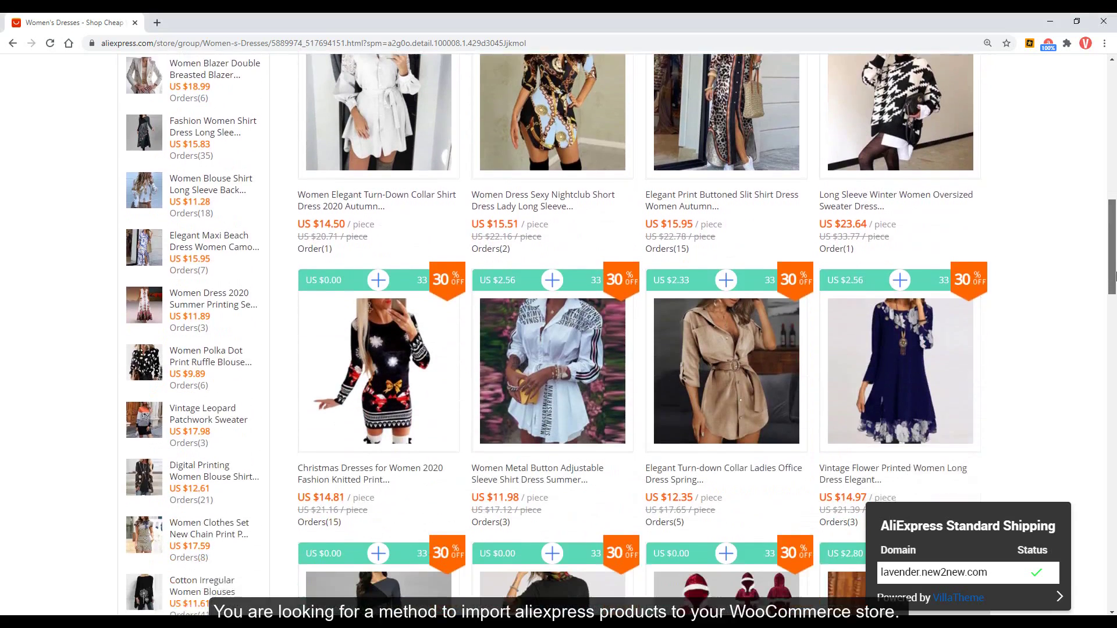
Add the Women Chain Print Long Sleeve Dress and a bohemian dress to the import list.
{"action": "left_click_drag", "start_coordinate": [1116, 276], "coordinate": [1115, 351]}
{"action": "left_click", "coordinate": [728, 385]}
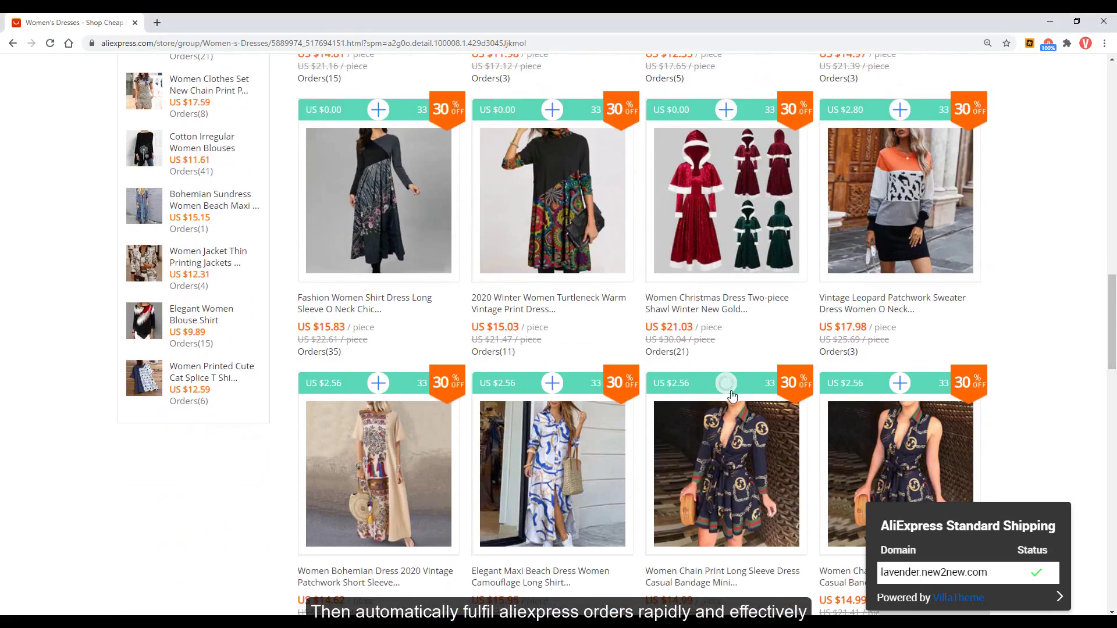
{"action": "scroll", "coordinate": [721, 395], "scroll_direction": "down", "scroll_amount": 3}
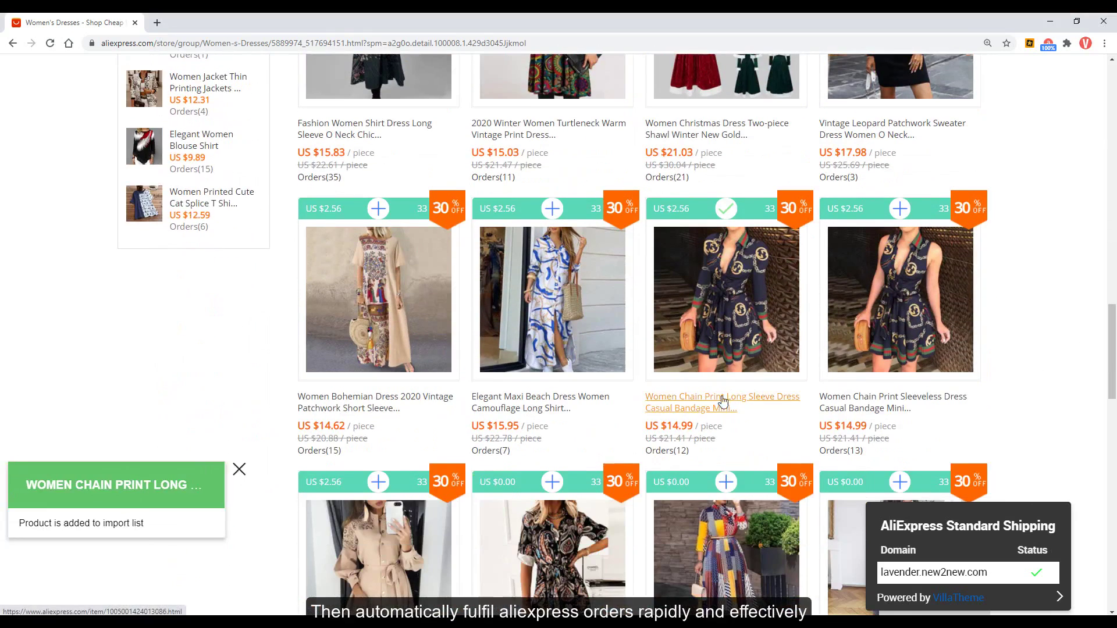
{"action": "left_click", "coordinate": [378, 479]}
{"action": "scroll", "coordinate": [406, 487], "scroll_direction": "down", "scroll_amount": 2}
{"action": "scroll", "coordinate": [405, 487], "scroll_direction": "up", "scroll_amount": 2}
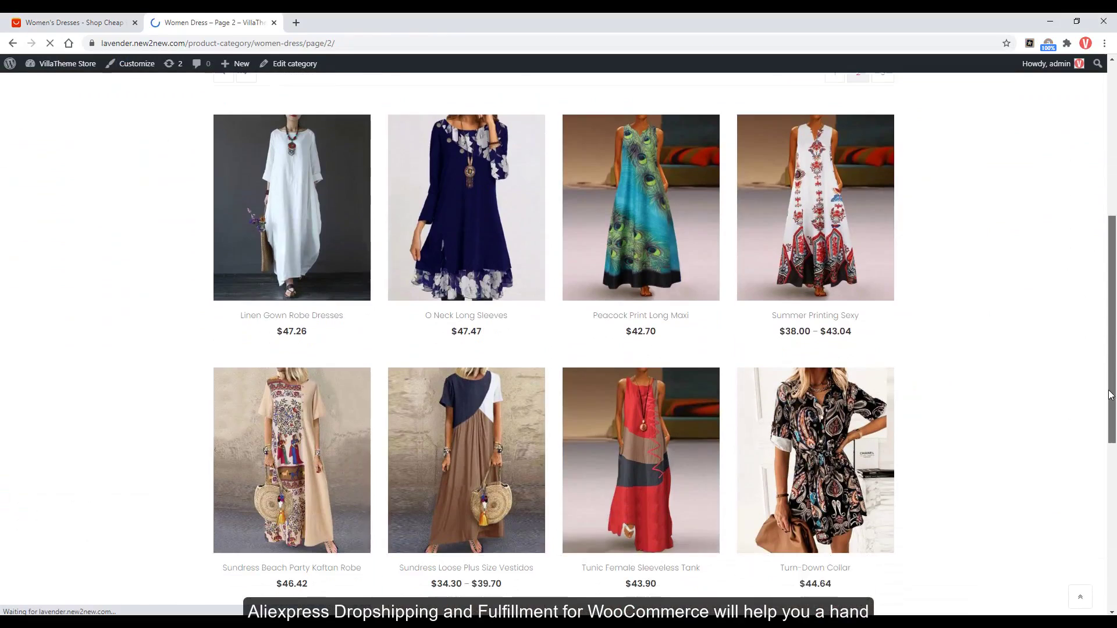
Open the Sundress Beach Party Kaftan Robe product, then its original Bohemian dress listing on AliExpress.
{"action": "left_click", "coordinate": [222, 444]}
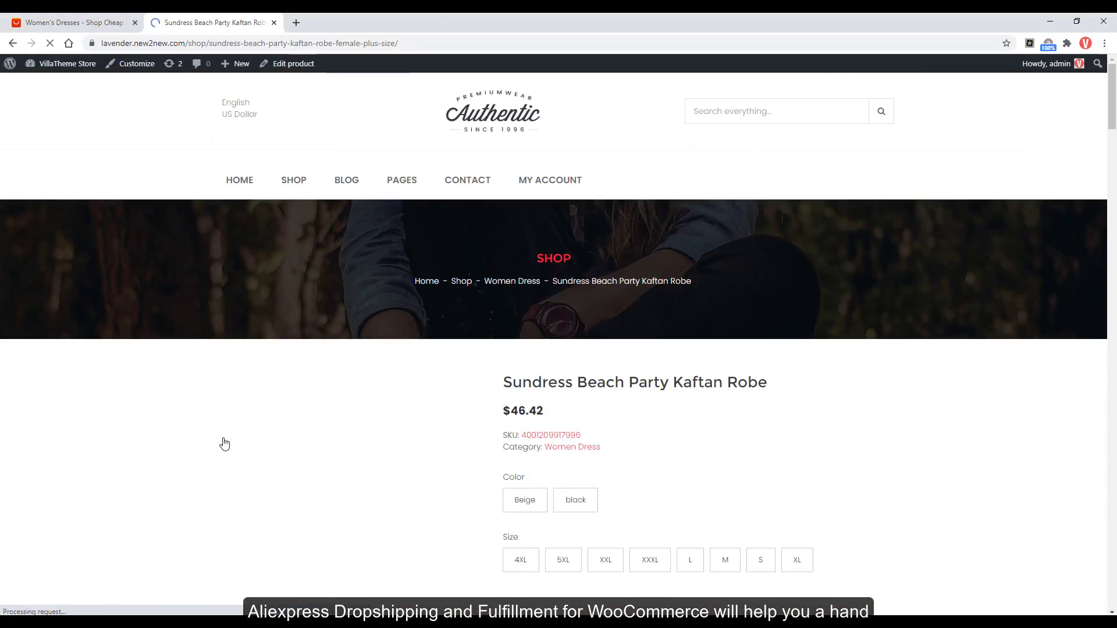
{"action": "scroll", "coordinate": [227, 436], "scroll_direction": "down", "scroll_amount": 2}
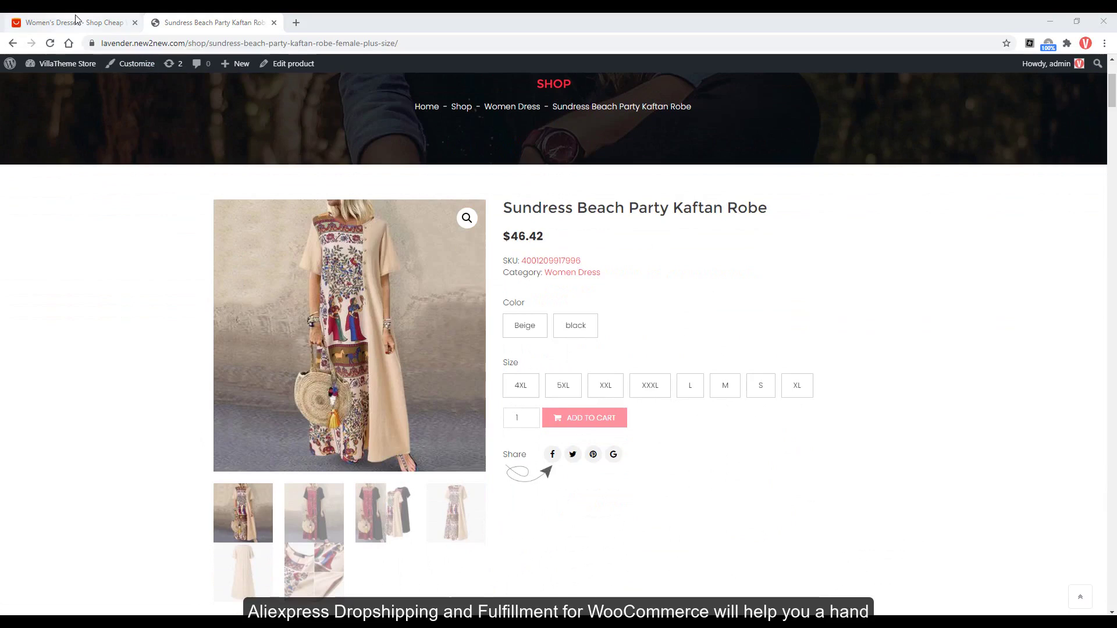
{"action": "left_click", "coordinate": [79, 23]}
{"action": "left_click", "coordinate": [352, 173]}
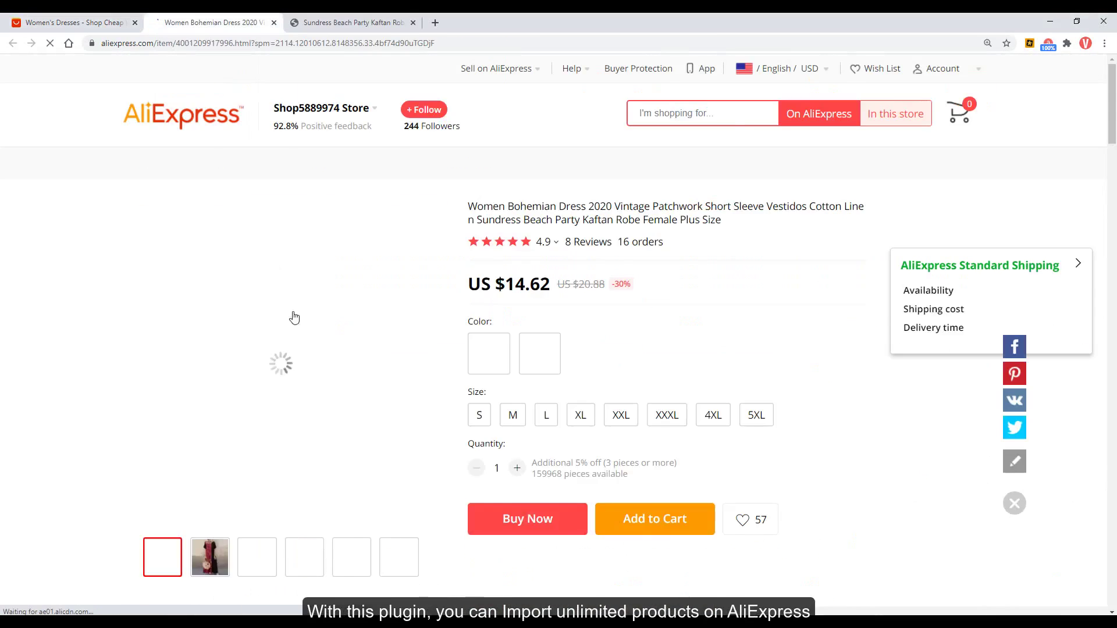
Browse the AliExpress listing's black version, close it, and pick Beige on the robe.
{"action": "scroll", "coordinate": [543, 491], "scroll_direction": "down", "scroll_amount": 2}
{"action": "left_click", "coordinate": [539, 322]}
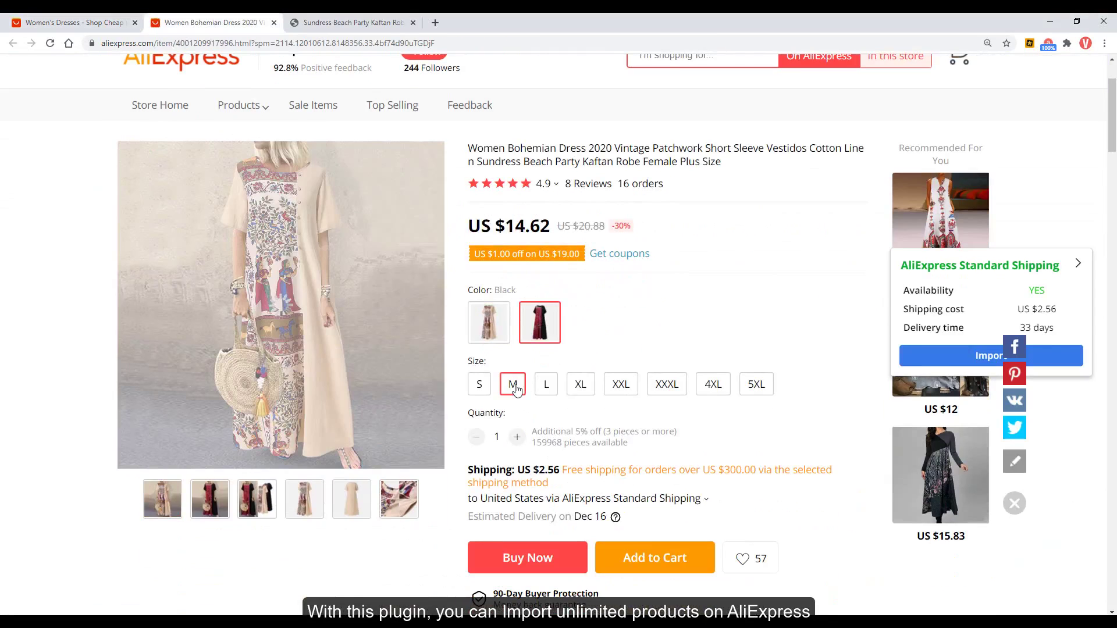
{"action": "scroll", "coordinate": [516, 391], "scroll_direction": "down", "scroll_amount": 2}
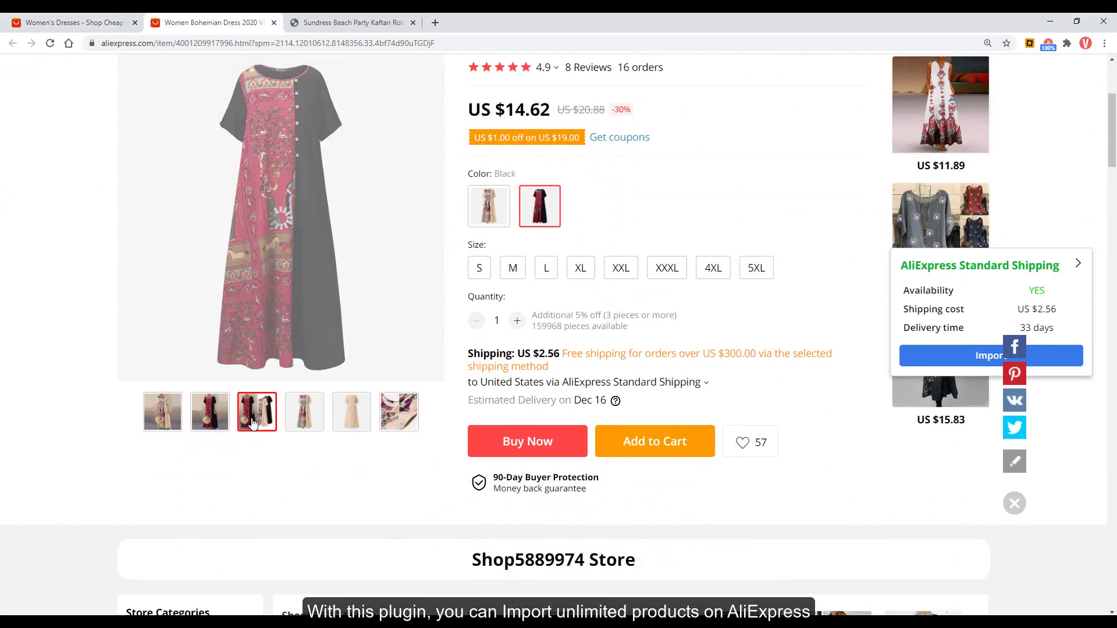
{"action": "scroll", "coordinate": [351, 412], "scroll_direction": "down", "scroll_amount": 7}
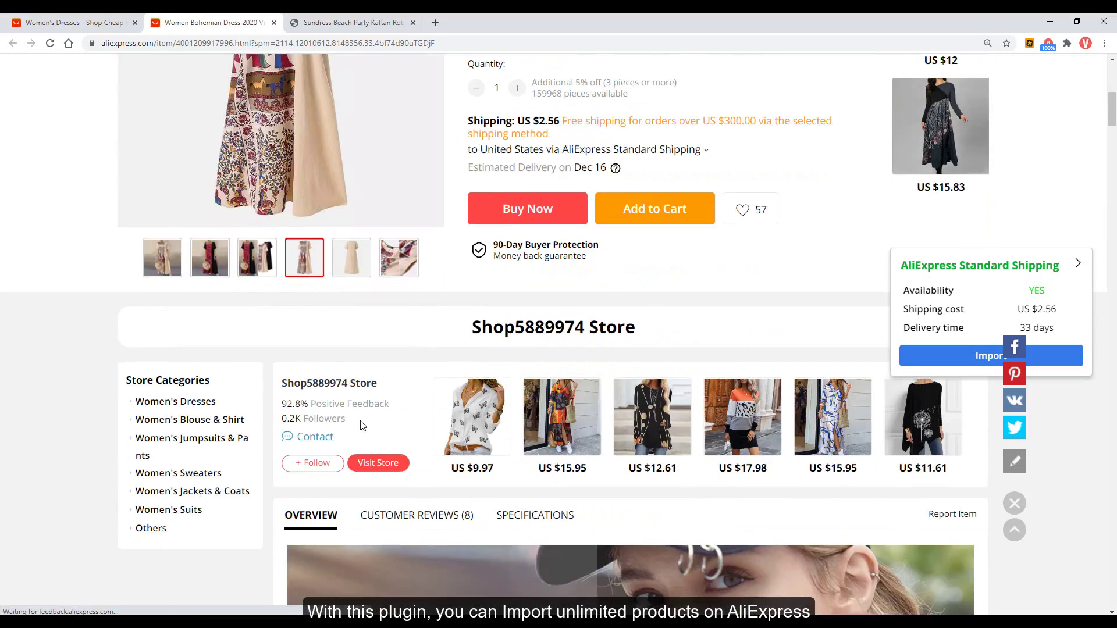
{"action": "scroll", "coordinate": [1013, 329], "scroll_direction": "down", "scroll_amount": 15}
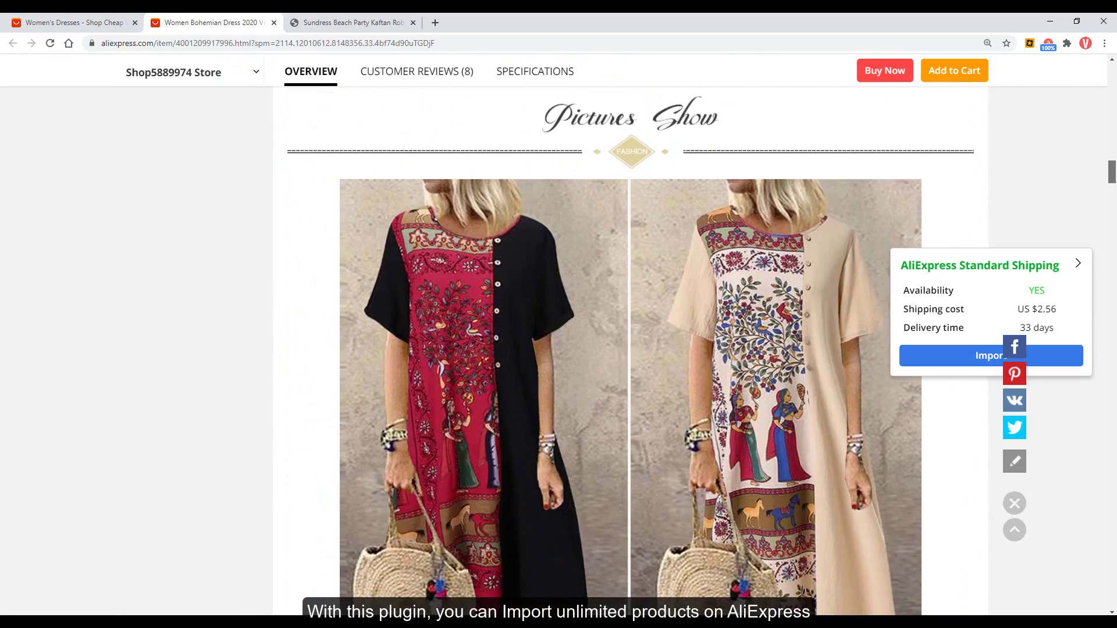
{"action": "key", "text": "ctrl+w"}
{"action": "left_click", "coordinate": [526, 327]}
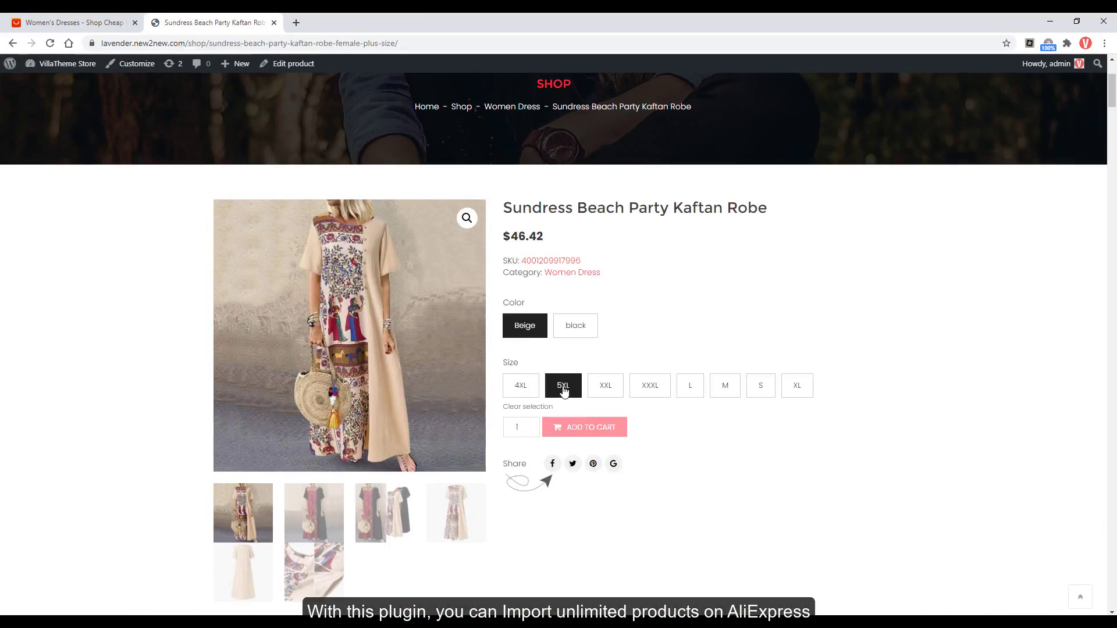
Choose size XXXL, then switch to size L for the Beige Kaftan Robe.
{"action": "left_click", "coordinate": [645, 393]}
{"action": "left_click", "coordinate": [692, 388]}
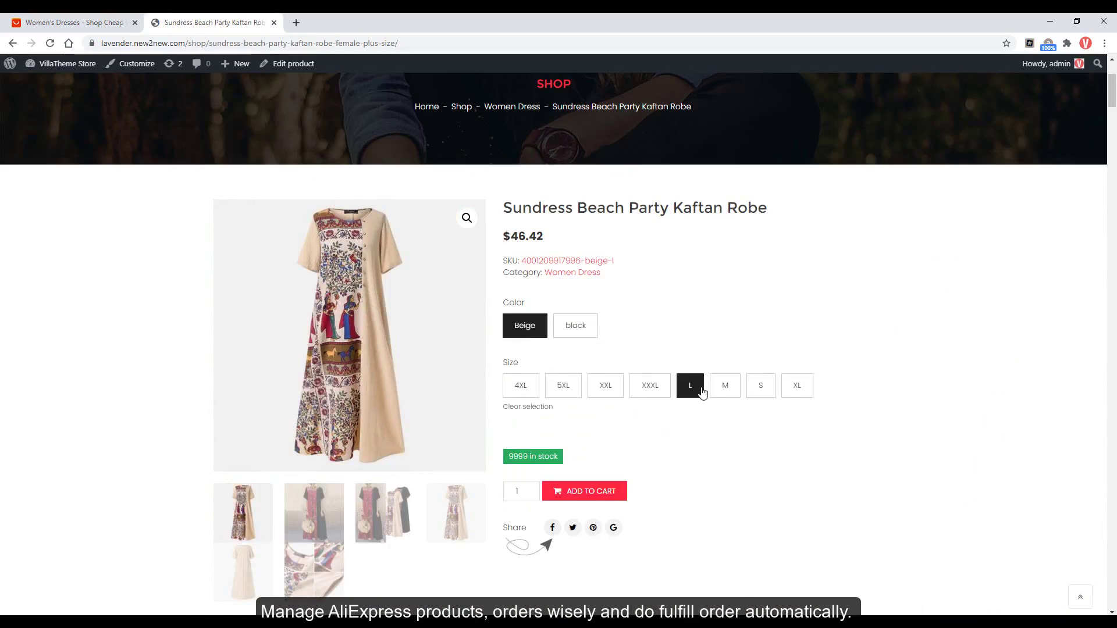
{"action": "scroll", "coordinate": [694, 411], "scroll_direction": "down", "scroll_amount": 2}
Browse the robe's gallery images, including the fabric-detail shot.
{"action": "left_click", "coordinate": [319, 386]}
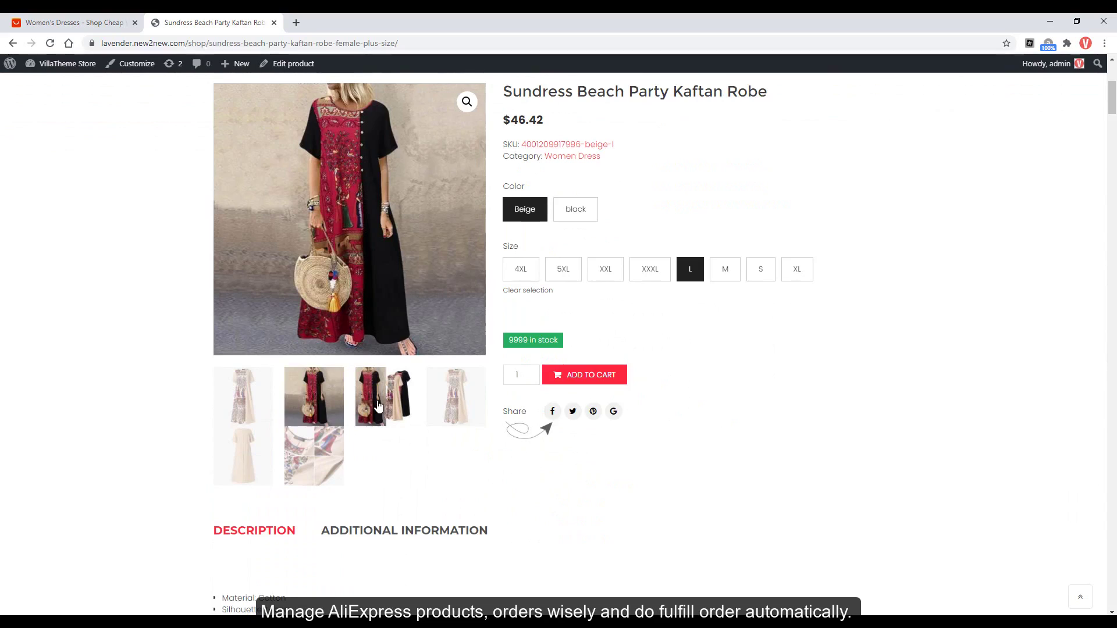
{"action": "left_click", "coordinate": [417, 409]}
{"action": "left_click", "coordinate": [317, 456]}
{"action": "scroll", "coordinate": [319, 443], "scroll_direction": "down", "scroll_amount": 2}
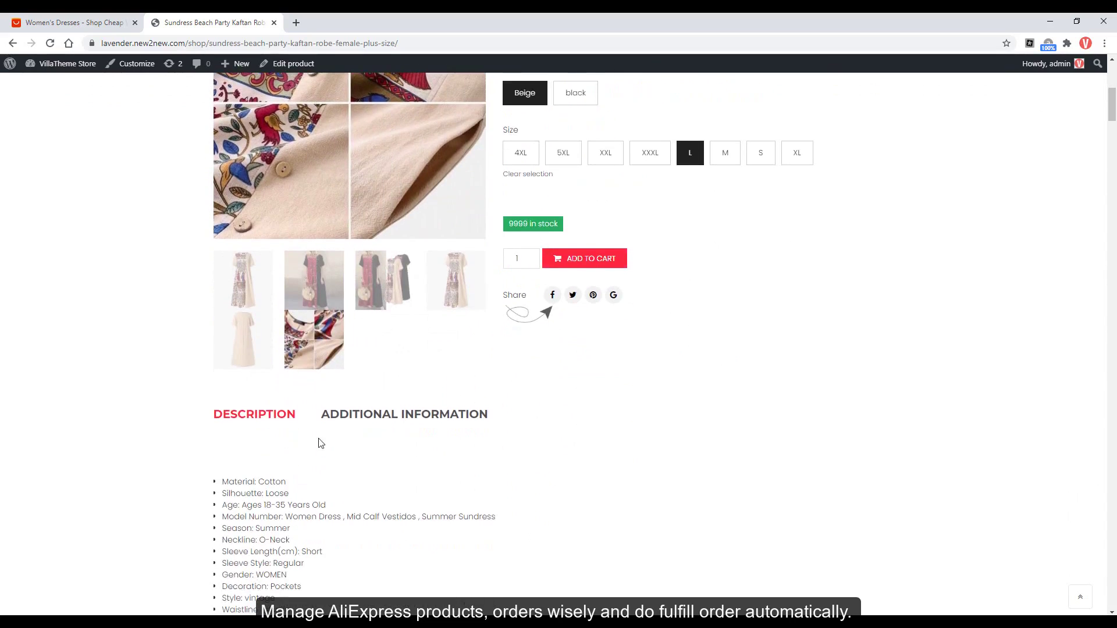
{"action": "left_click_drag", "start_coordinate": [1112, 116], "coordinate": [1113, 253]}
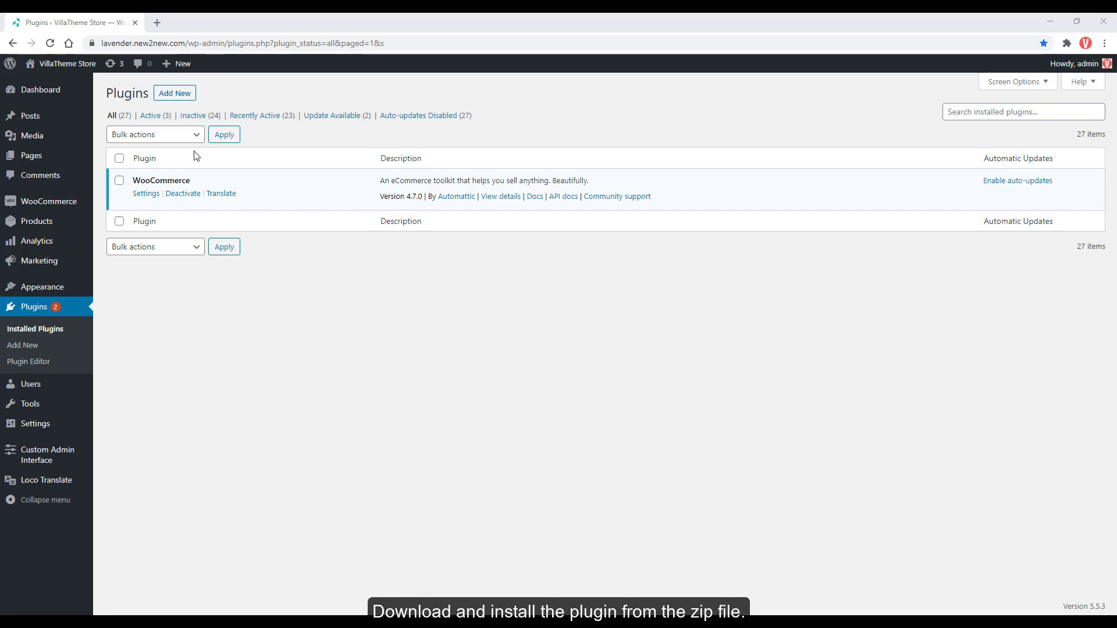
Upload woocommerce-alidropship.zip via Plugins > Add New, install it, and activate the plugin.
{"action": "left_click", "coordinate": [183, 97]}
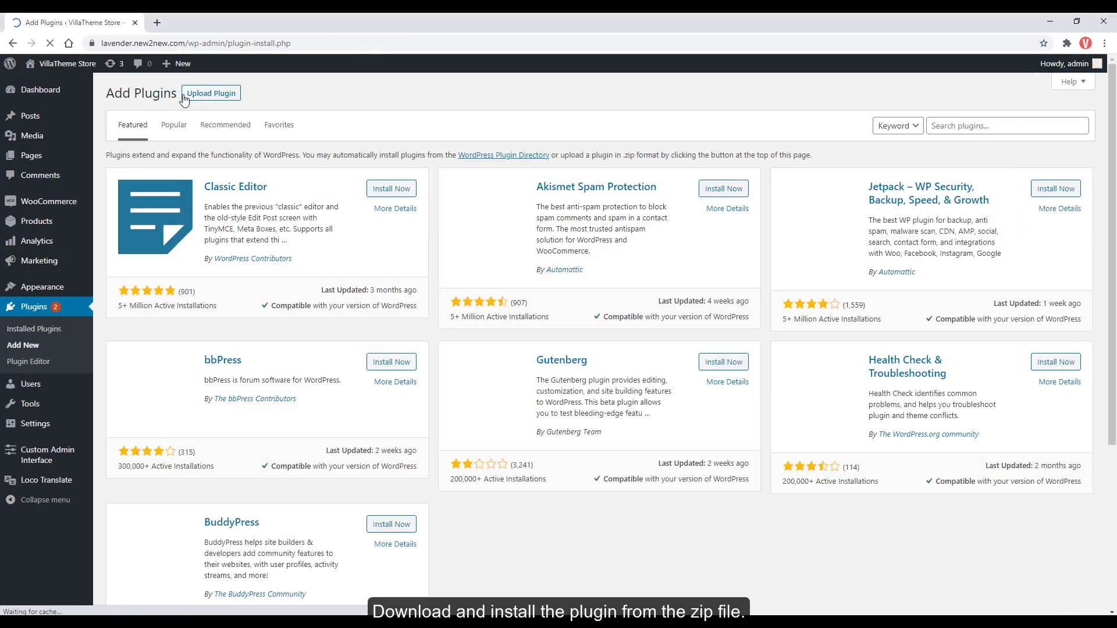
{"action": "left_click", "coordinate": [190, 98]}
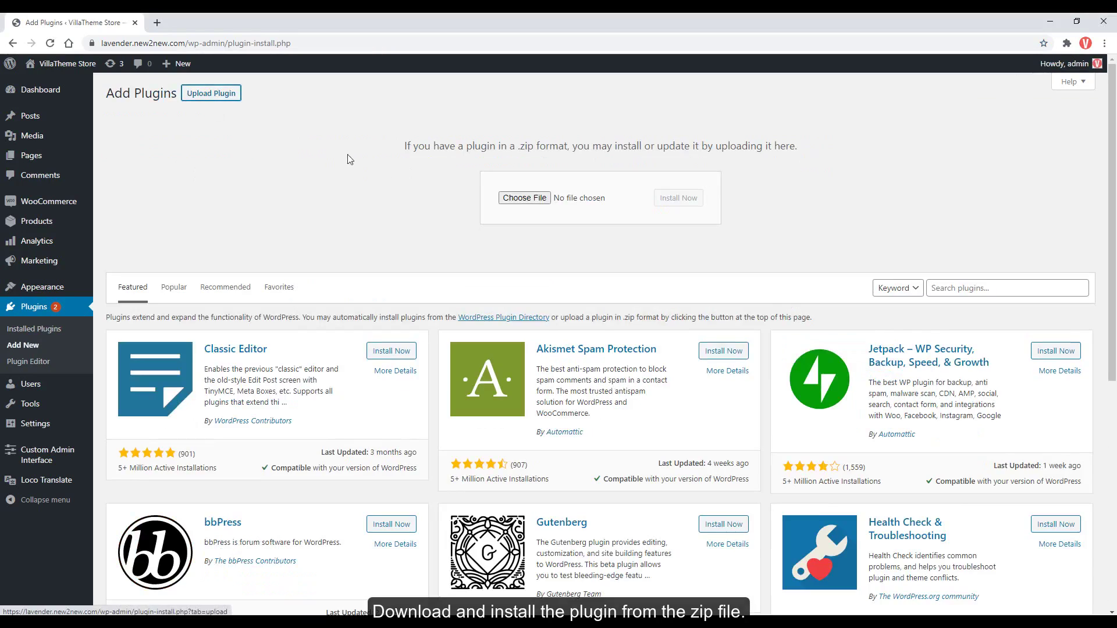
{"action": "left_click", "coordinate": [524, 197]}
{"action": "left_click", "coordinate": [193, 142]}
{"action": "left_click", "coordinate": [454, 308]}
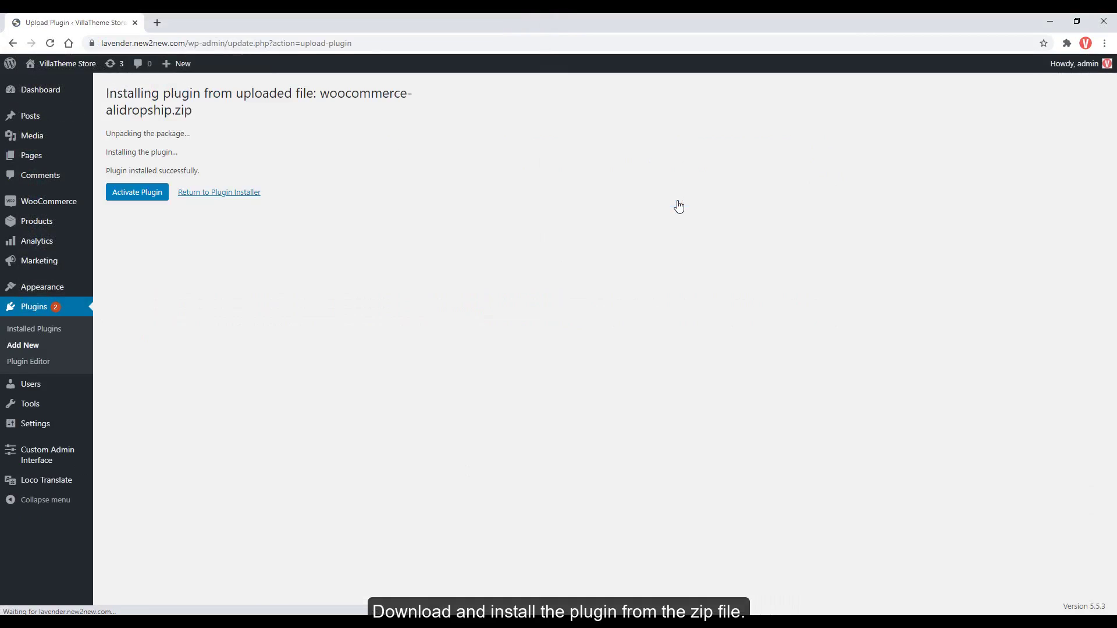
{"action": "left_click", "coordinate": [159, 193]}
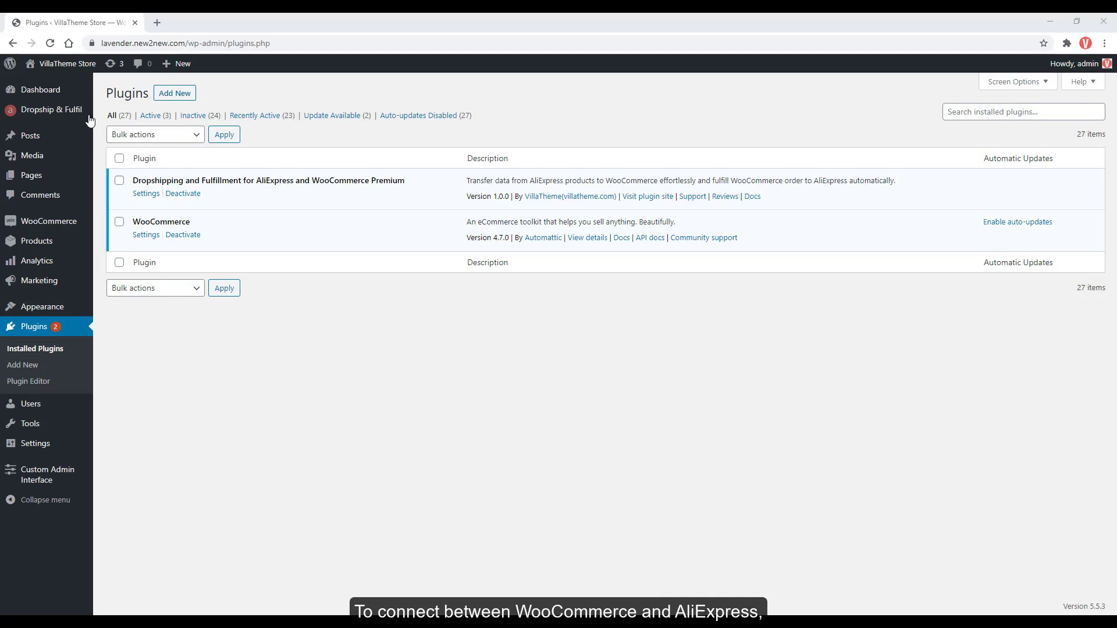
Open the Dropship & Fulfil settings page and load AliExpress in a new tab.
{"action": "mouse_move", "coordinate": [81, 115]}
{"action": "left_click", "coordinate": [116, 116]}
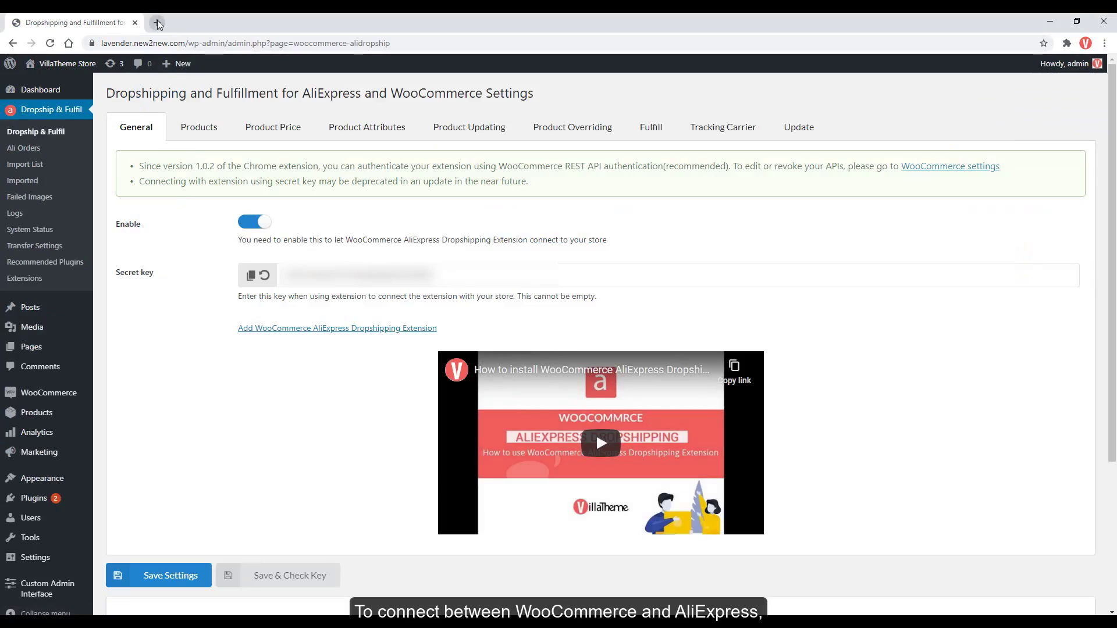
{"action": "left_click", "coordinate": [157, 22]}
{"action": "type", "text": "ali"}
{"action": "key", "text": "Return"}
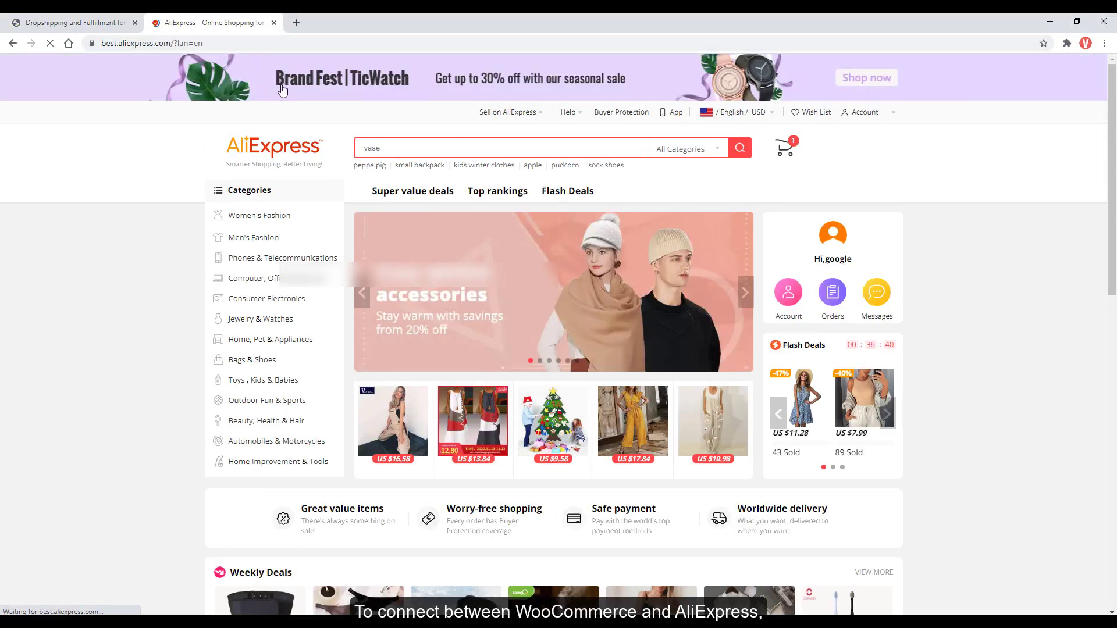
Add the WooCommerce AliExpress Dropshipping Extension to Chrome and show the installed extensions.
{"action": "left_click", "coordinate": [113, 22]}
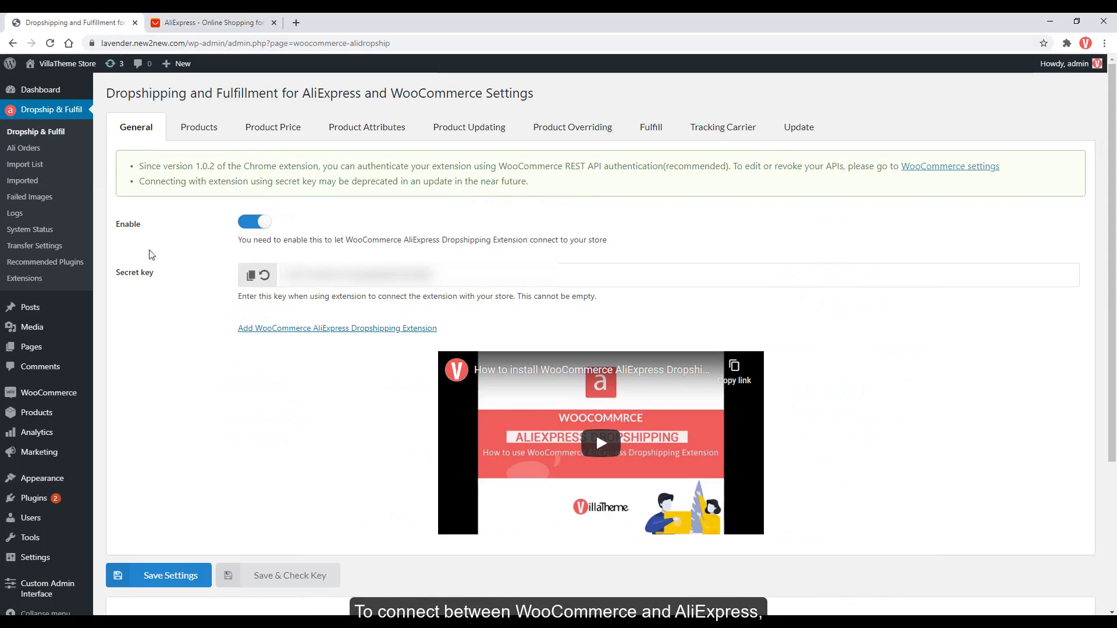
{"action": "left_click", "coordinate": [284, 330]}
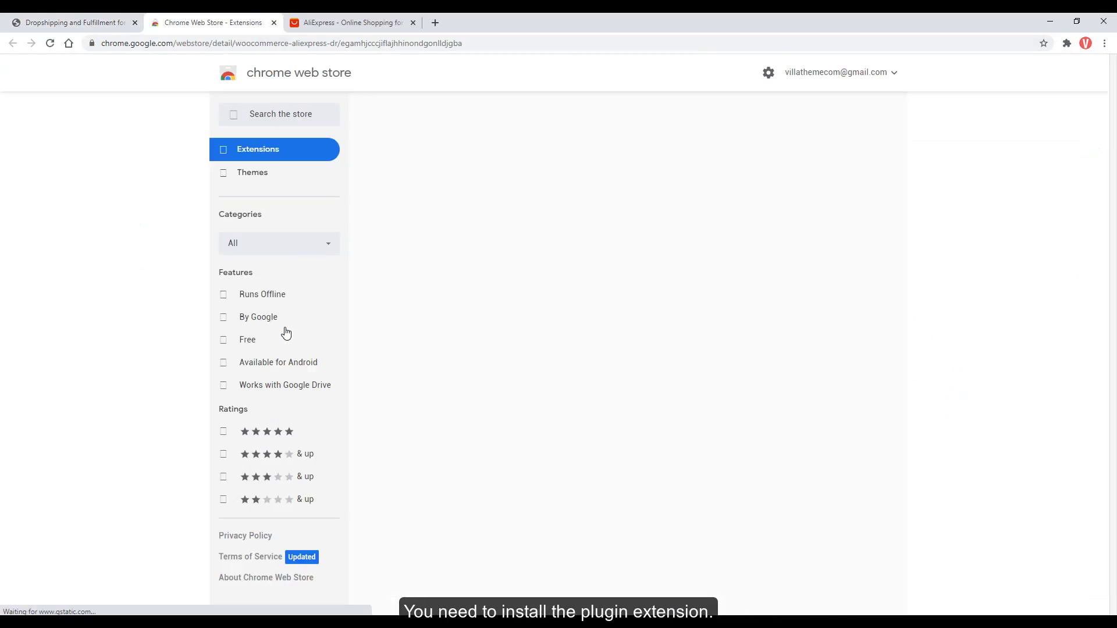
{"action": "left_click", "coordinate": [813, 162]}
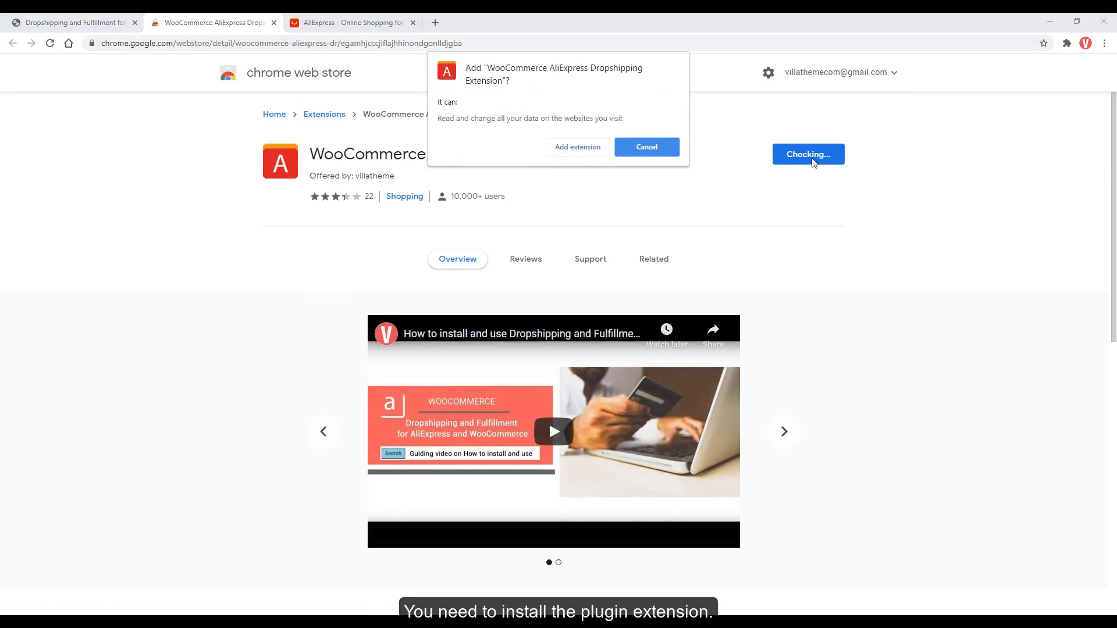
{"action": "left_click", "coordinate": [558, 148]}
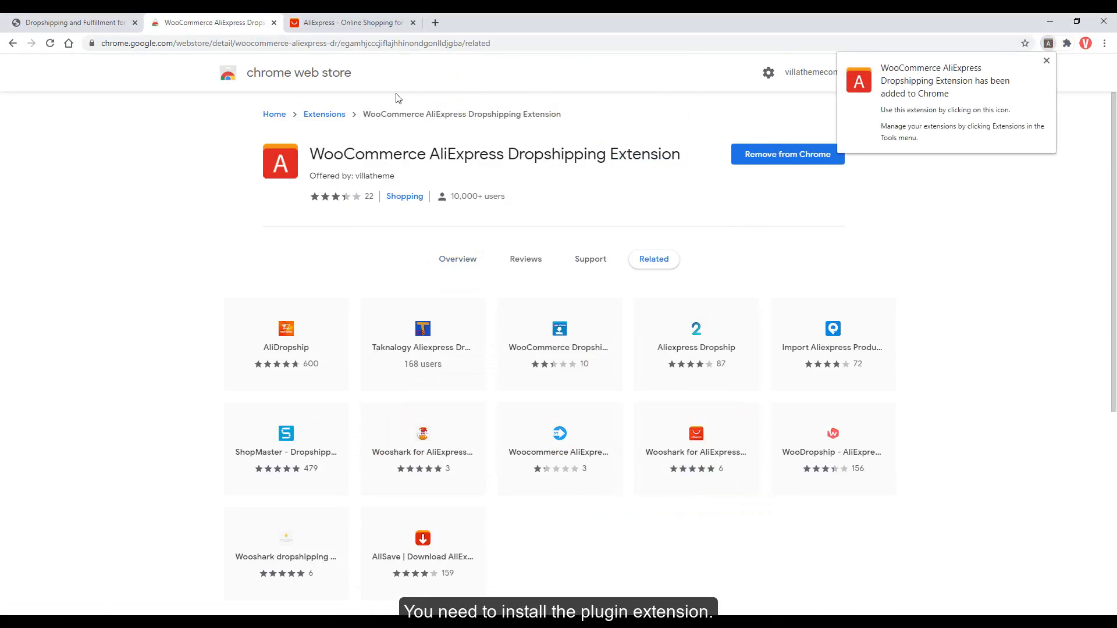
{"action": "middle_click", "coordinate": [248, 20]}
{"action": "left_click", "coordinate": [259, 20]}
{"action": "left_click", "coordinate": [1066, 44]}
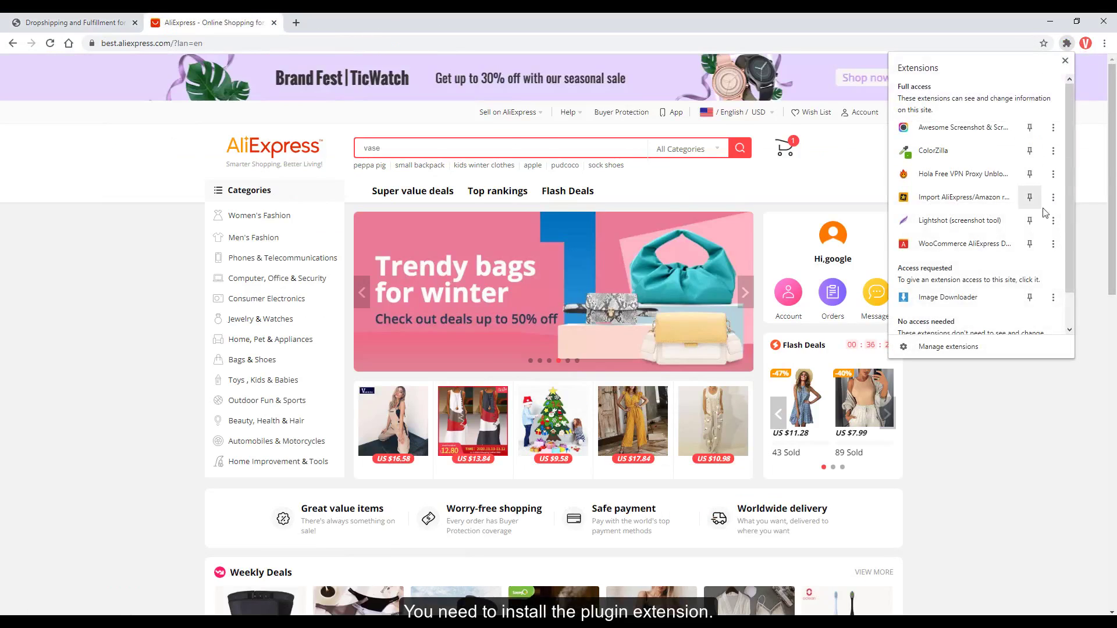
Pin the dropshipping extension to the toolbar and choose to connect with a secret key.
{"action": "left_click", "coordinate": [1030, 244]}
{"action": "left_click", "coordinate": [1094, 203]}
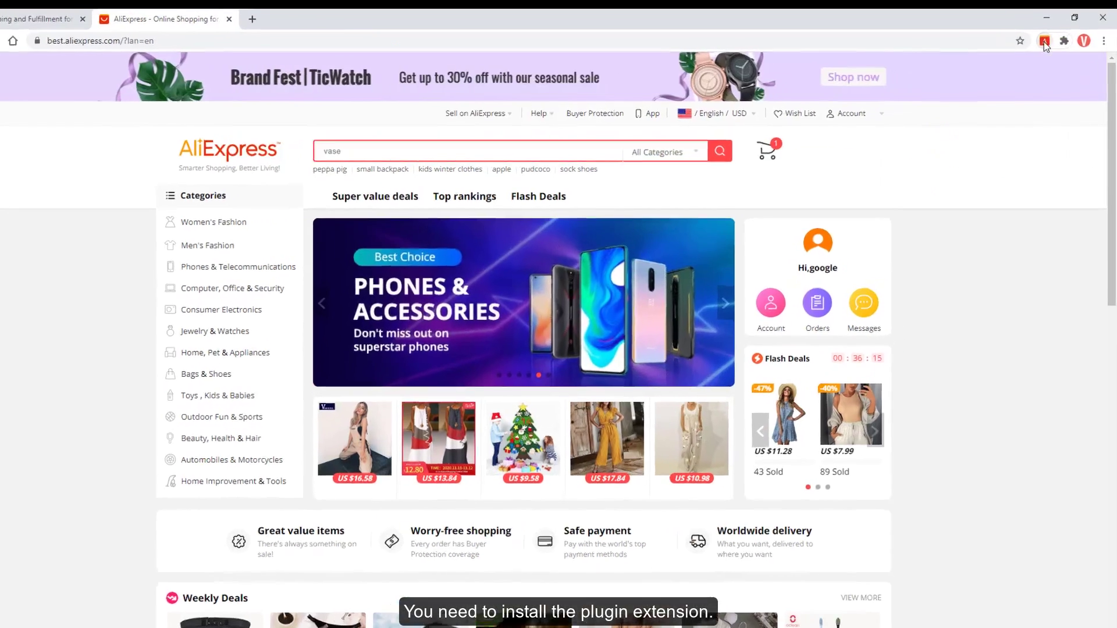
{"action": "left_click", "coordinate": [1046, 42]}
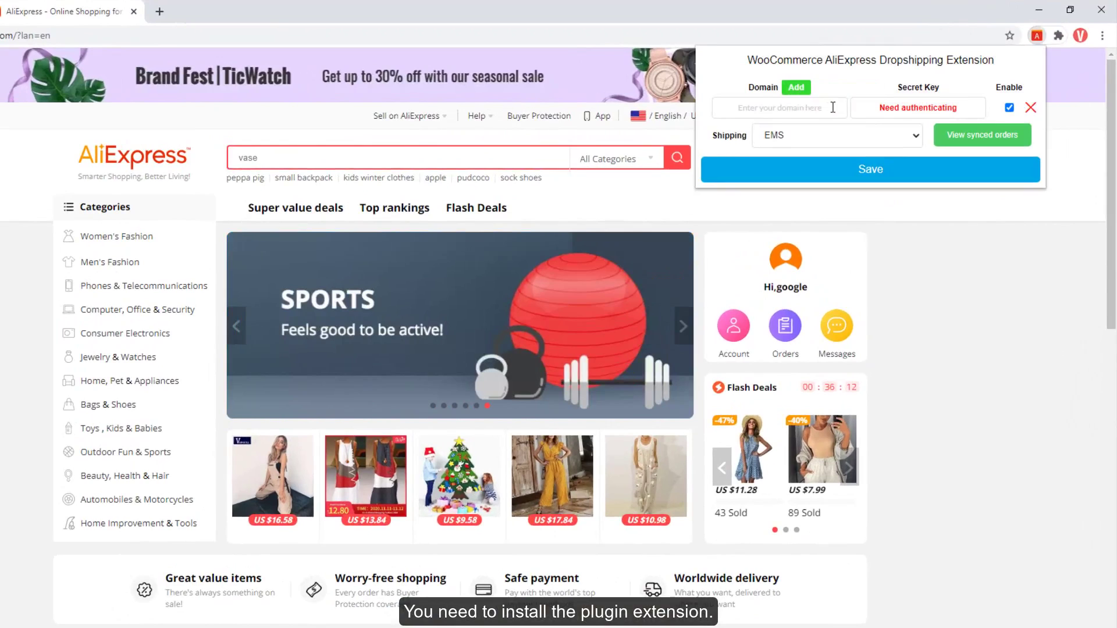
{"action": "mouse_move", "coordinate": [837, 104]}
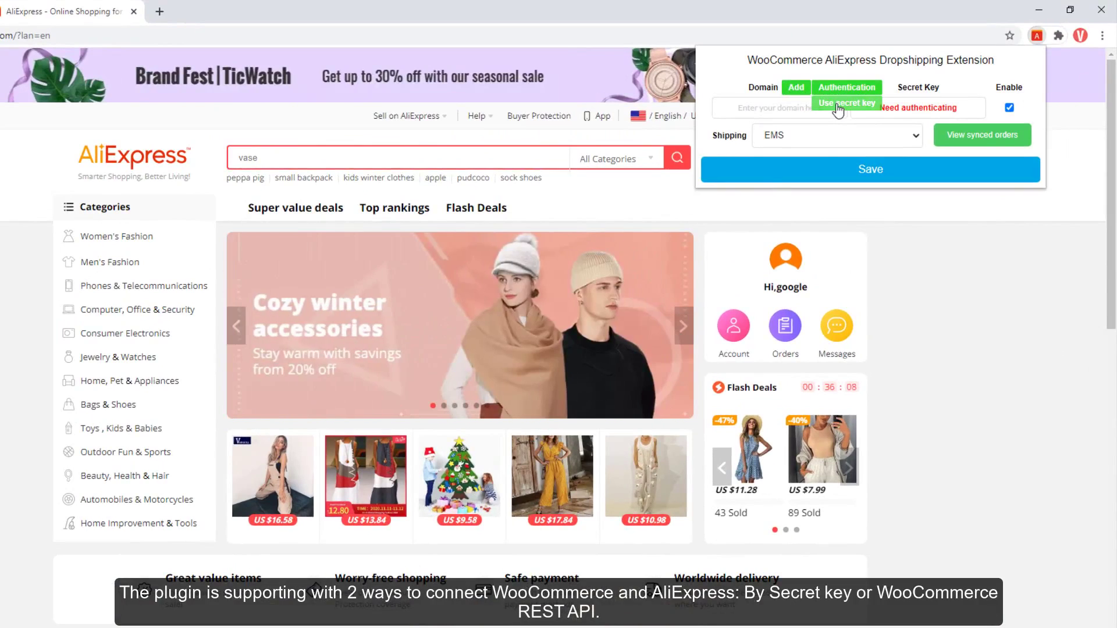
{"action": "left_click", "coordinate": [847, 103]}
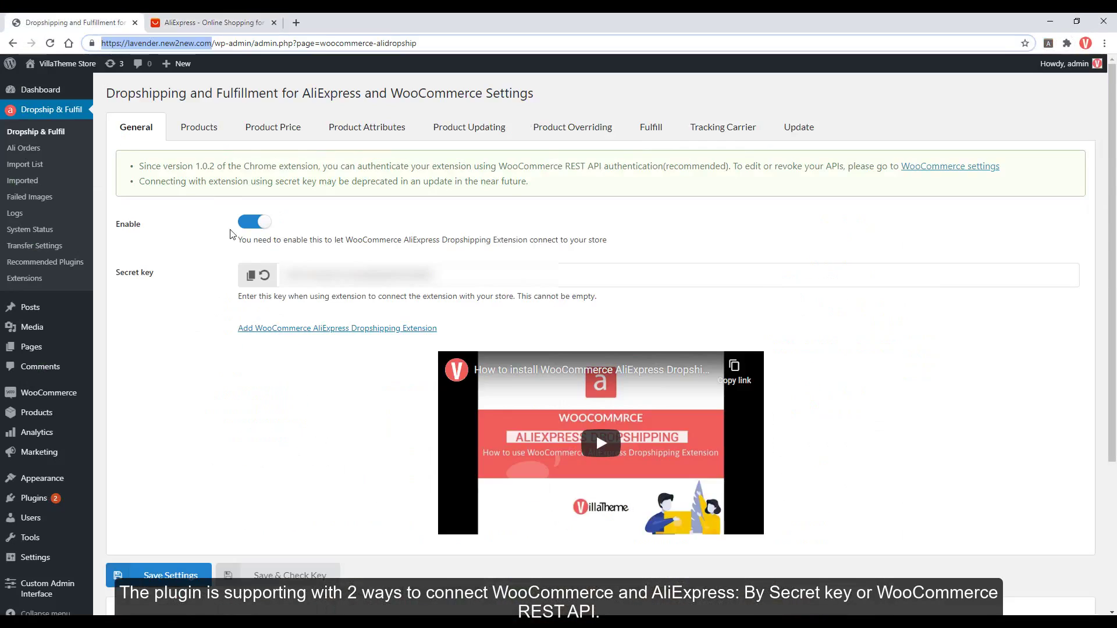
Save the extension's connection settings on the AliExpress tab and open Women's Clothing.
{"action": "left_click", "coordinate": [212, 22]}
{"action": "left_click", "coordinate": [1048, 43]}
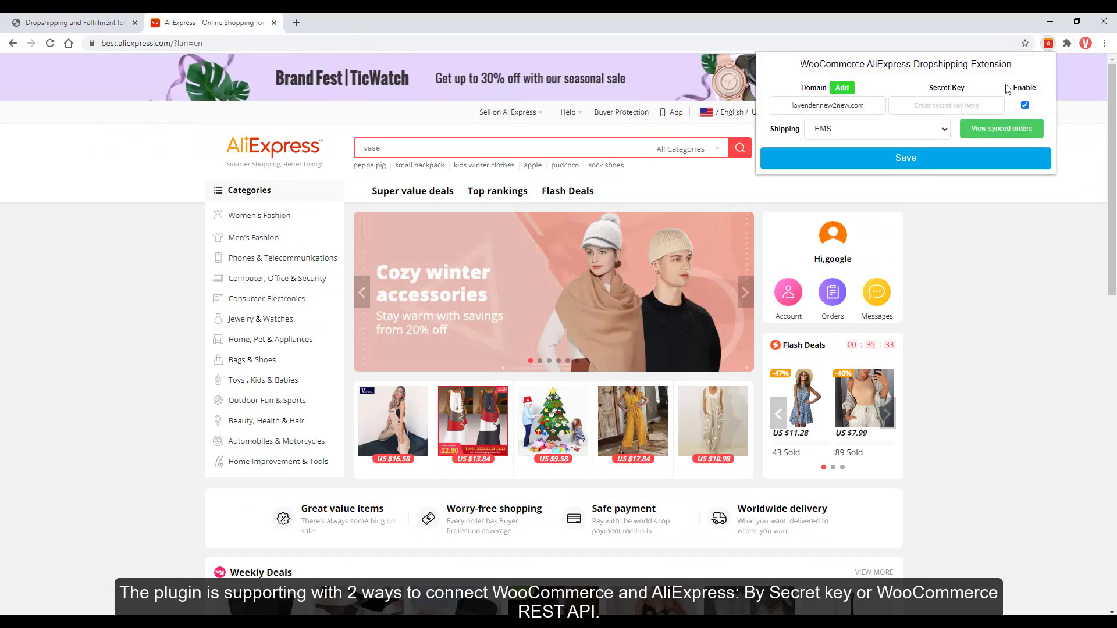
{"action": "left_click", "coordinate": [932, 158]}
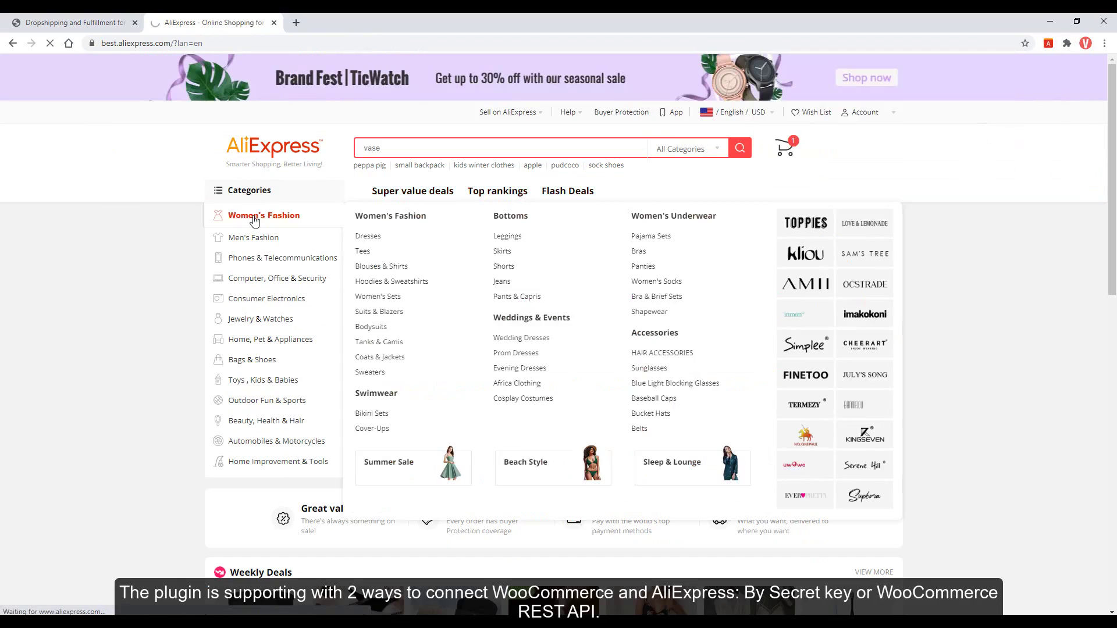
{"action": "left_click", "coordinate": [254, 221]}
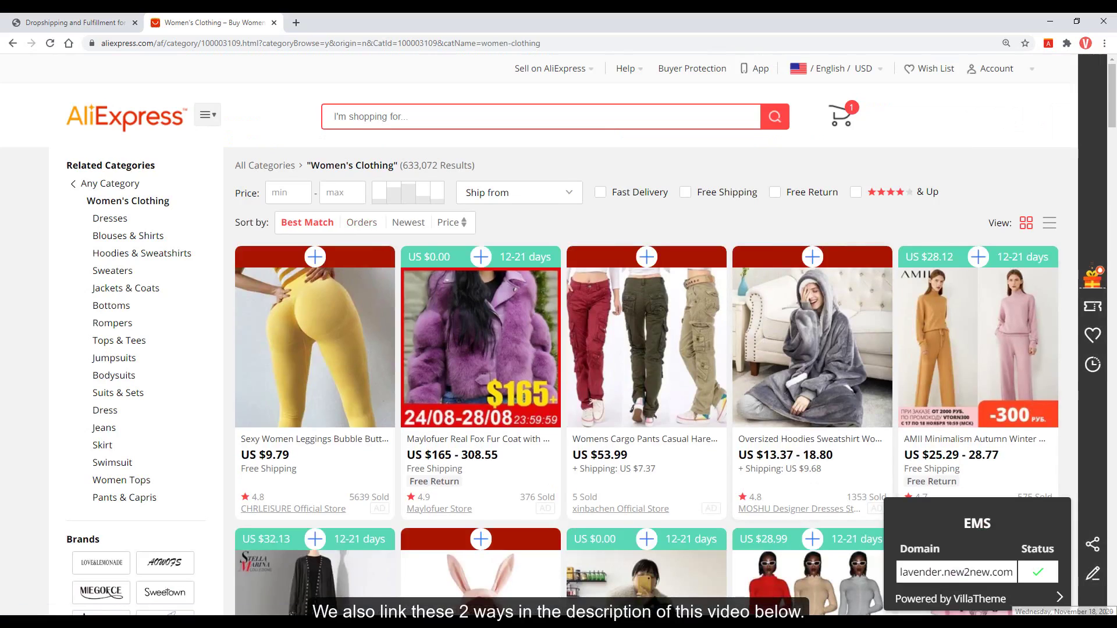
Add the lavender.new2new.com domain with API authentication and approve the extension's read/write access.
{"action": "left_click", "coordinate": [1048, 43]}
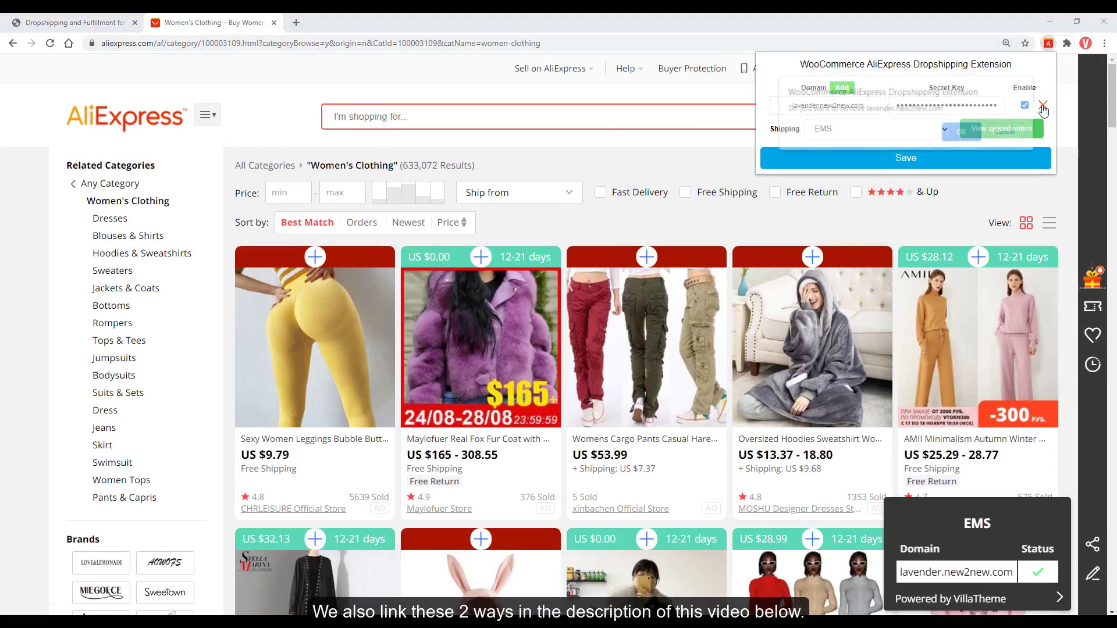
{"action": "mouse_move", "coordinate": [846, 88]}
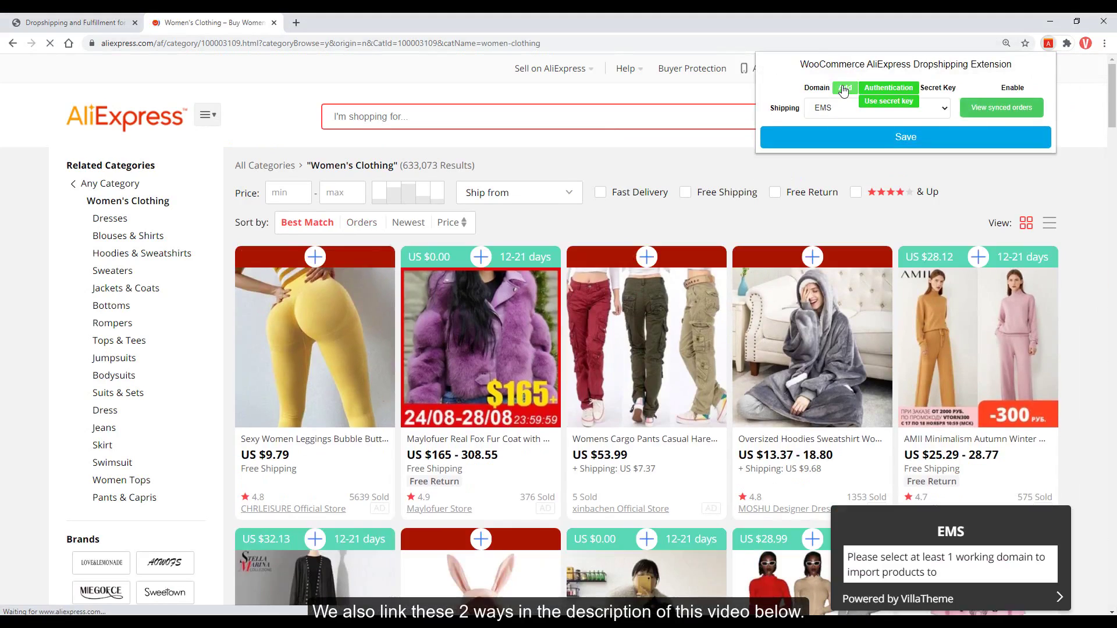
{"action": "left_click", "coordinate": [882, 90]}
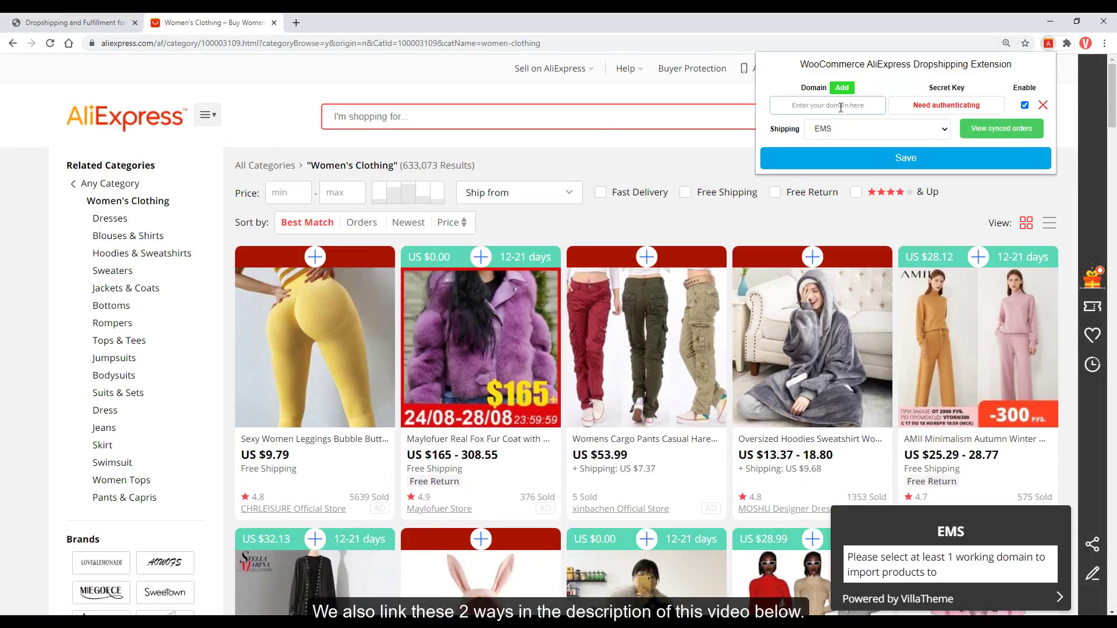
{"action": "left_click", "coordinate": [946, 105]}
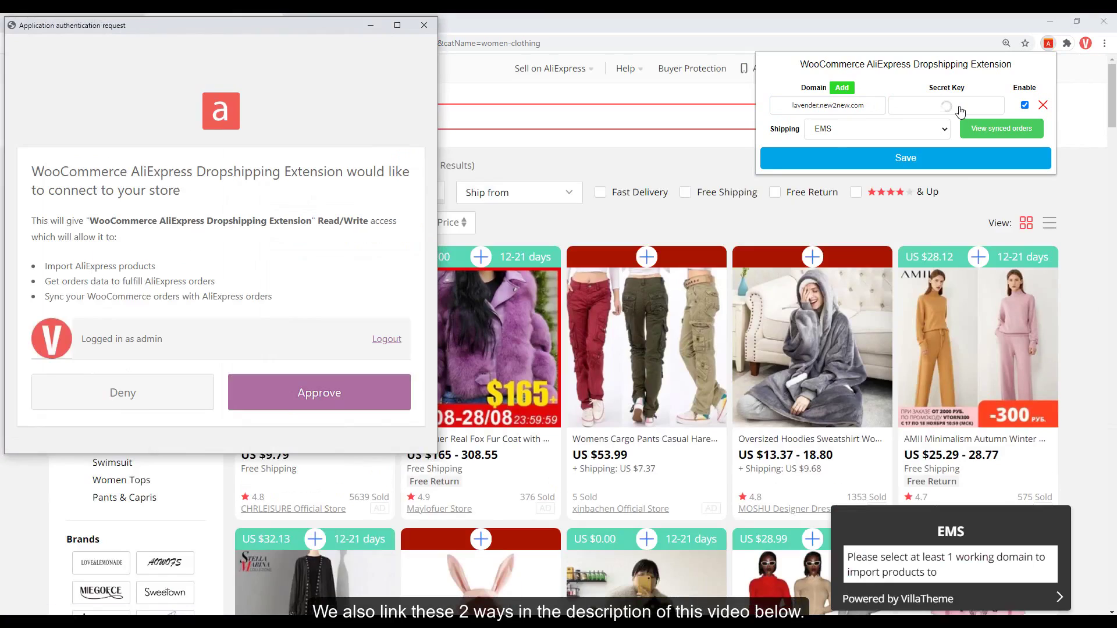
{"action": "left_click", "coordinate": [285, 406]}
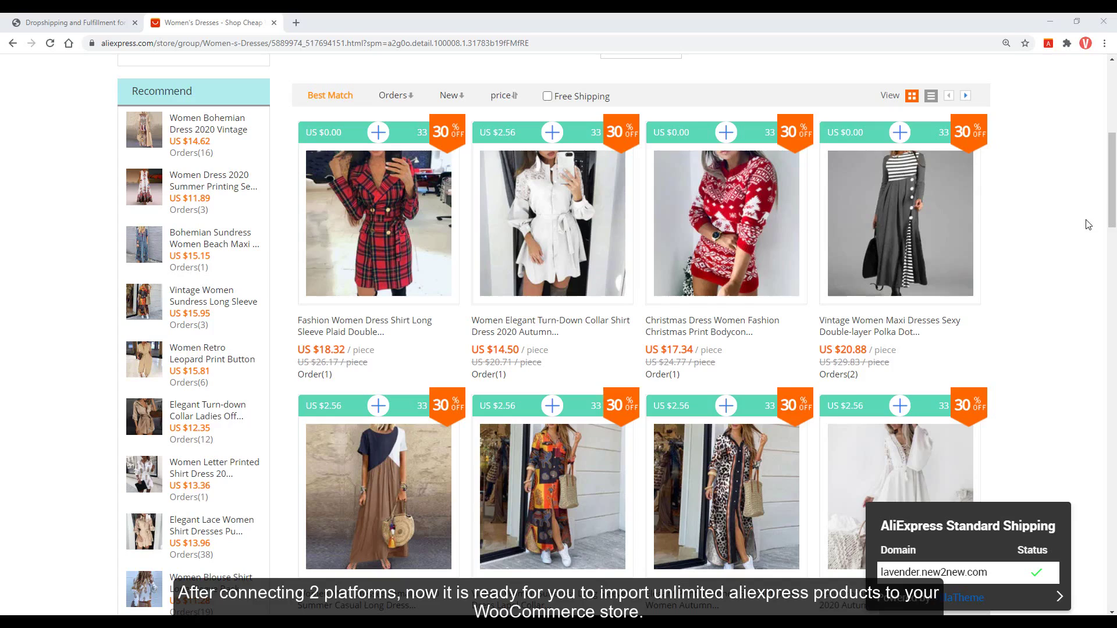
Add the brown patchwork maxi, 2020 winter turtleneck and elegant maxi beach dresses to the import list.
{"action": "scroll", "coordinate": [1013, 209], "scroll_direction": "down", "scroll_amount": 3}
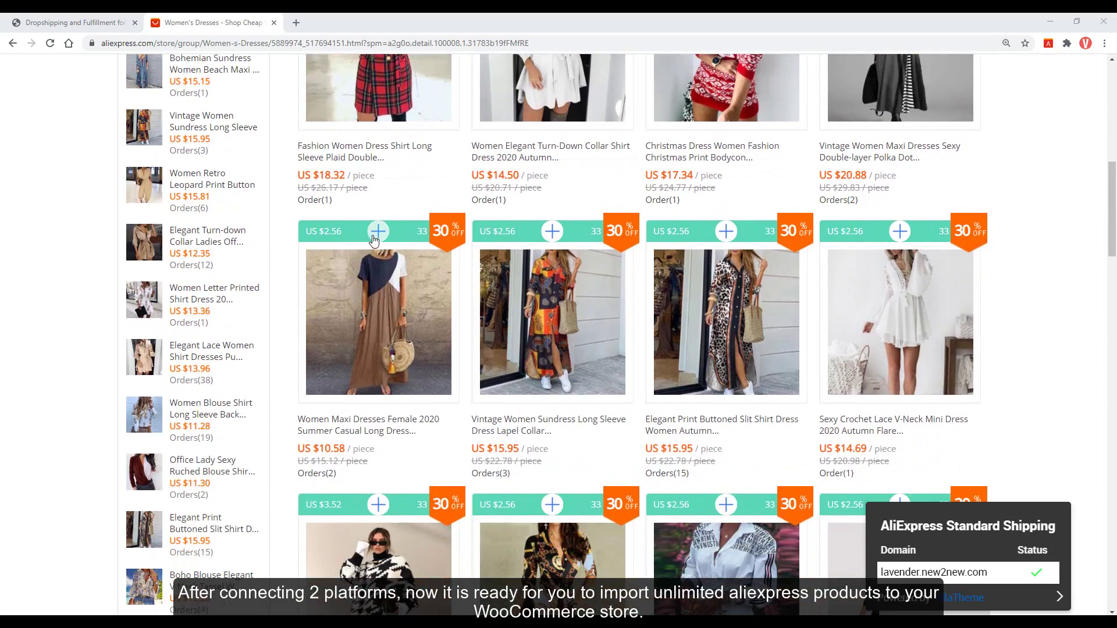
{"action": "left_click", "coordinate": [375, 233]}
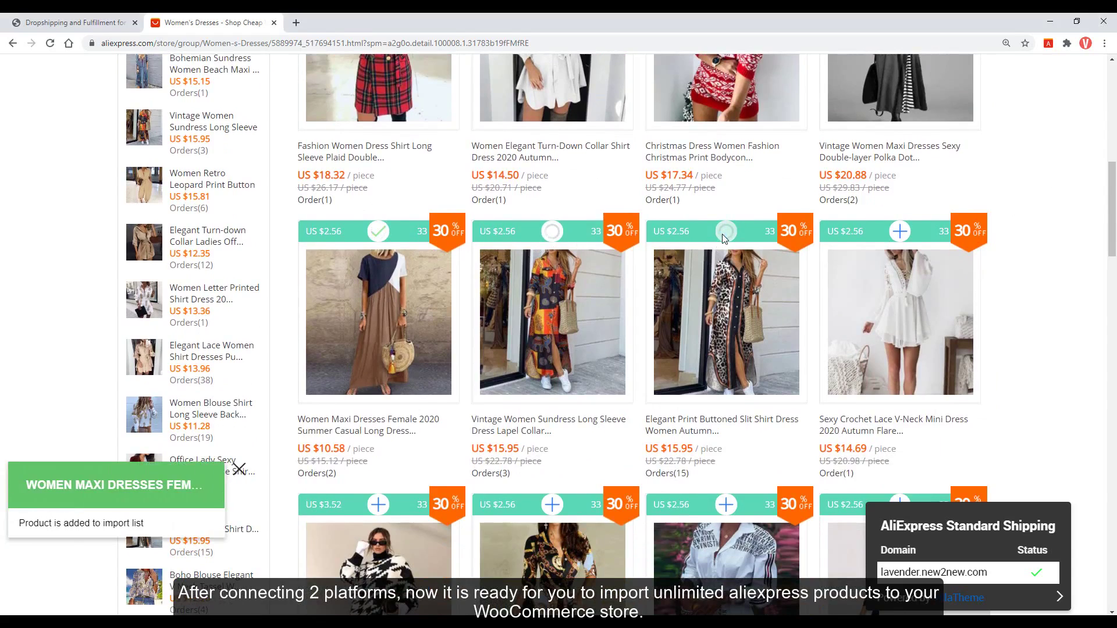
{"action": "scroll", "coordinate": [727, 244], "scroll_direction": "down", "scroll_amount": 4}
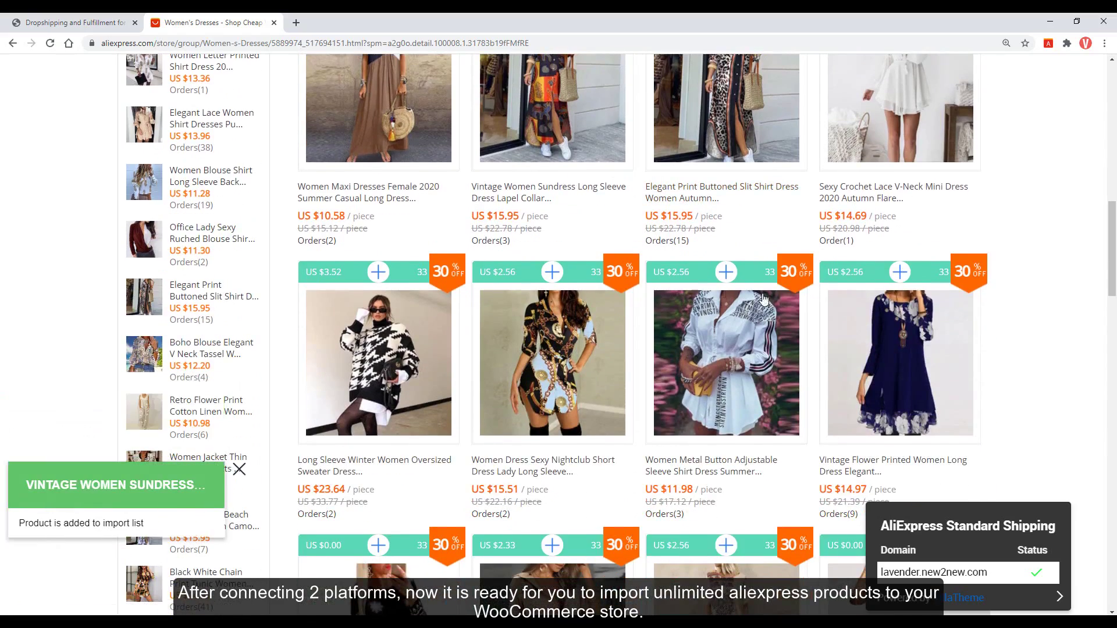
{"action": "scroll", "coordinate": [897, 281], "scroll_direction": "down", "scroll_amount": 6}
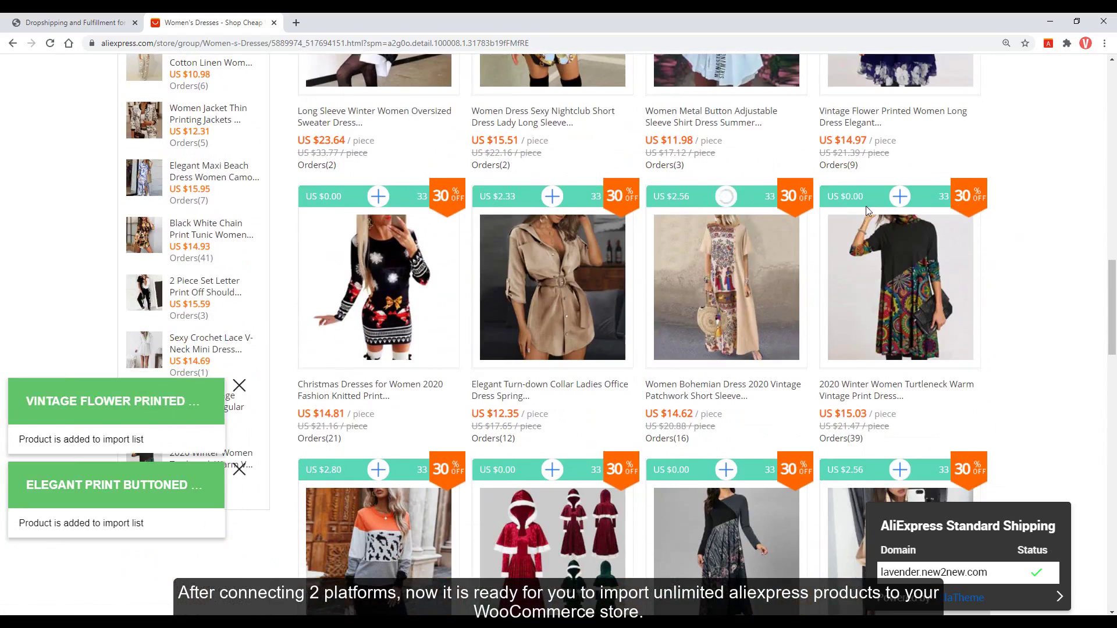
{"action": "left_click", "coordinate": [900, 197]}
{"action": "scroll", "coordinate": [757, 314], "scroll_direction": "down", "scroll_amount": 3}
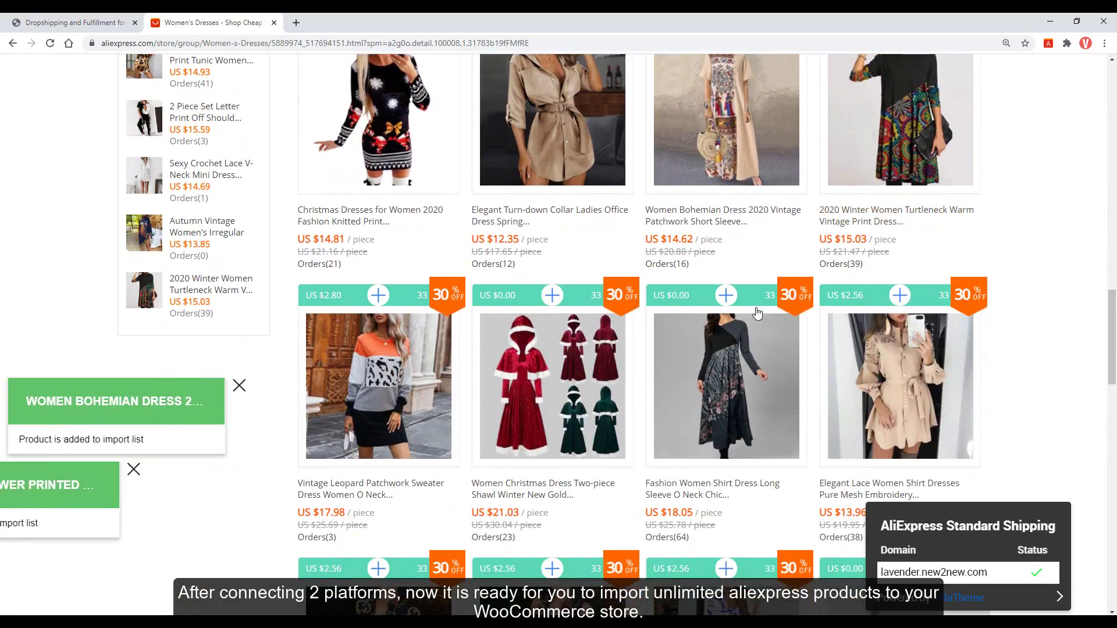
{"action": "scroll", "coordinate": [741, 305], "scroll_direction": "down", "scroll_amount": 4}
{"action": "left_click", "coordinate": [727, 335]}
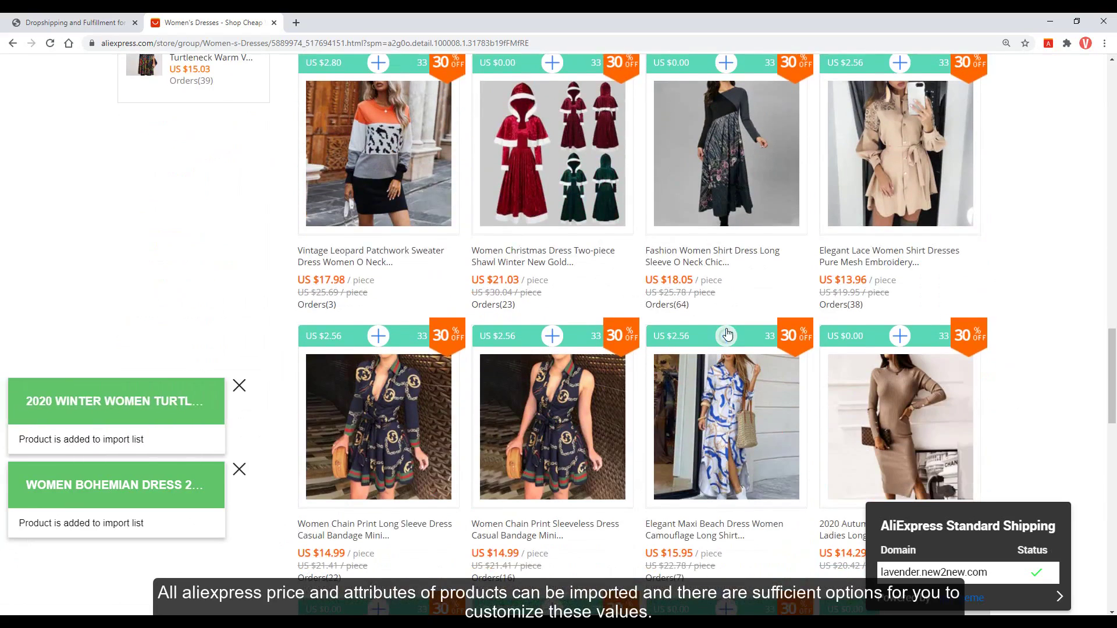
{"action": "scroll", "coordinate": [725, 329], "scroll_direction": "down", "scroll_amount": 4}
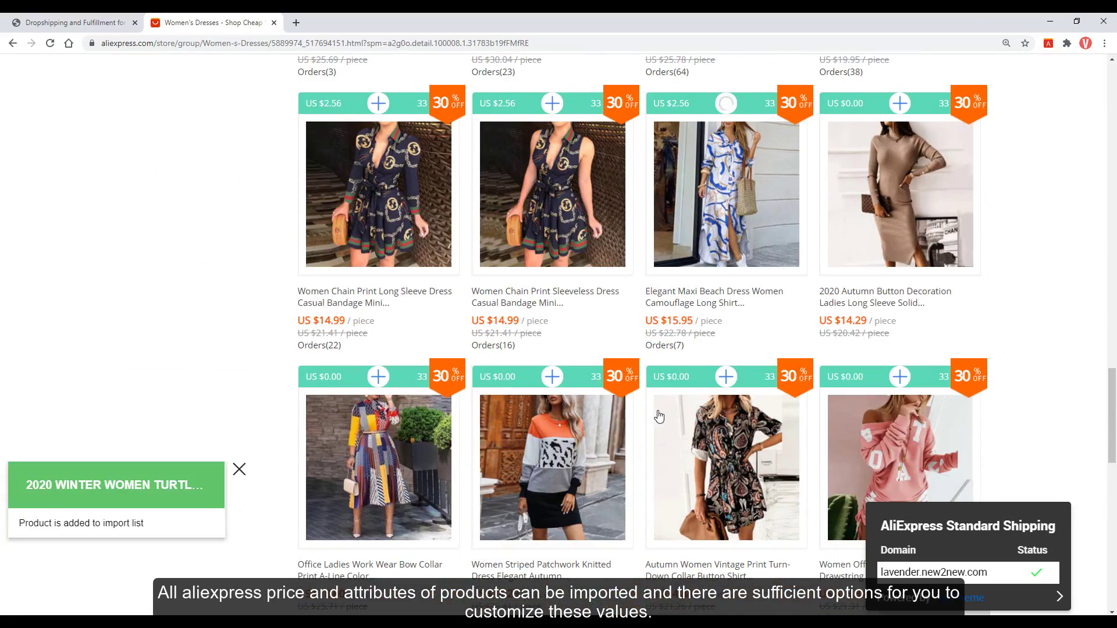
{"action": "scroll", "coordinate": [659, 417], "scroll_direction": "down", "scroll_amount": 6}
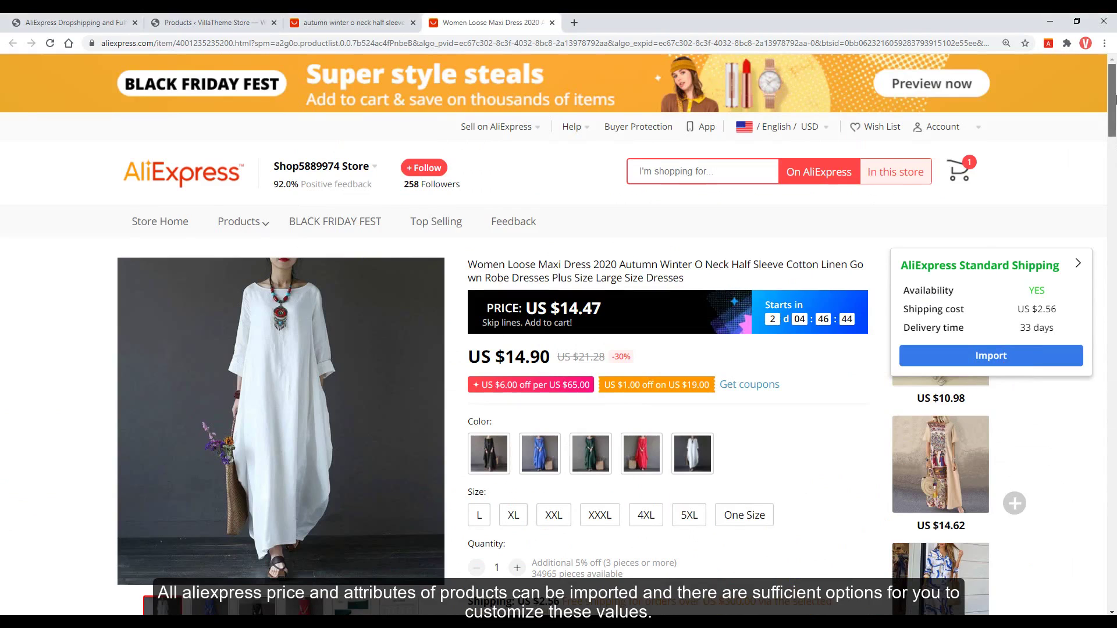
Import the Women Loose Maxi Dress 2020 from its product page and go back to WordPress.
{"action": "scroll", "coordinate": [608, 566], "scroll_direction": "down", "scroll_amount": 2}
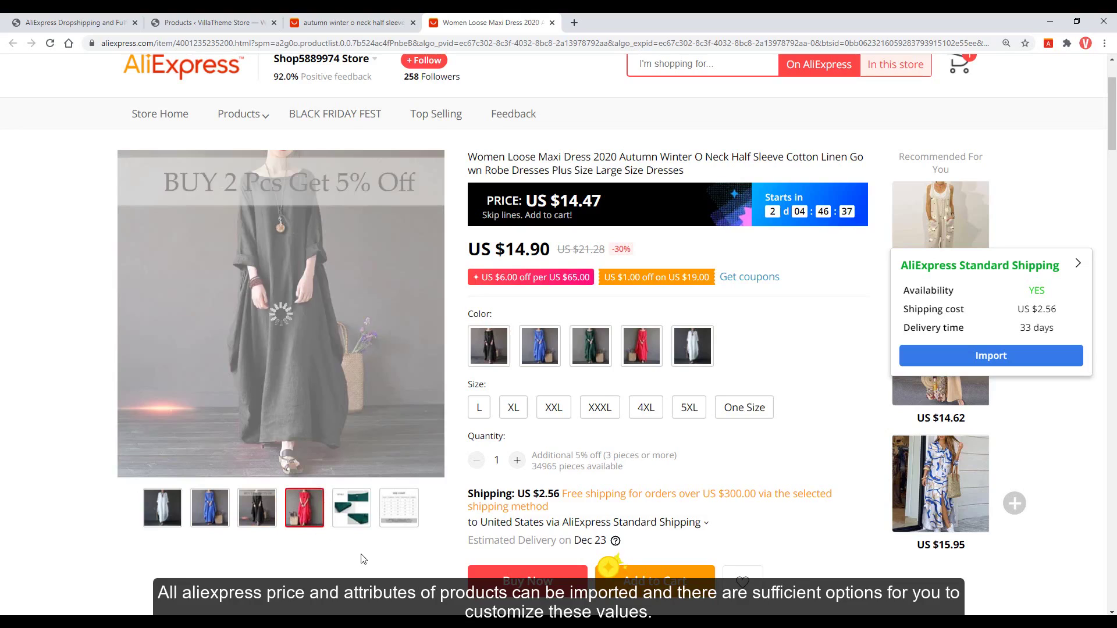
{"action": "left_click_drag", "start_coordinate": [1116, 139], "coordinate": [1116, 381]}
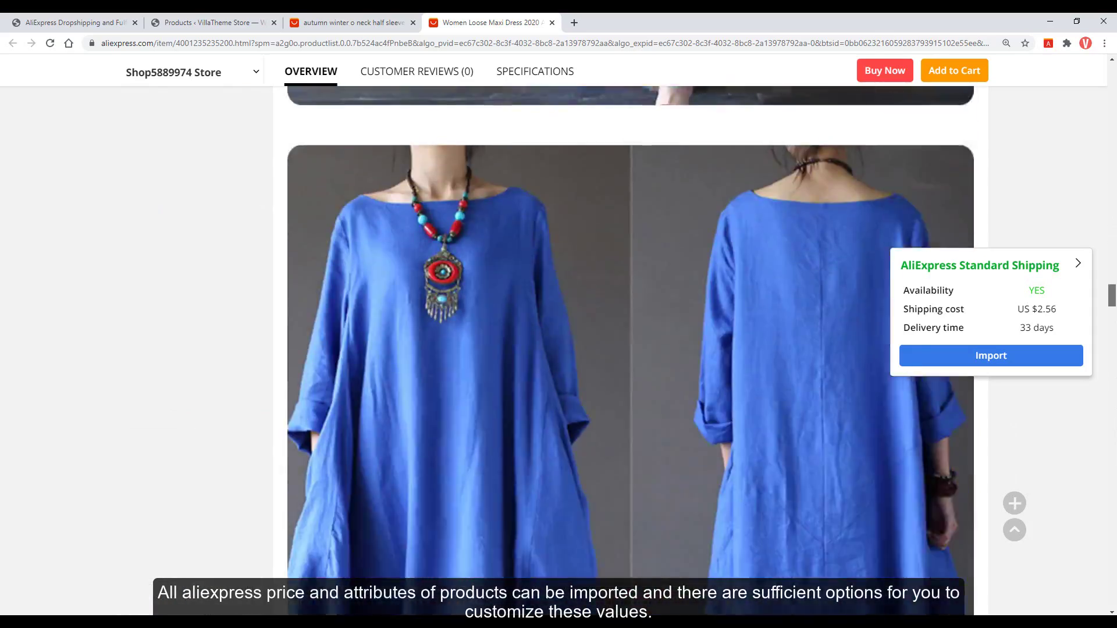
{"action": "scroll", "coordinate": [630, 350], "scroll_direction": "down", "scroll_amount": 10}
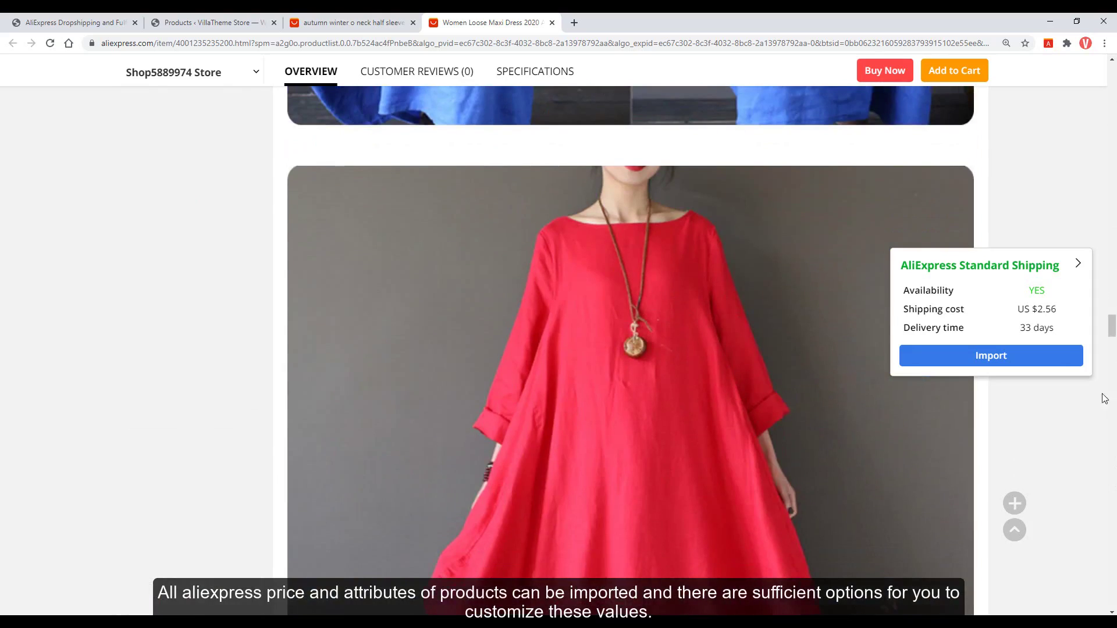
{"action": "left_click", "coordinate": [1040, 364]}
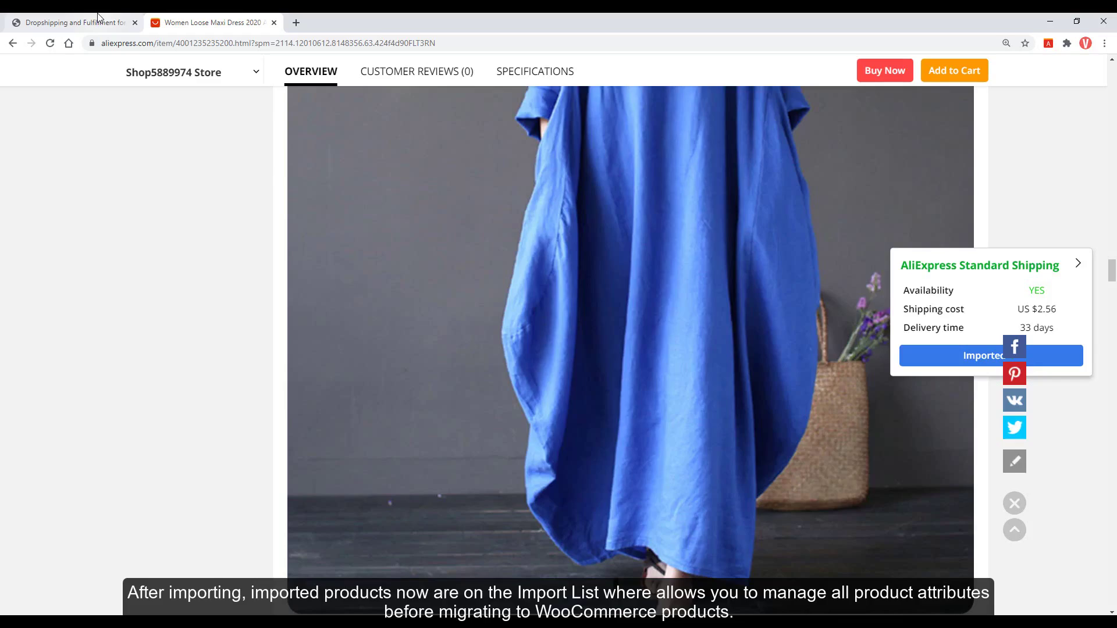
{"action": "left_click", "coordinate": [98, 19]}
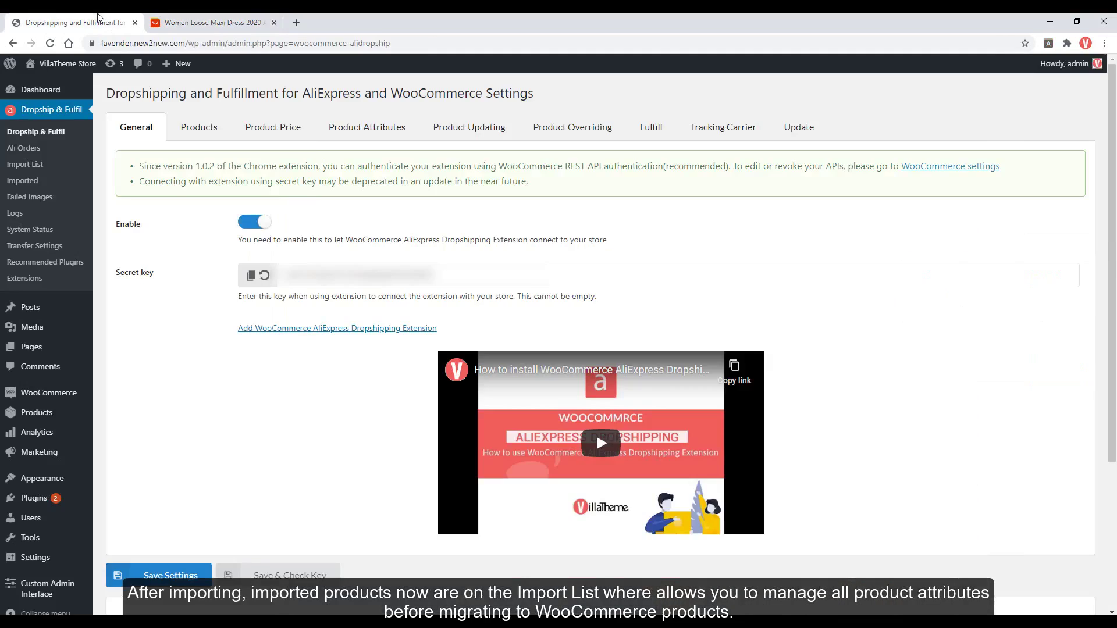
Open the Dropship & Fulfil Import List and scroll through the imported products.
{"action": "left_click", "coordinate": [32, 166]}
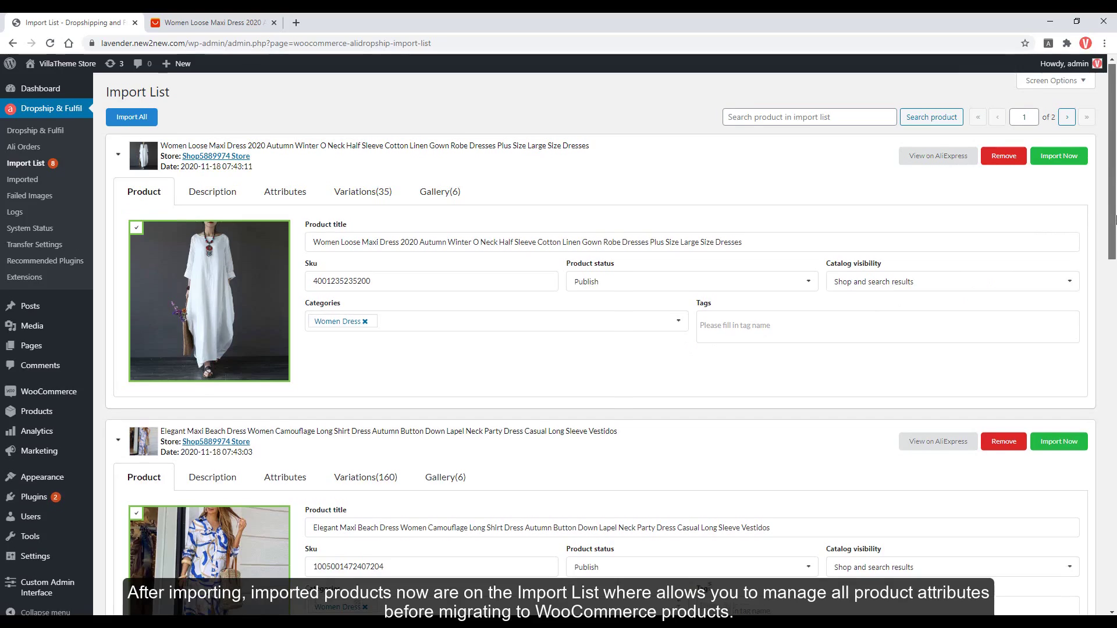
{"action": "scroll", "coordinate": [1115, 235], "scroll_direction": "down", "scroll_amount": 1}
{"action": "scroll", "coordinate": [1115, 232], "scroll_direction": "up", "scroll_amount": 1}
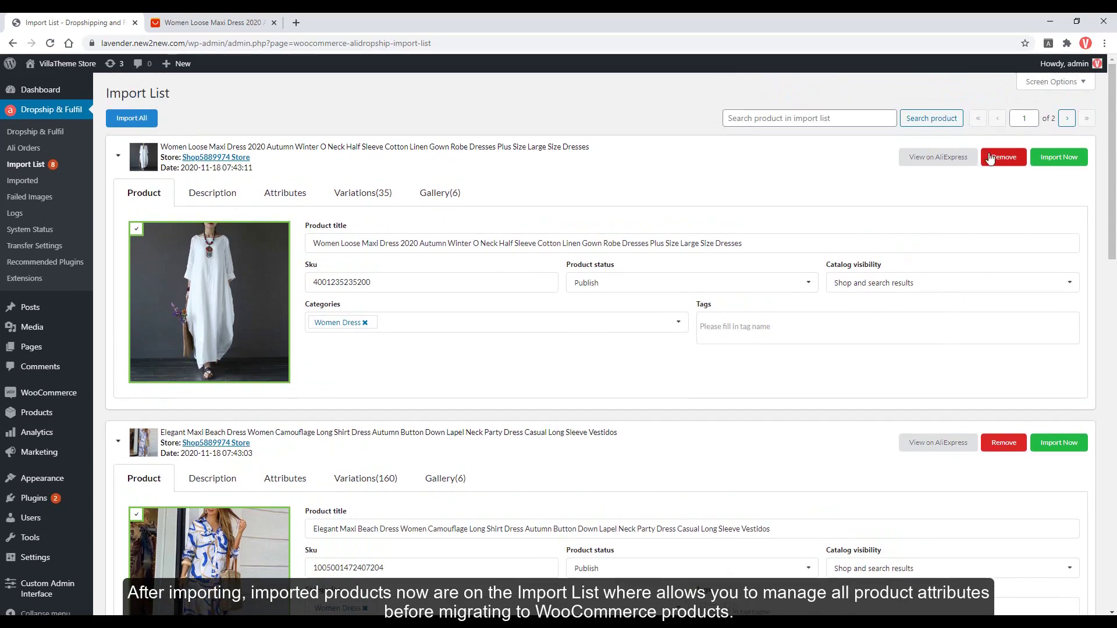
{"action": "left_click_drag", "start_coordinate": [1110, 183], "coordinate": [1110, 512]}
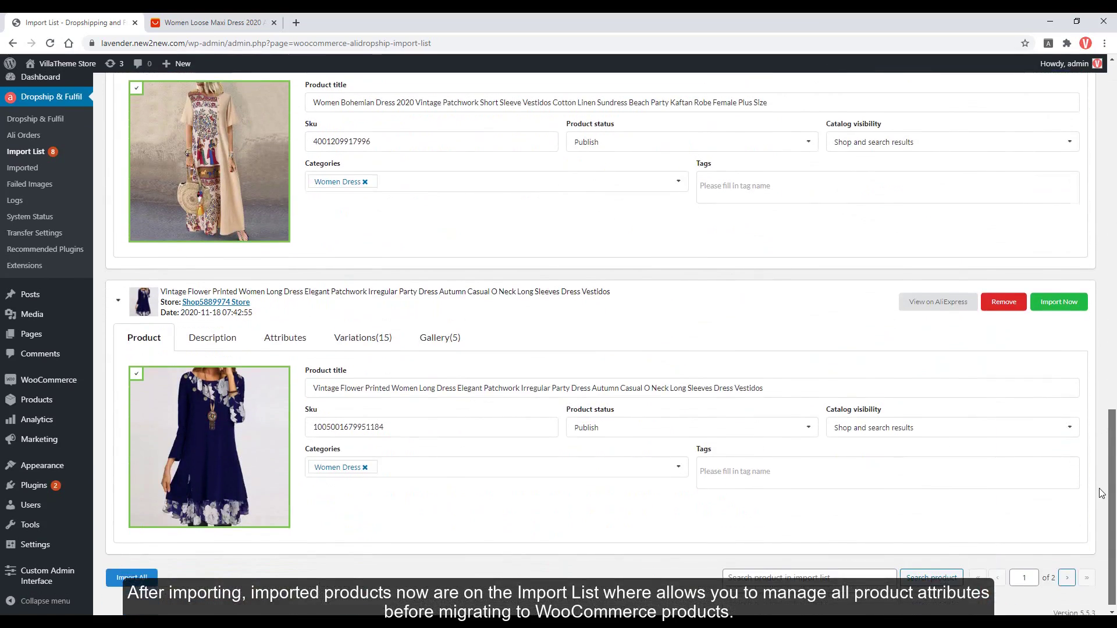
Go to page 2 and select the opening words of the Vintage Women Sundress title.
{"action": "left_click", "coordinate": [1067, 572]}
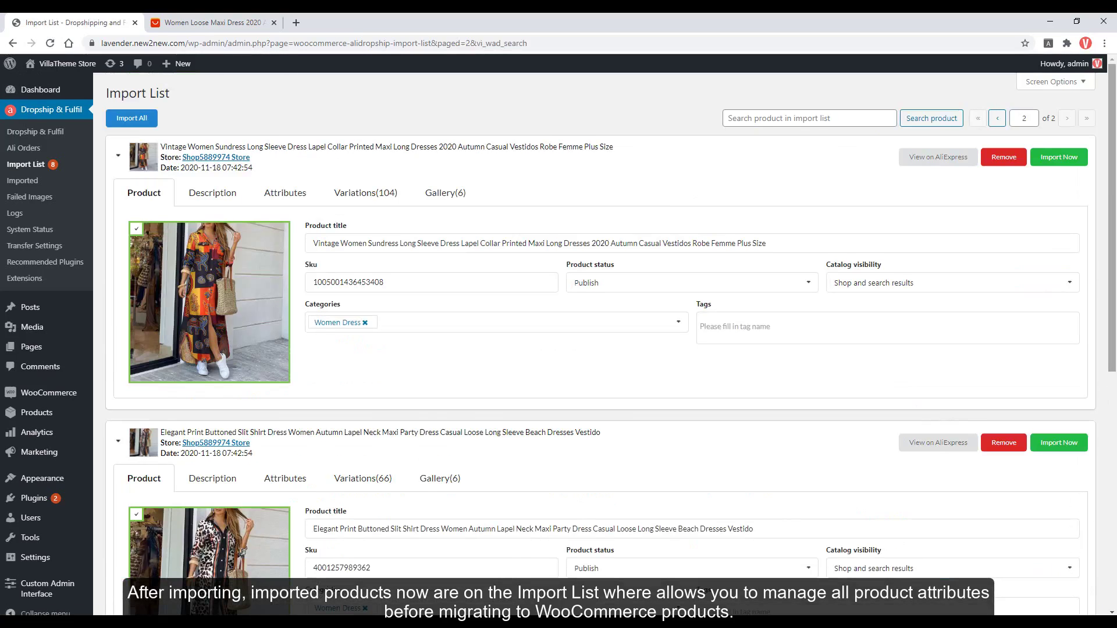
{"action": "left_click_drag", "start_coordinate": [1114, 185], "coordinate": [1114, 421]}
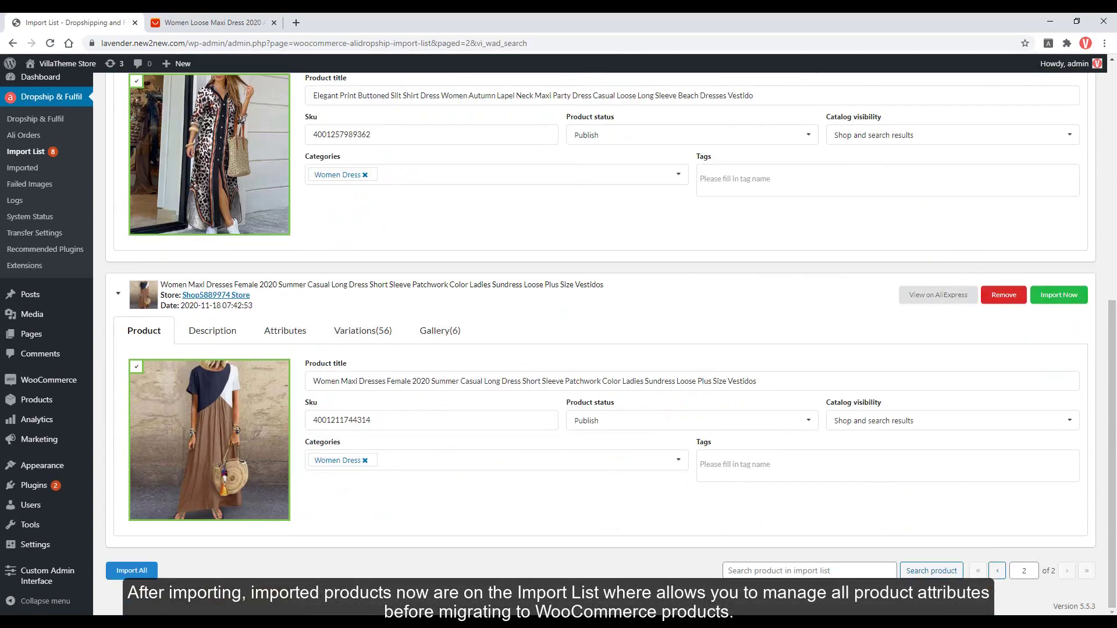
{"action": "scroll", "coordinate": [621, 493], "scroll_direction": "up", "scroll_amount": 7}
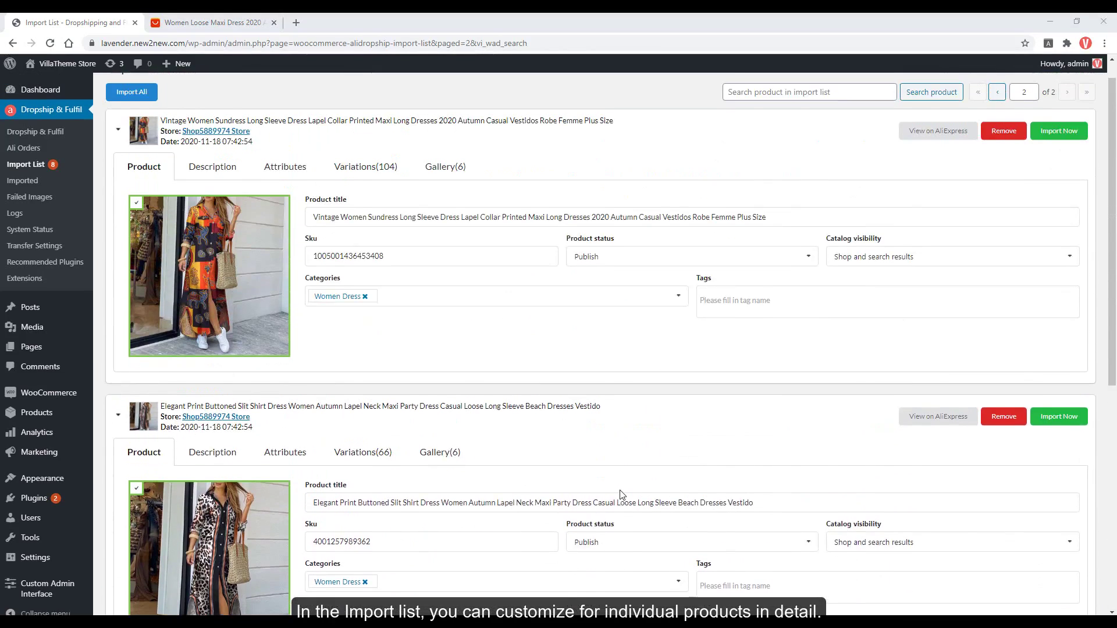
{"action": "scroll", "coordinate": [621, 493], "scroll_direction": "up", "scroll_amount": 1}
{"action": "left_click", "coordinate": [335, 241]}
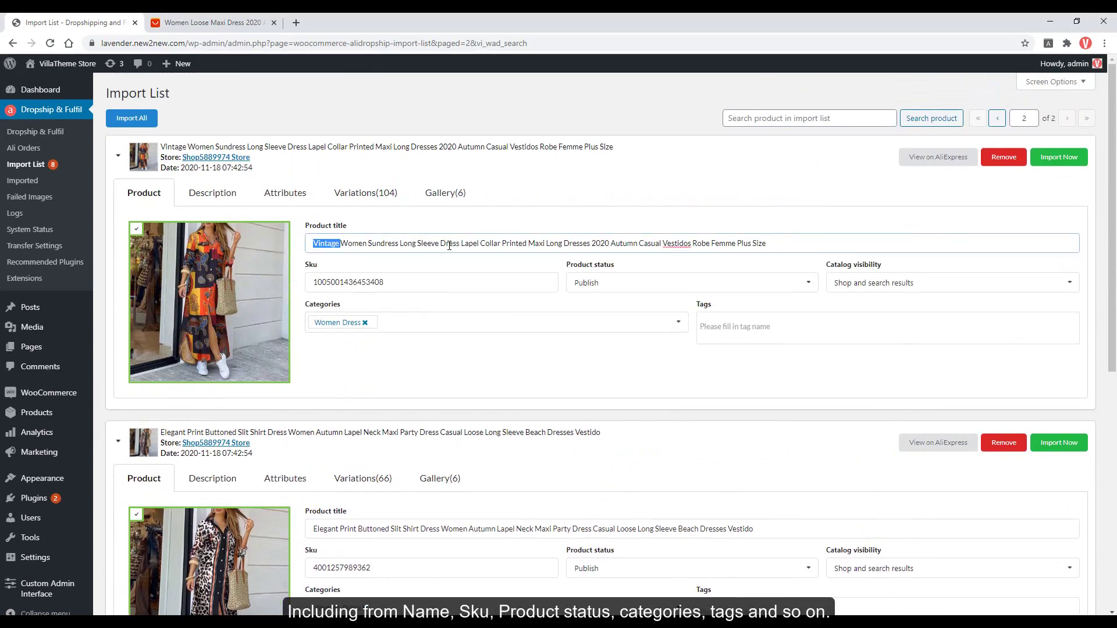
{"action": "left_click_drag", "start_coordinate": [442, 245], "coordinate": [445, 282]}
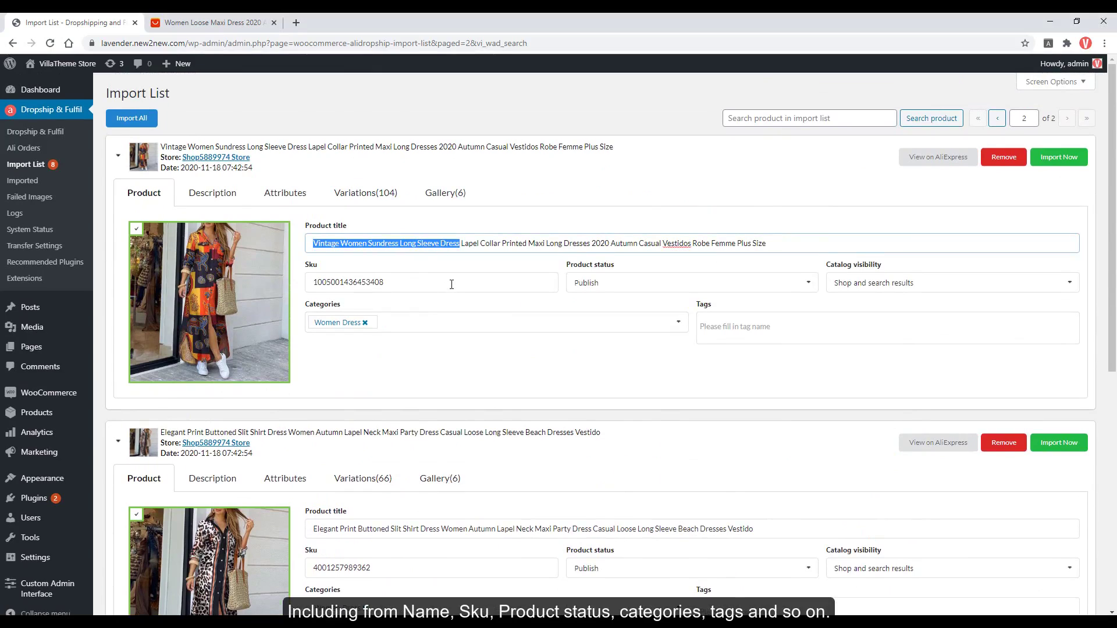
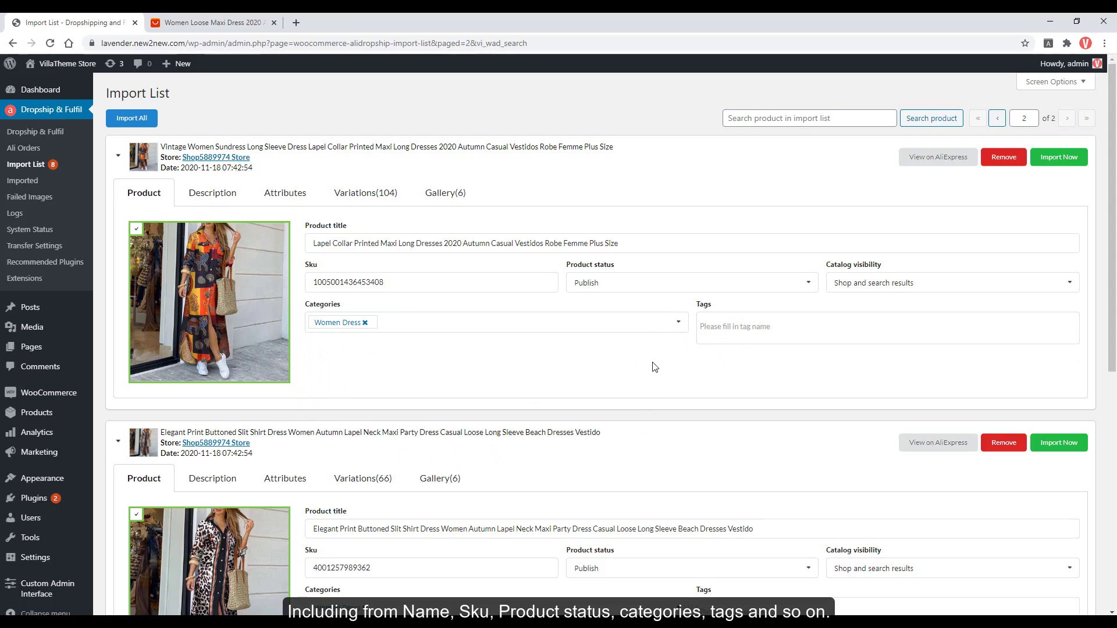
Review the first dress's description in the import list.
{"action": "left_click", "coordinate": [233, 198]}
{"action": "scroll", "coordinate": [327, 302], "scroll_direction": "down", "scroll_amount": 10}
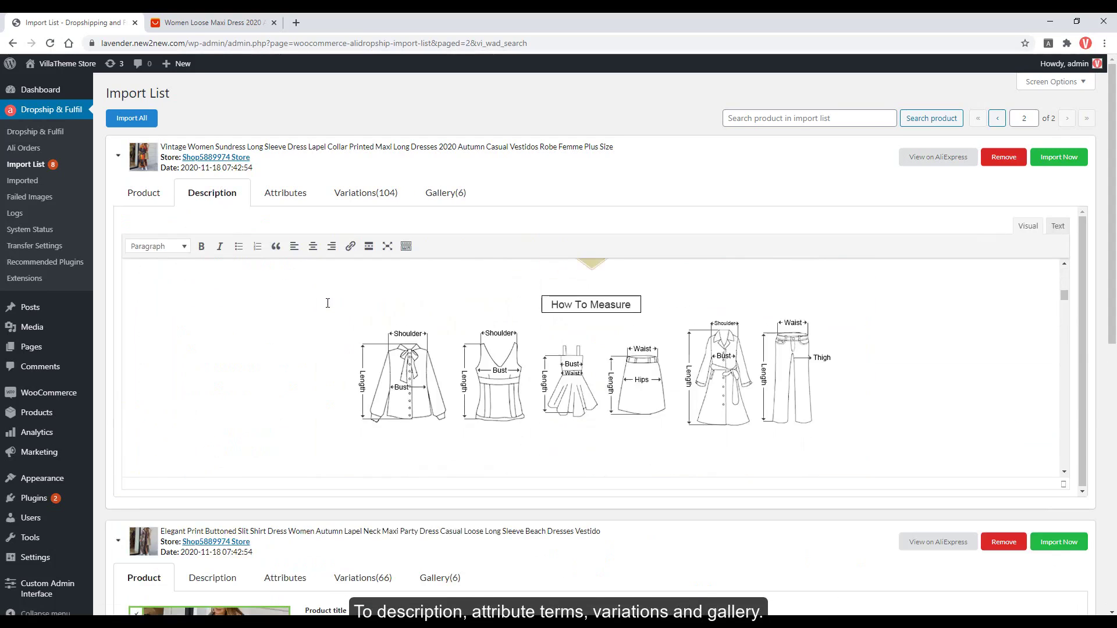
{"action": "scroll", "coordinate": [328, 303], "scroll_direction": "down", "scroll_amount": 5}
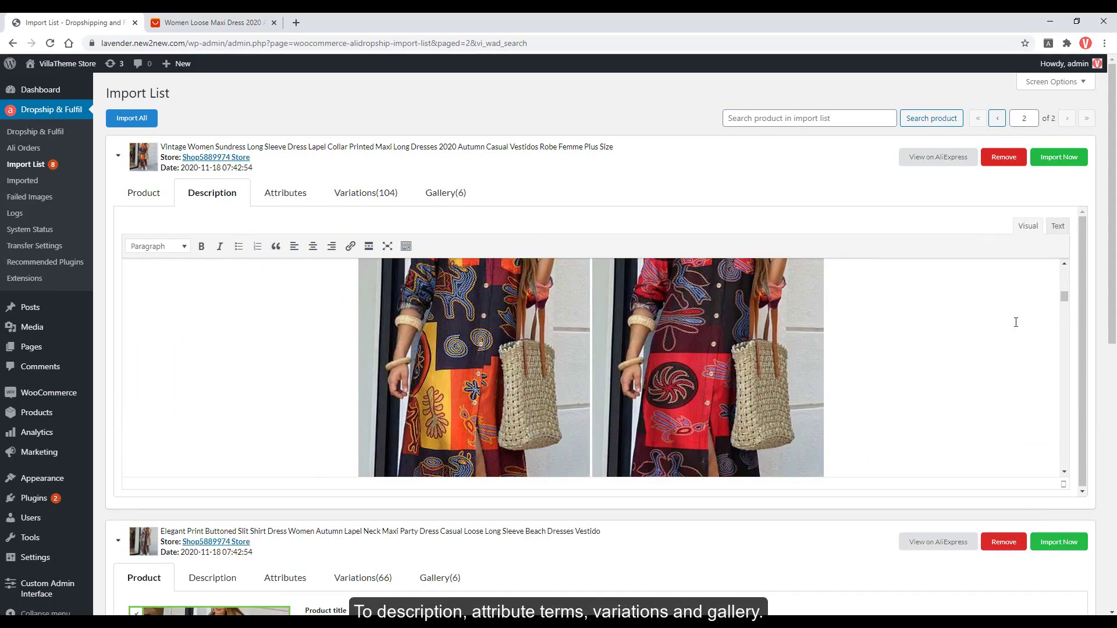
{"action": "left_click_drag", "start_coordinate": [1063, 292], "coordinate": [1066, 341]}
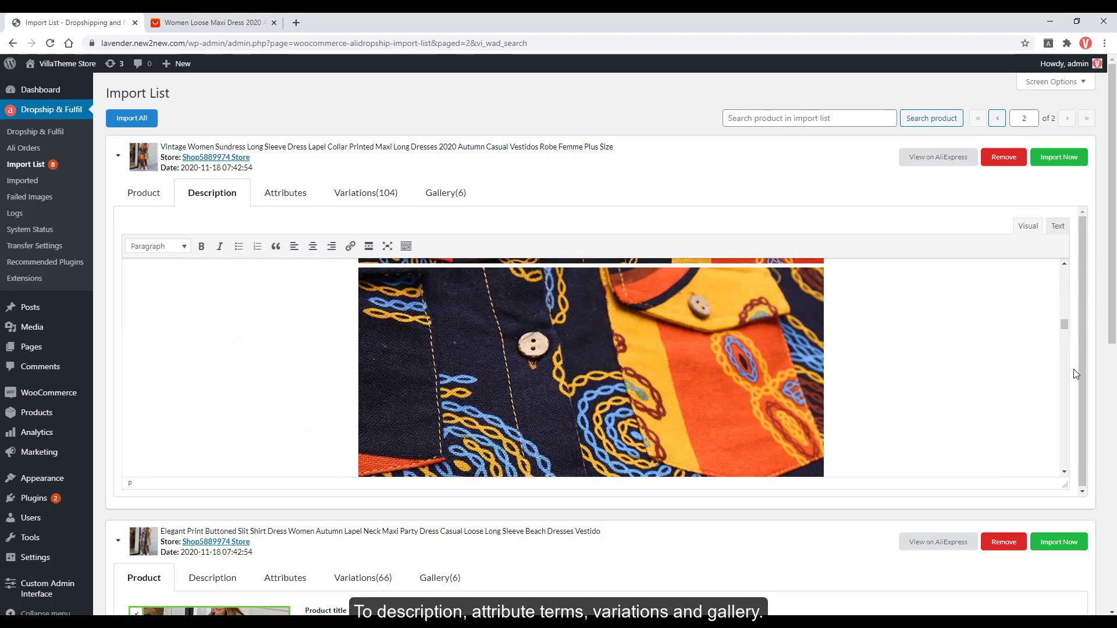
{"action": "left_click", "coordinate": [1006, 368]}
Compare the dress's Color attribute values with the original AliExpress listing's colour options.
{"action": "left_click", "coordinate": [286, 195]}
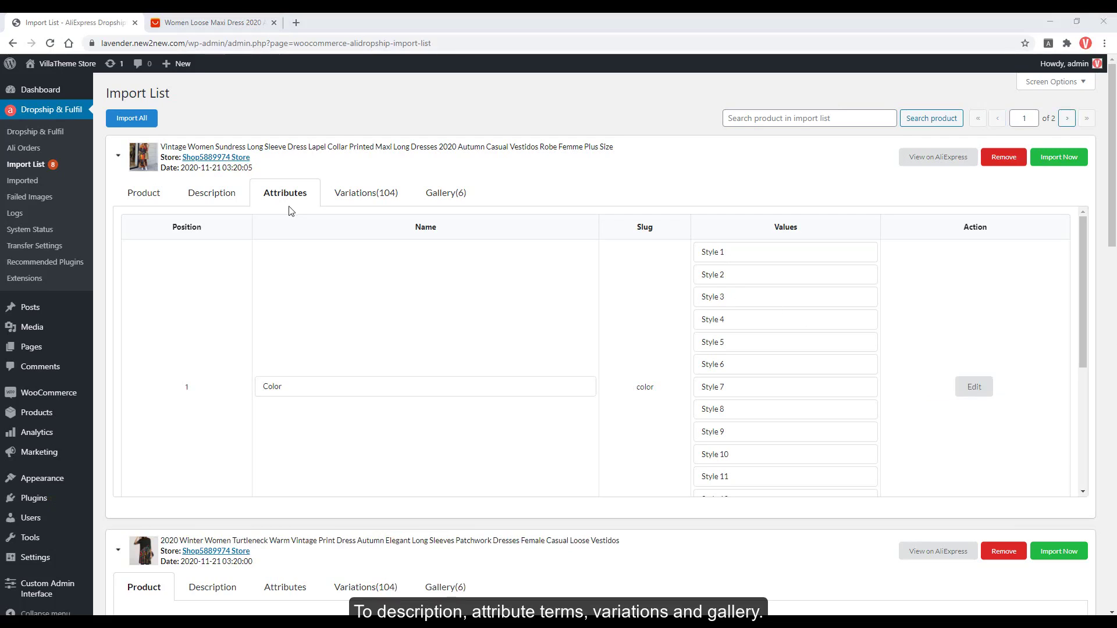
{"action": "left_click", "coordinate": [967, 388]}
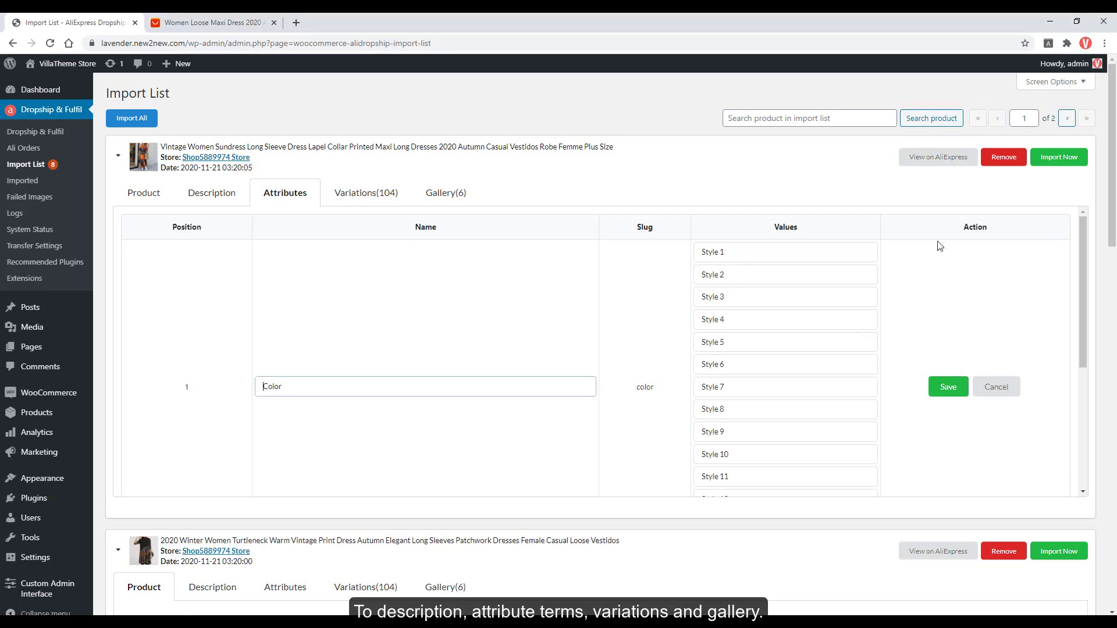
{"action": "left_click", "coordinate": [934, 159]}
{"action": "left_click", "coordinate": [232, 24]}
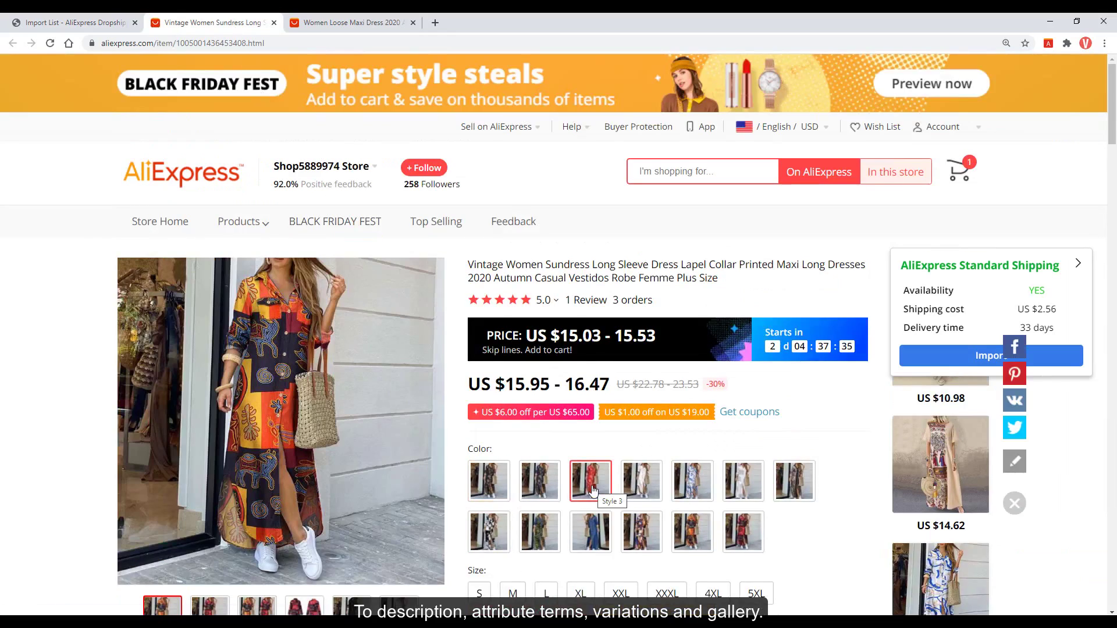
{"action": "left_click", "coordinate": [88, 22]}
Rename Color values Style 1–4 to Black, Red, White and Blue, save, and deselect all variations.
{"action": "left_click", "coordinate": [698, 252]}
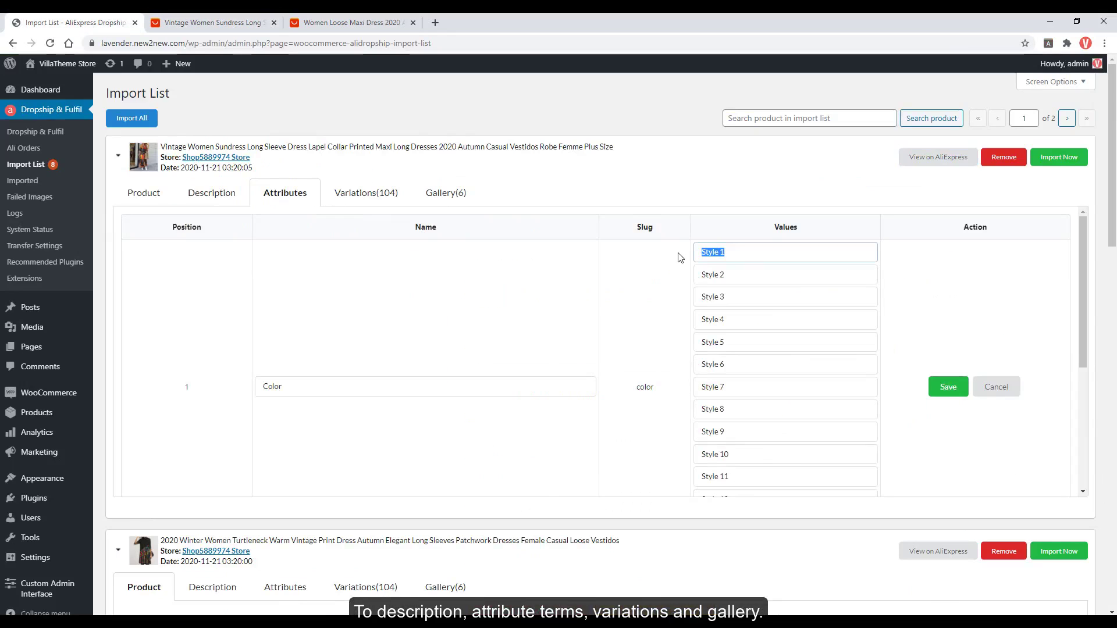
{"action": "type", "text": "Black"}
{"action": "key", "text": "Tab"}
{"action": "type", "text": "Red"}
{"action": "key", "text": "Tab"}
{"action": "type", "text": "White"}
{"action": "key", "text": "Tab"}
{"action": "type", "text": "Blue"}
{"action": "key", "text": "Tab"}
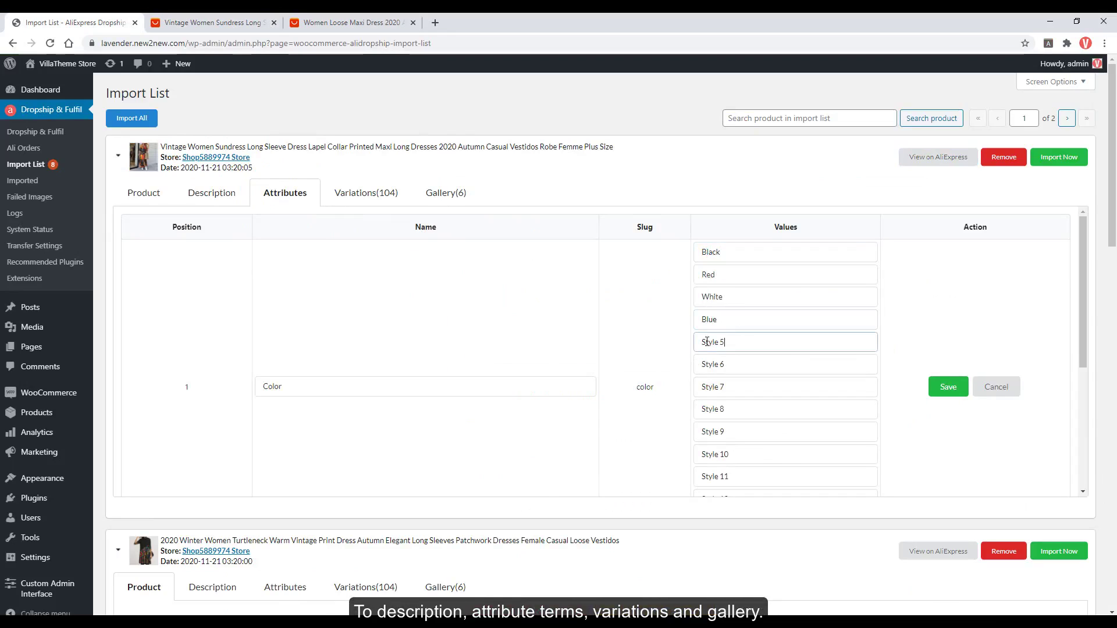
{"action": "scroll", "coordinate": [754, 494], "scroll_direction": "down", "scroll_amount": 3}
{"action": "scroll", "coordinate": [759, 489], "scroll_direction": "up", "scroll_amount": 3}
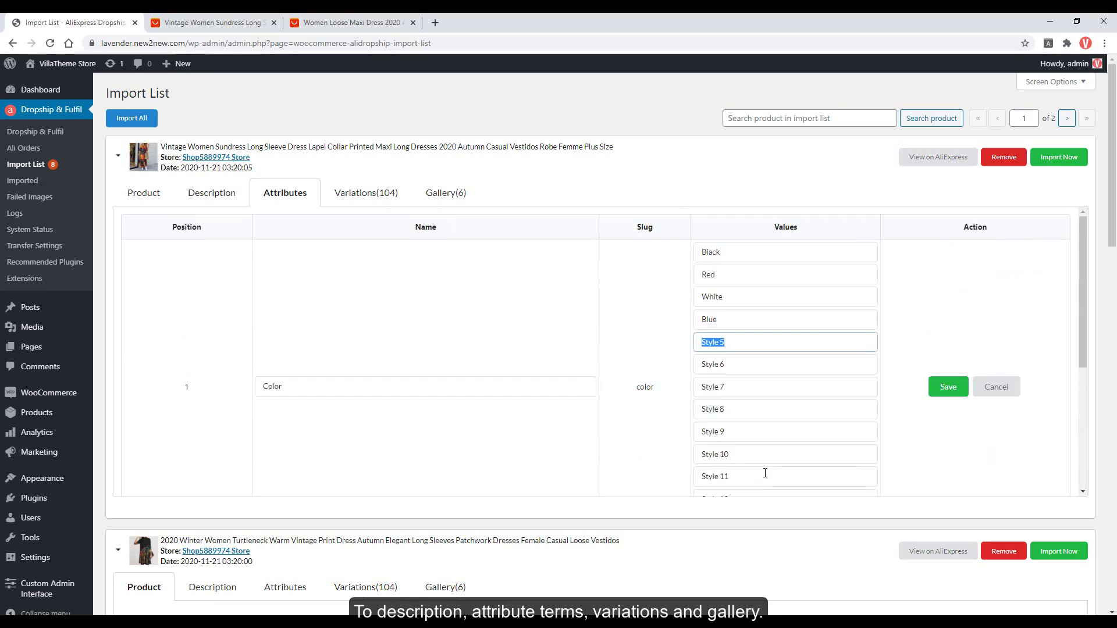
{"action": "key", "text": "Return"}
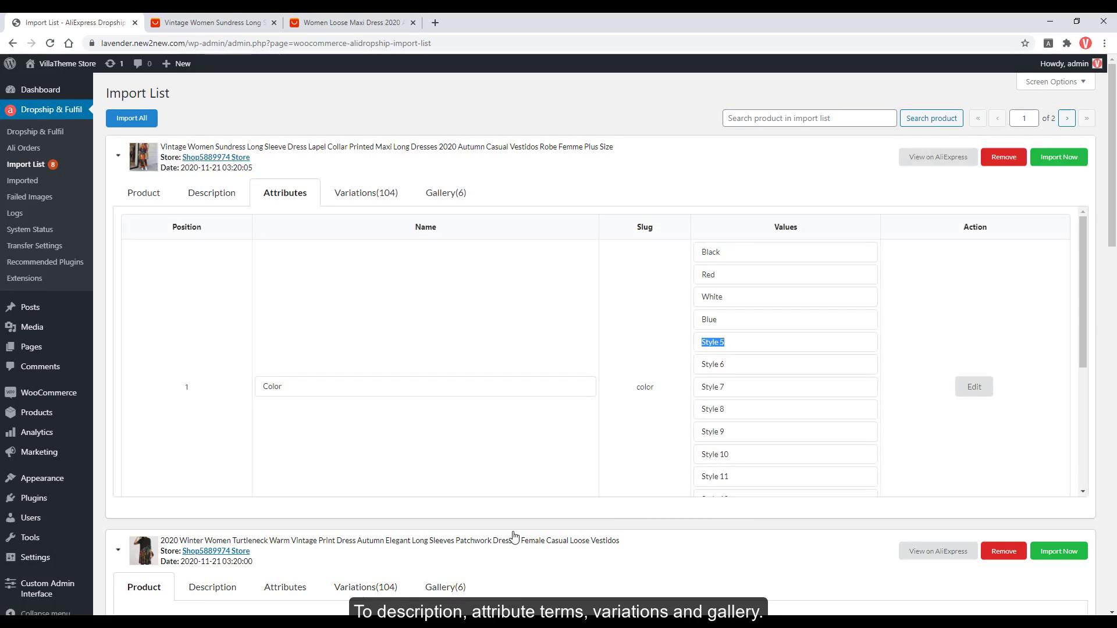
{"action": "left_click", "coordinate": [930, 423]}
{"action": "left_click", "coordinate": [369, 198]}
{"action": "left_click", "coordinate": [145, 276]}
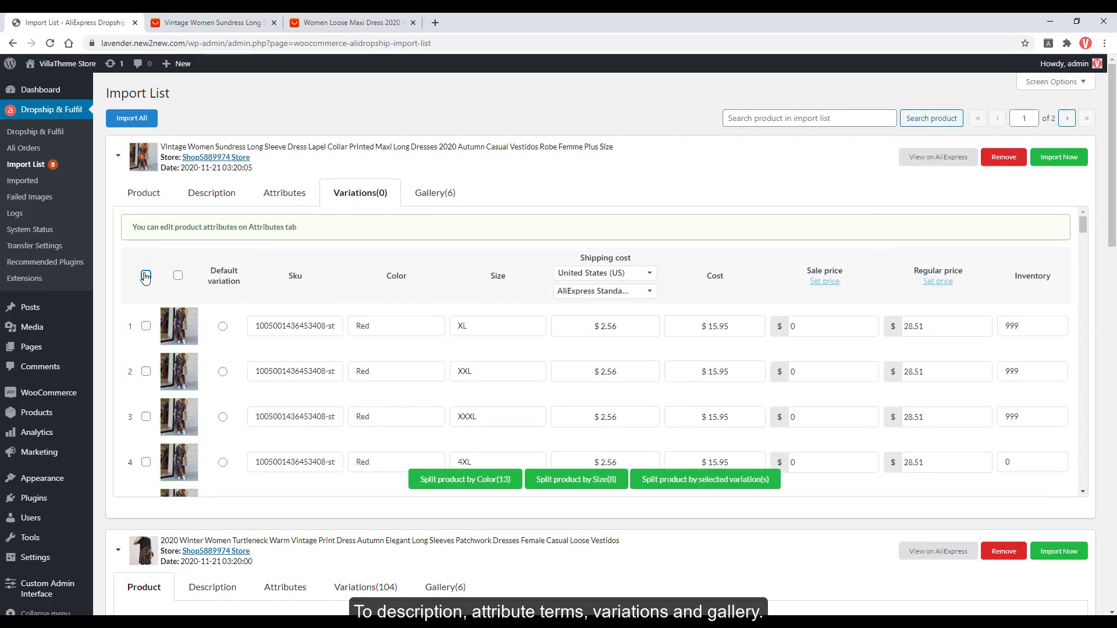
Select all 104 variations and make the third variation the default.
{"action": "left_click", "coordinate": [145, 276]}
{"action": "left_click", "coordinate": [223, 326]}
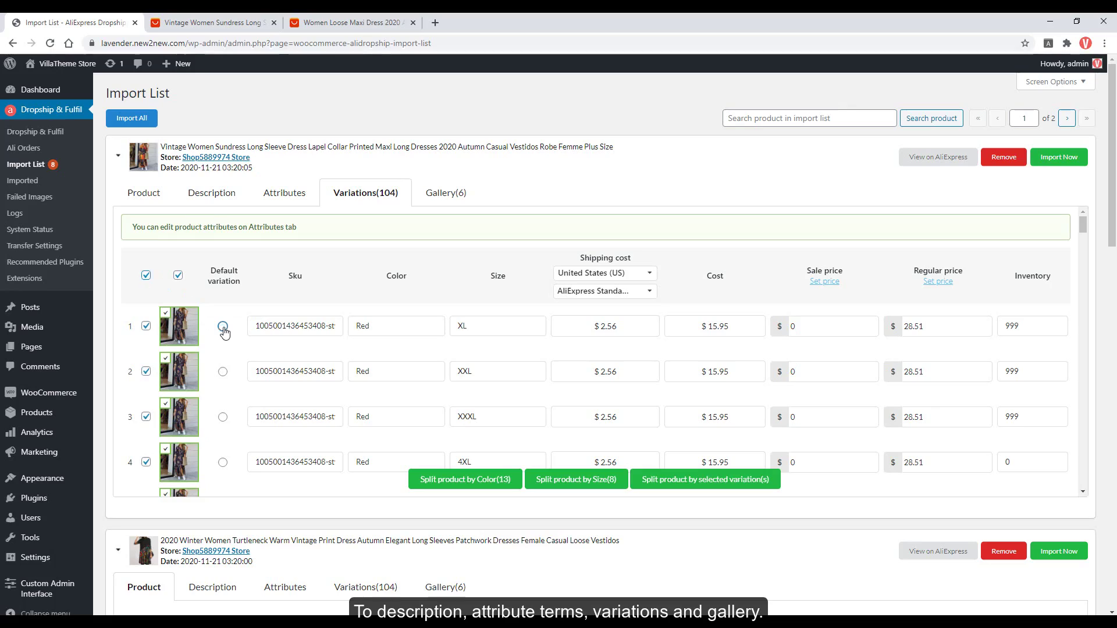
{"action": "left_click", "coordinate": [223, 372]}
{"action": "left_click", "coordinate": [223, 417]}
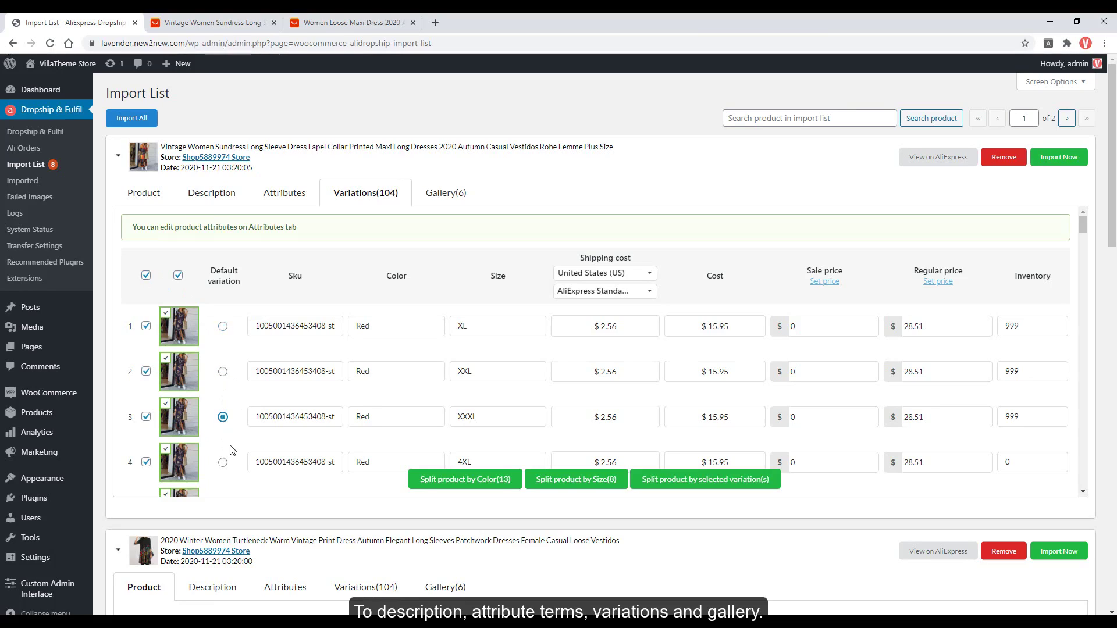
{"action": "left_click", "coordinate": [299, 327]}
Keep United States shipping with AliExpress Standard Shipping as the method.
{"action": "left_click", "coordinate": [605, 273]}
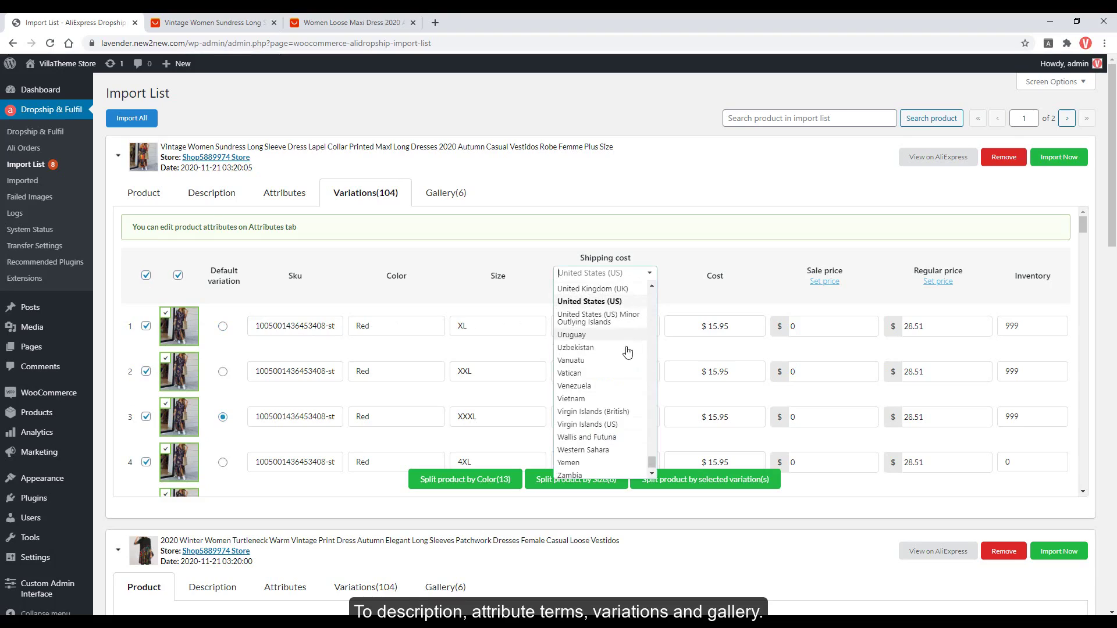
{"action": "left_click", "coordinate": [602, 329]}
{"action": "left_click", "coordinate": [617, 294]}
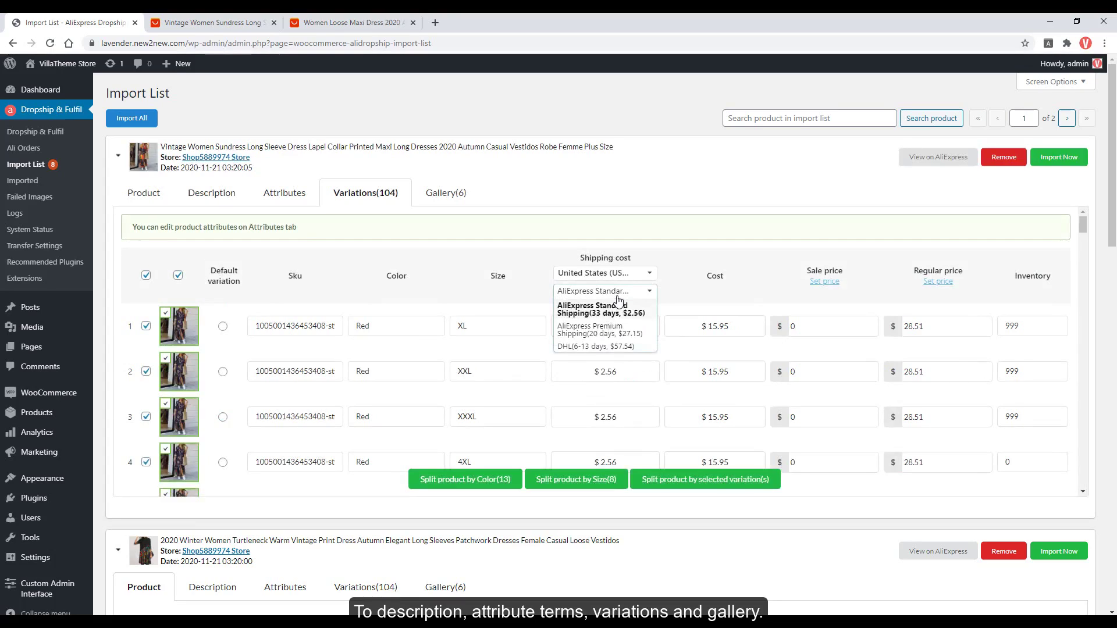
{"action": "left_click", "coordinate": [702, 311]}
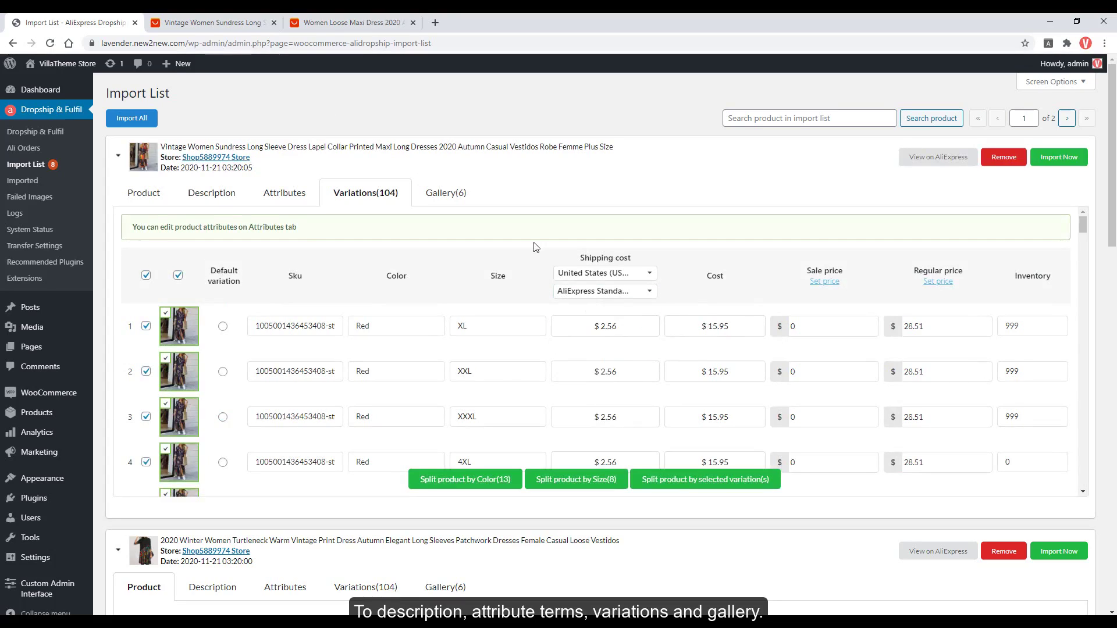
Check the red Style 3, size S price on the original AliExpress listing.
{"action": "left_click", "coordinate": [212, 22]}
{"action": "left_click", "coordinate": [589, 415]}
{"action": "scroll", "coordinate": [517, 483], "scroll_direction": "down", "scroll_amount": 2}
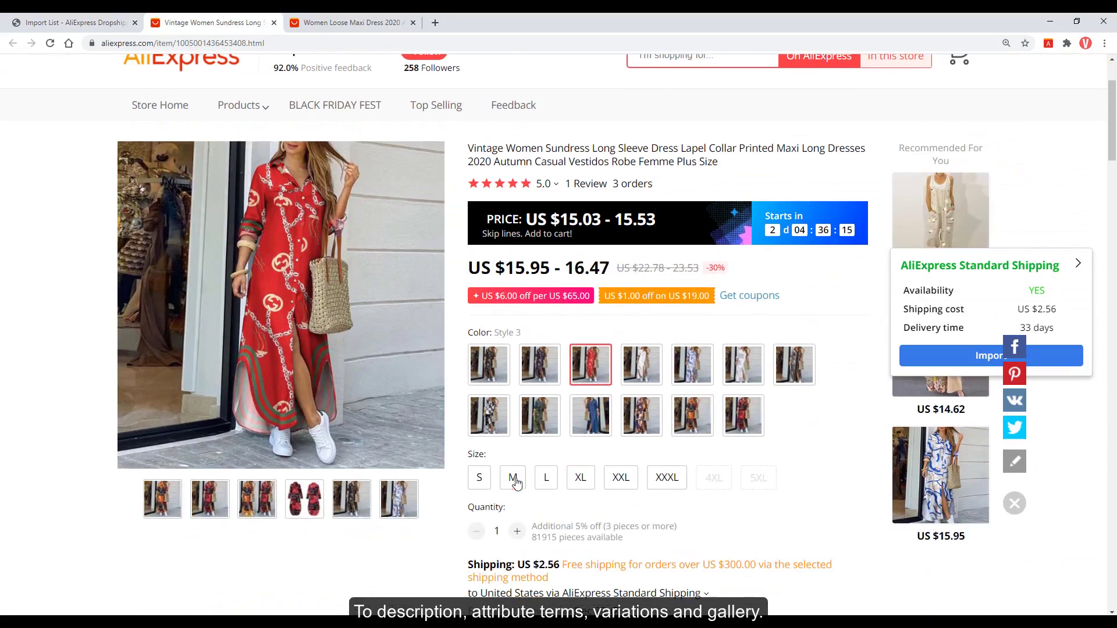
{"action": "left_click", "coordinate": [480, 480]}
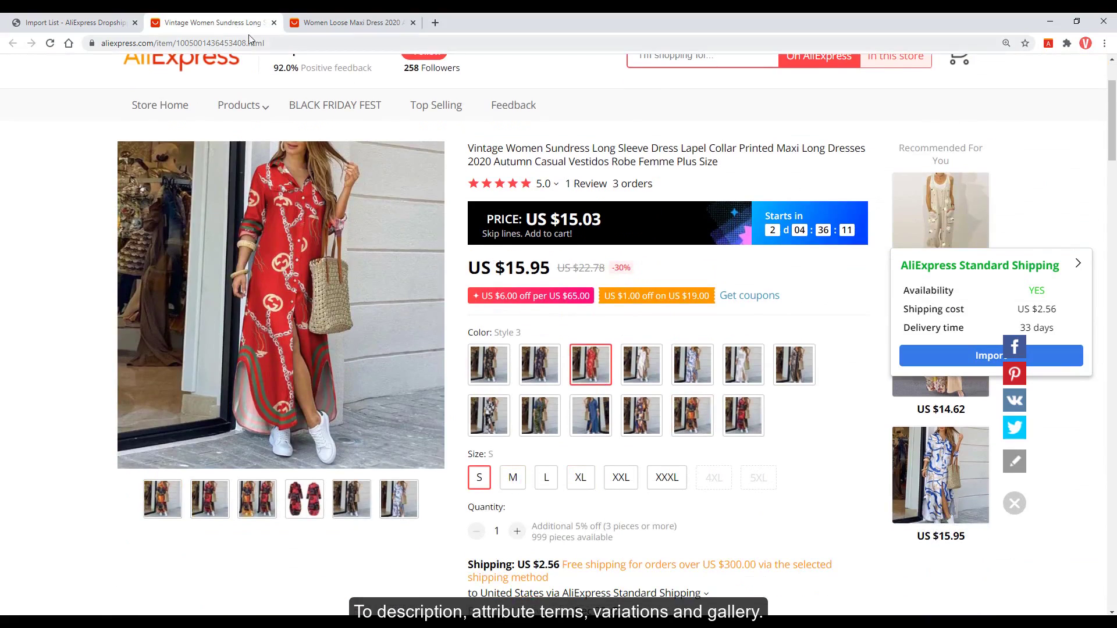
{"action": "left_click", "coordinate": [72, 22]}
Price the first variation at sale 12 and regular 30.
{"action": "double_click", "coordinate": [805, 327]}
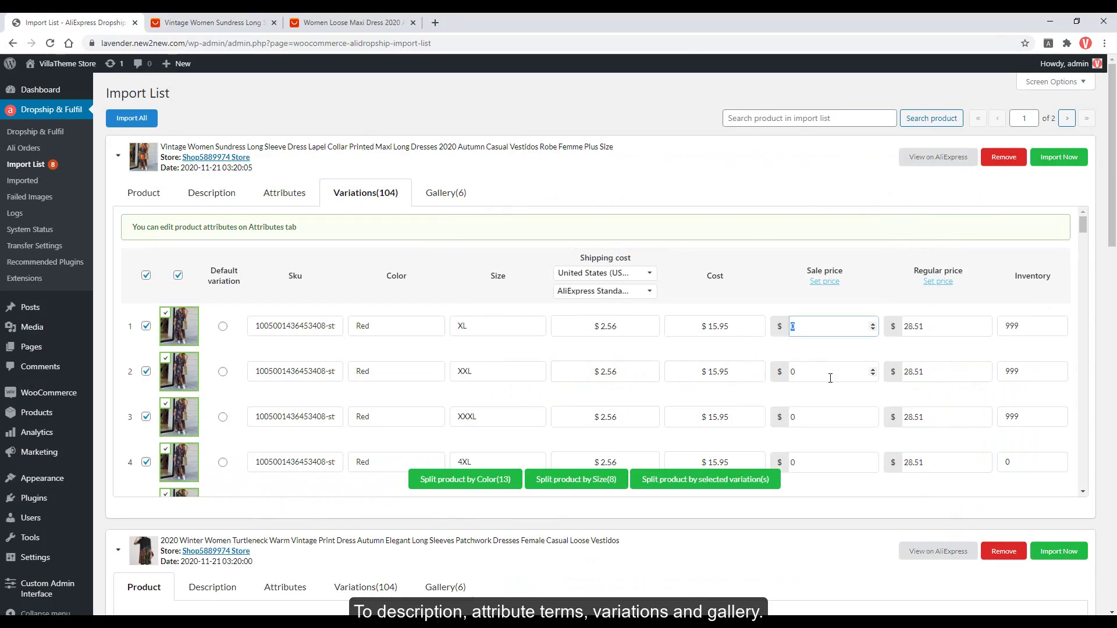
{"action": "double_click", "coordinate": [940, 327]}
{"action": "type", "text": "30"}
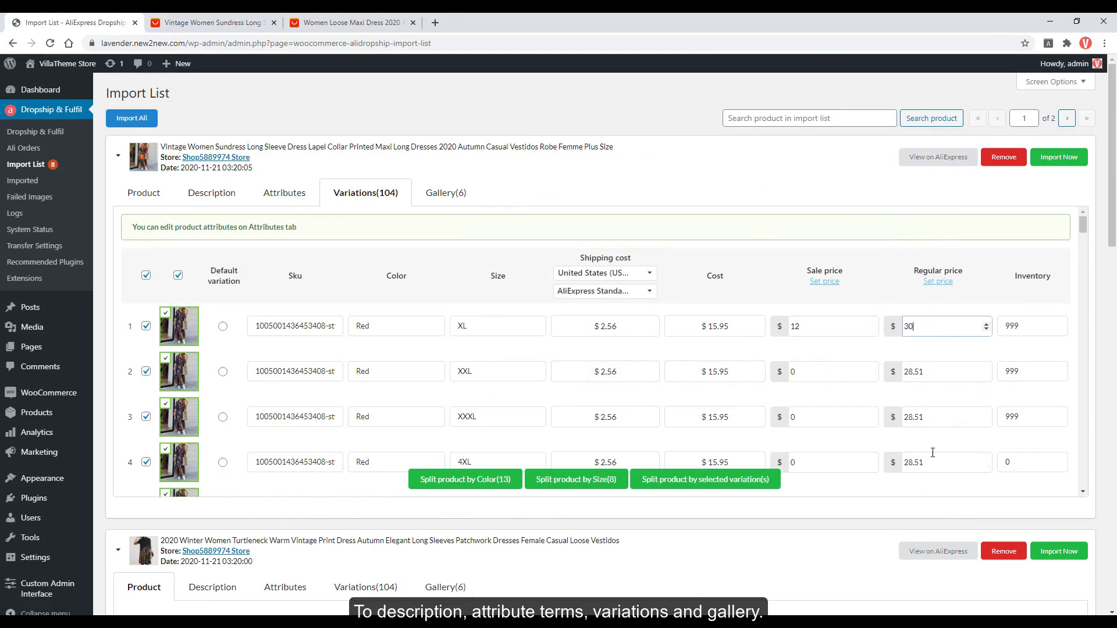
{"action": "left_click", "coordinate": [831, 360]}
Import the sundress and try the black colour and a size on its store page.
{"action": "left_click", "coordinate": [1059, 157]}
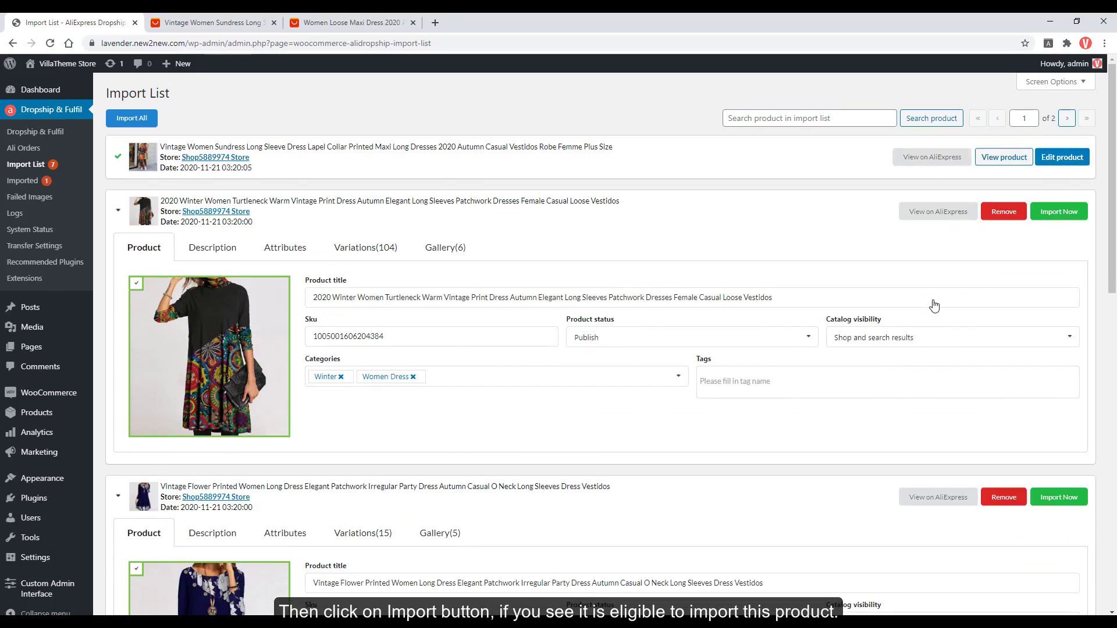
{"action": "left_click", "coordinate": [1001, 156]}
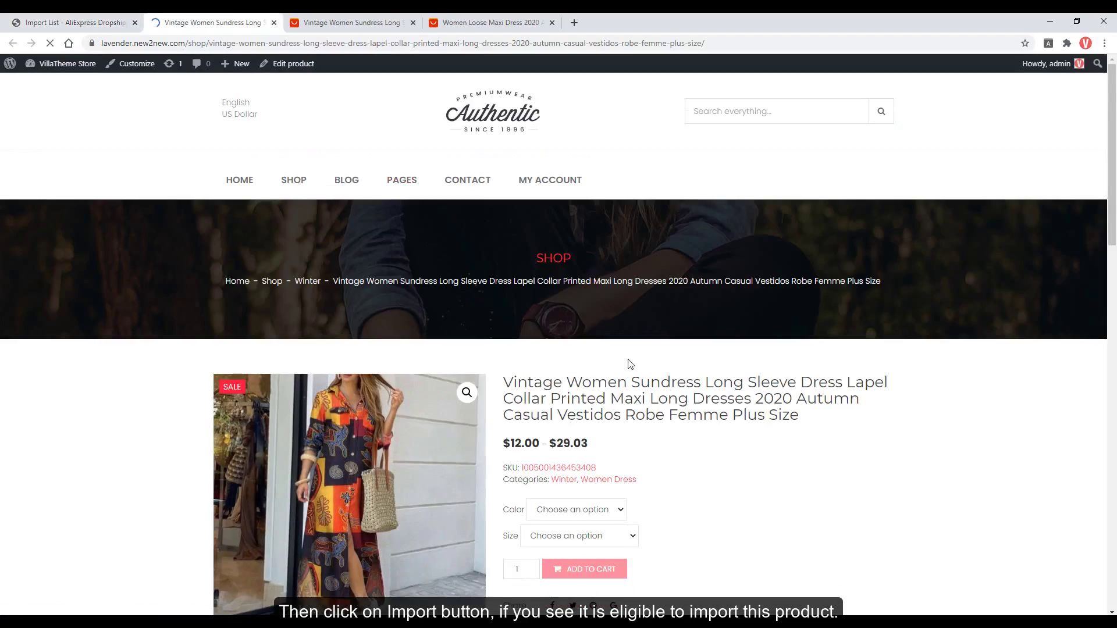
{"action": "scroll", "coordinate": [626, 364], "scroll_direction": "down", "scroll_amount": 3}
{"action": "left_click", "coordinate": [599, 340]}
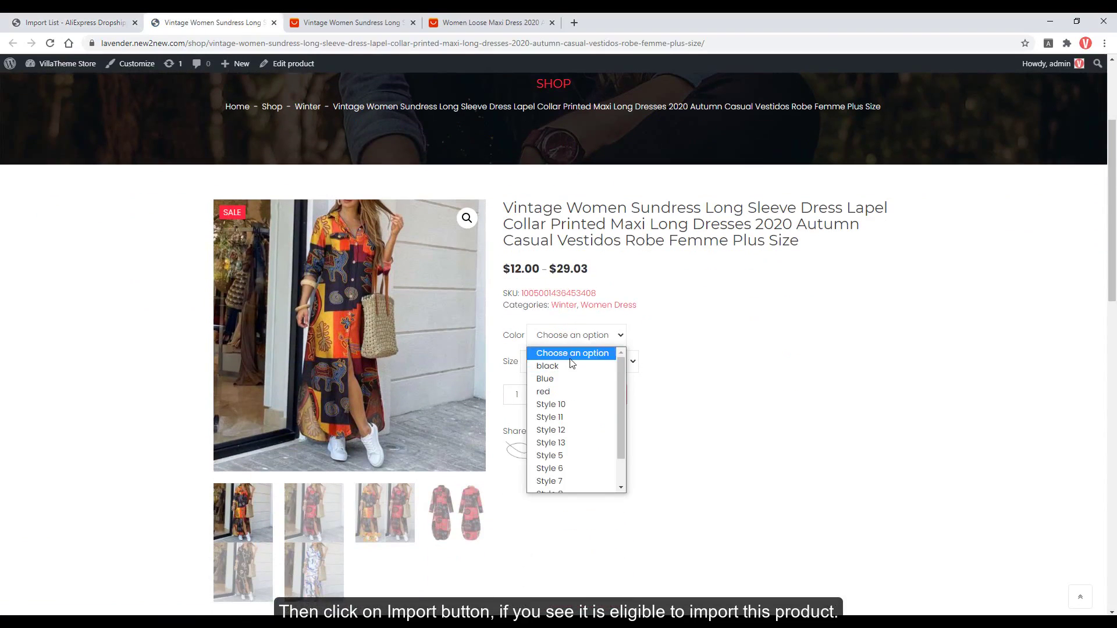
{"action": "left_click", "coordinate": [574, 366]}
{"action": "left_click", "coordinate": [572, 362]}
{"action": "left_click", "coordinate": [553, 445]}
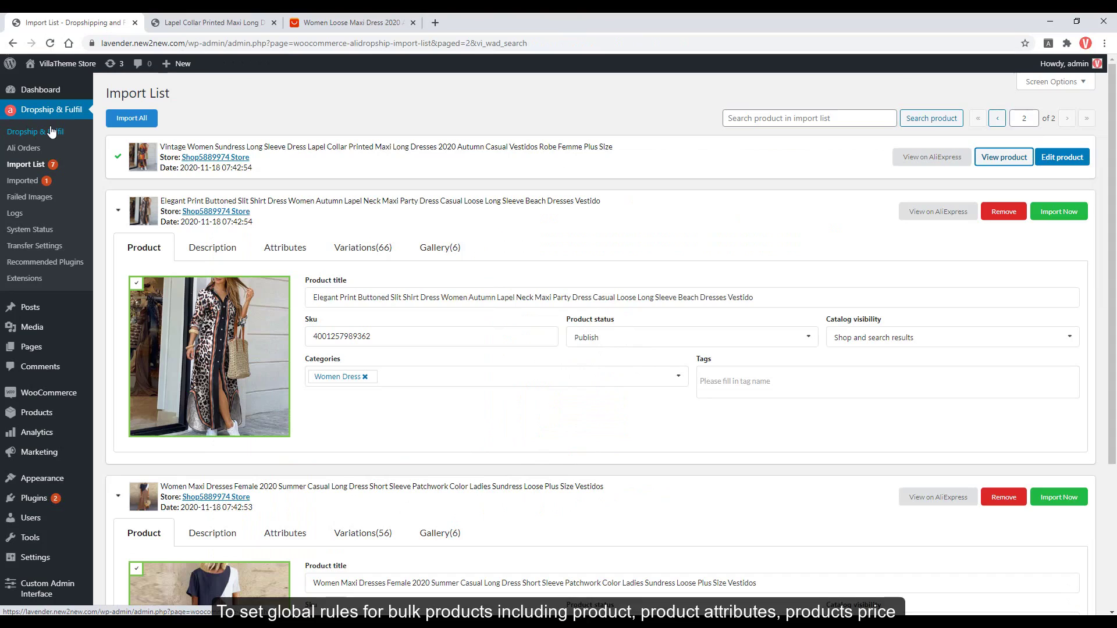
{"action": "left_click", "coordinate": [51, 132], "text": "ctrl"}
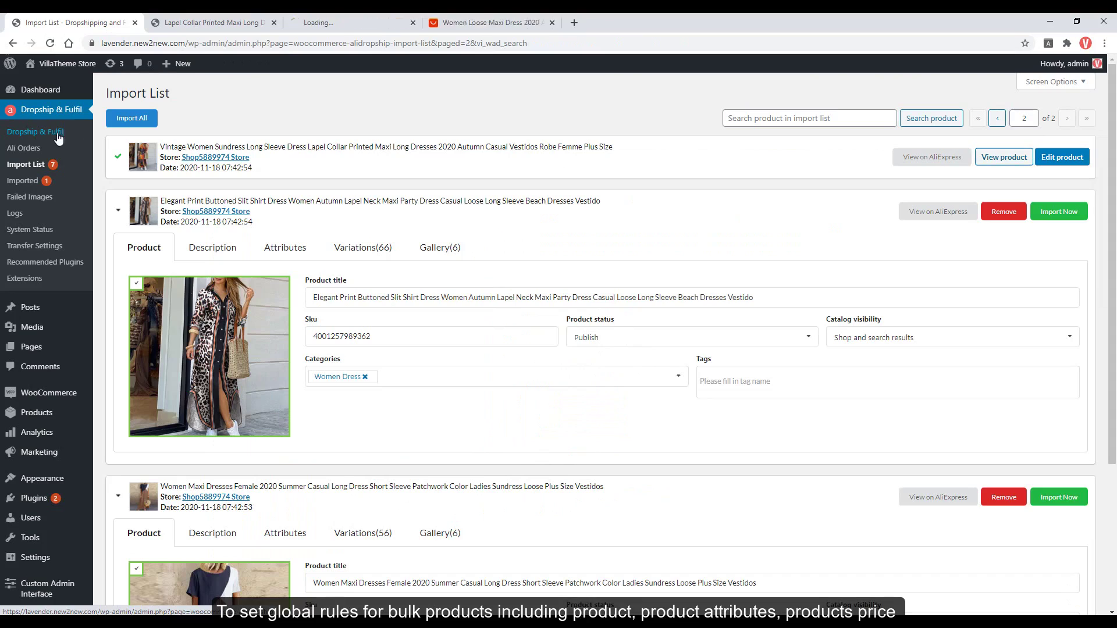
Bring up the plugin's Products settings down to Default categories.
{"action": "key", "text": "ctrl+Tab"}
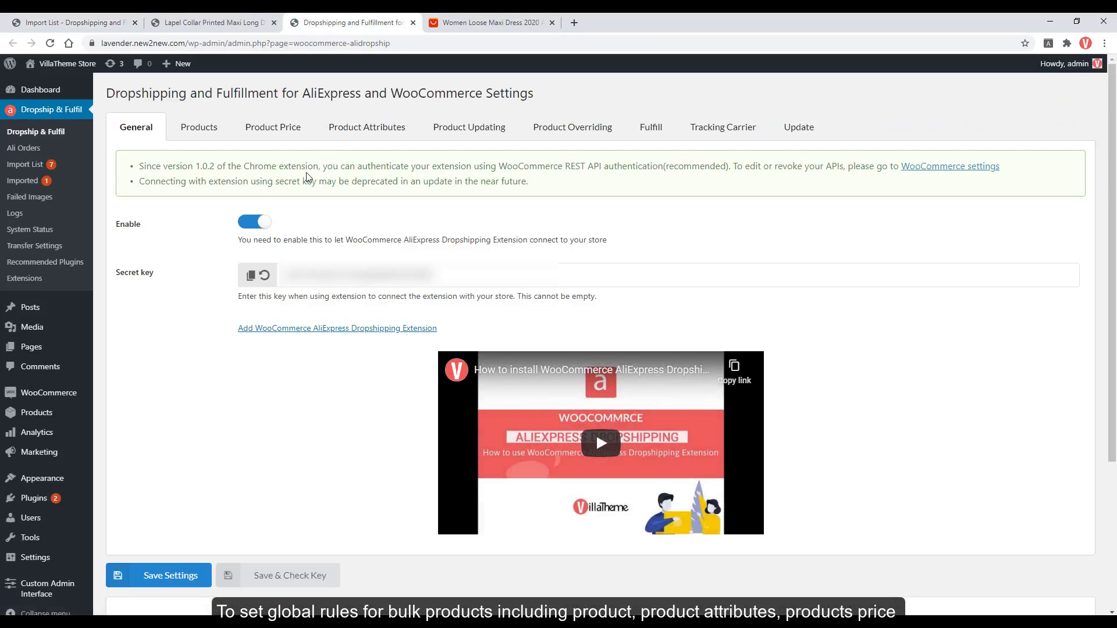
{"action": "left_click", "coordinate": [214, 129]}
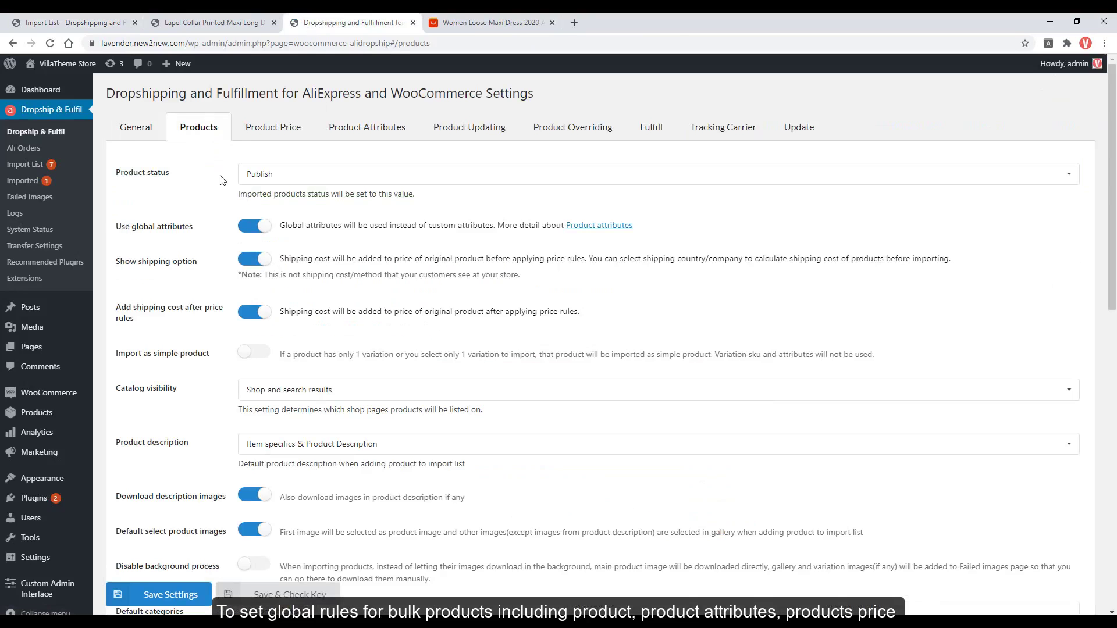
{"action": "scroll", "coordinate": [221, 181], "scroll_direction": "down", "scroll_amount": 1}
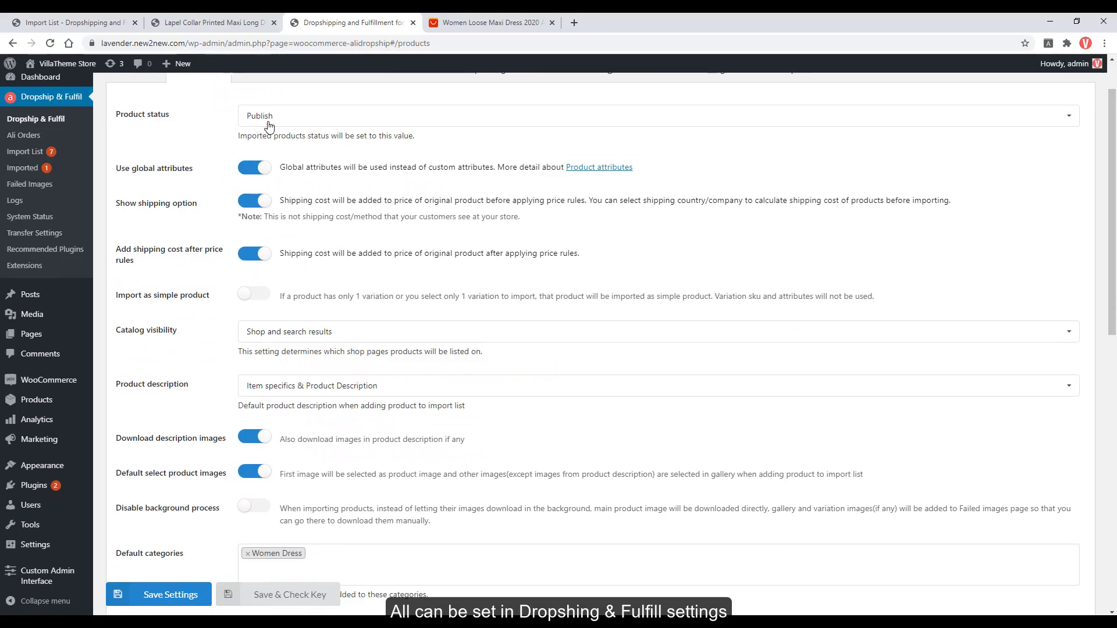
{"action": "left_click_drag", "start_coordinate": [1113, 176], "coordinate": [1115, 270]}
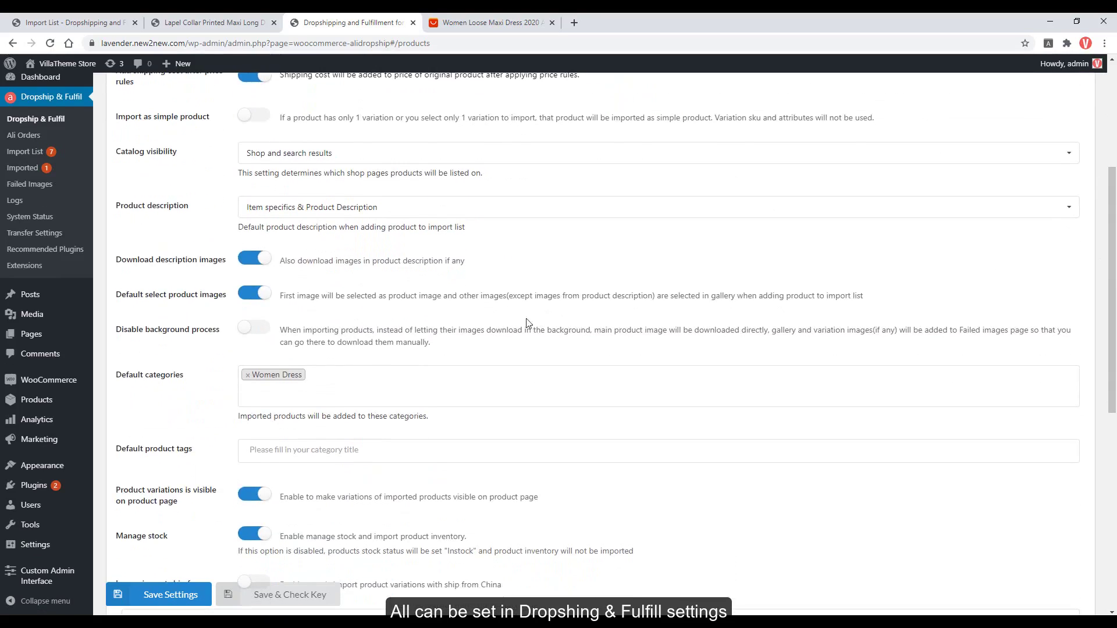
Add Winter to the default import categories and save the settings.
{"action": "left_click", "coordinate": [379, 380]}
{"action": "type", "text": "ww"}
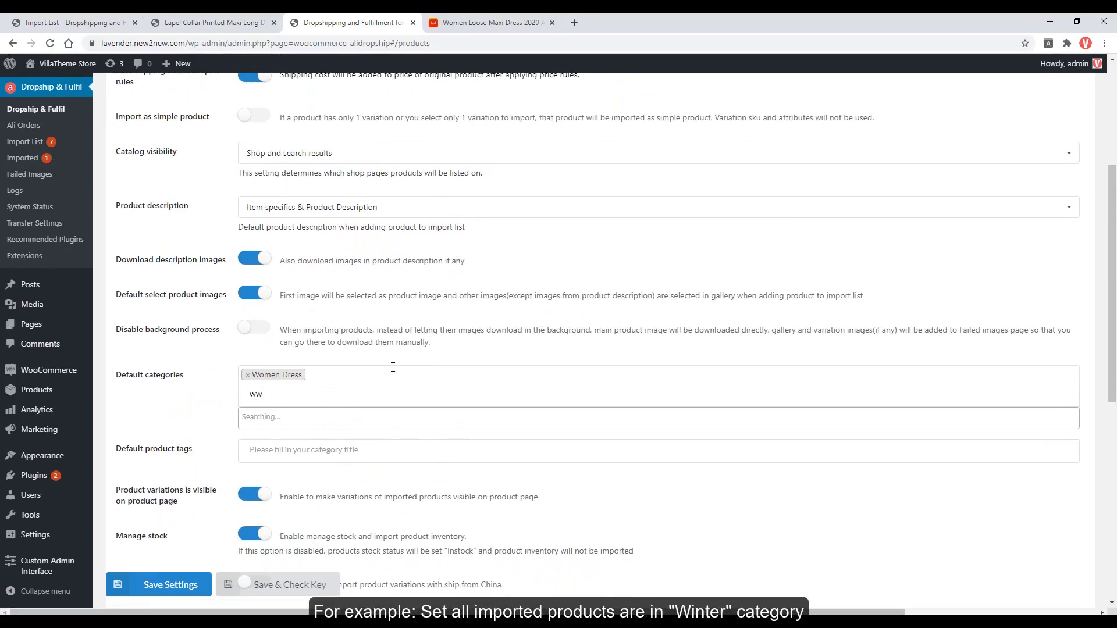
{"action": "key", "text": "BackSpace"}
{"action": "type", "text": "in"}
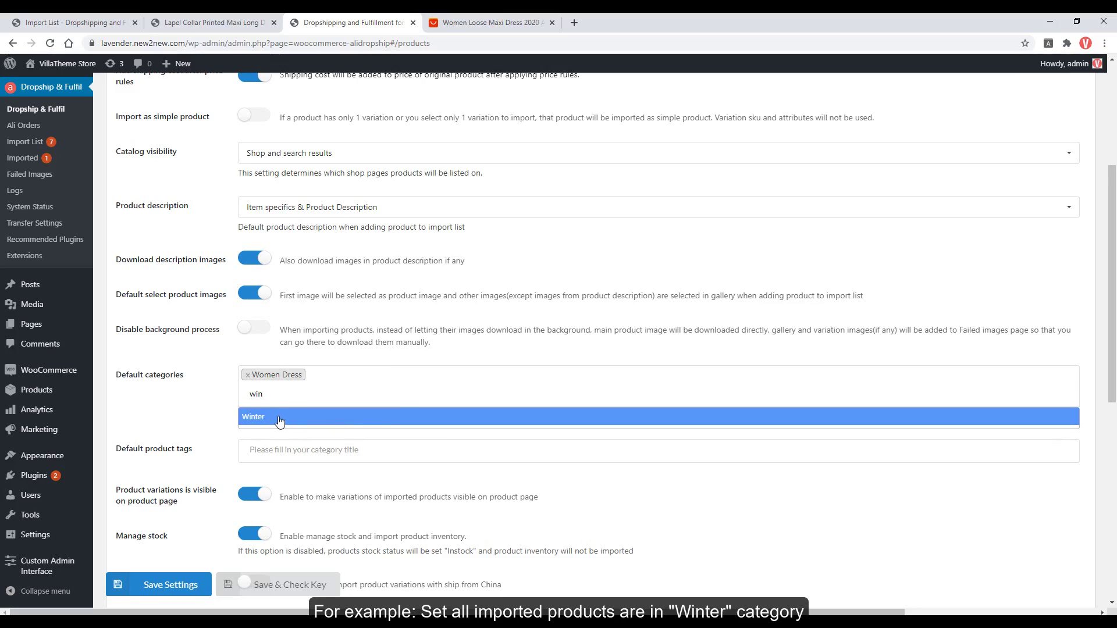
{"action": "left_click", "coordinate": [280, 419]}
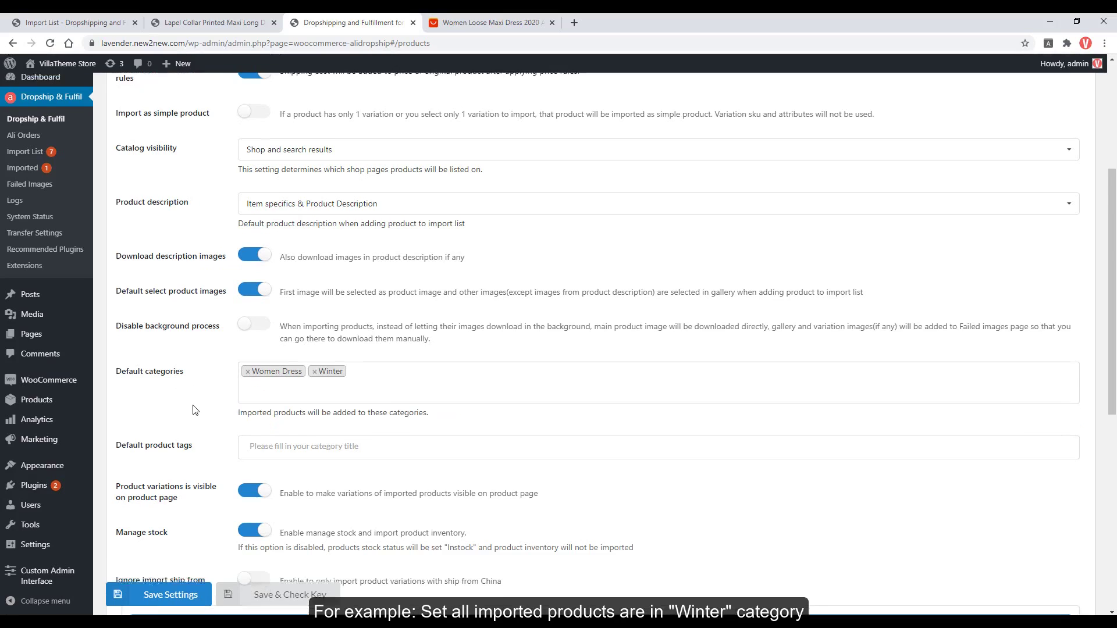
{"action": "scroll", "coordinate": [202, 410], "scroll_direction": "down", "scroll_amount": 3}
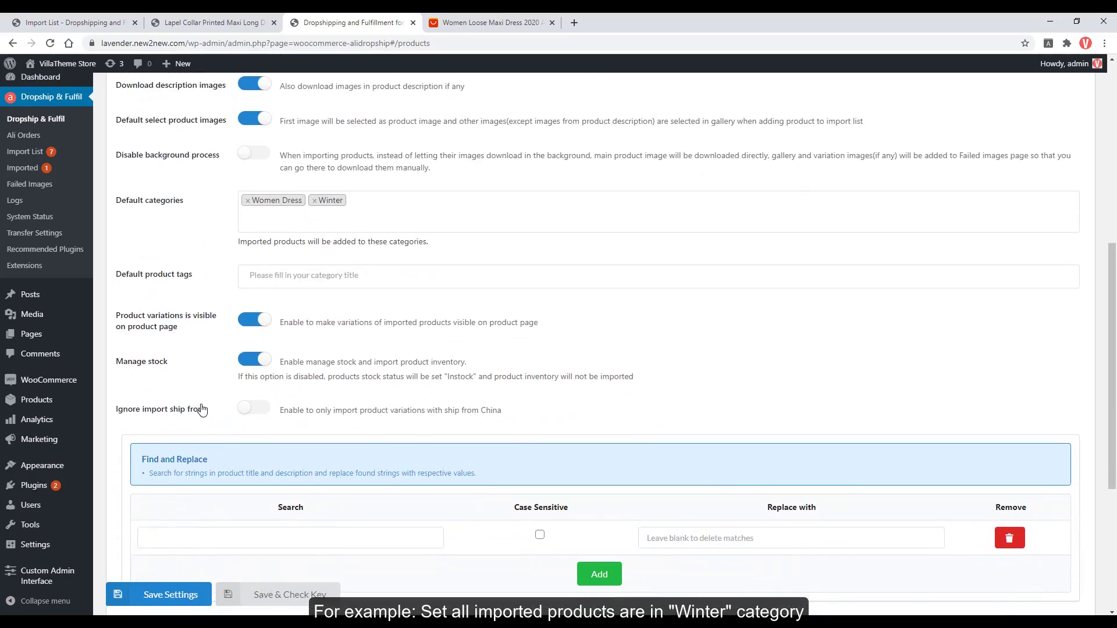
{"action": "left_click", "coordinate": [180, 591]}
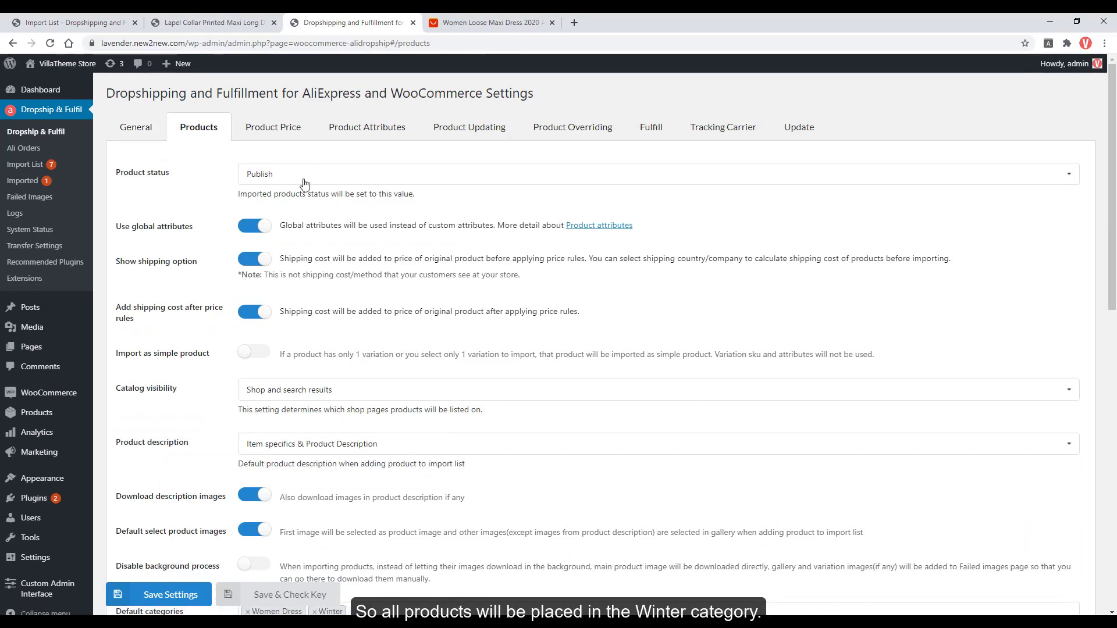
{"action": "key", "text": "ctrl+1"}
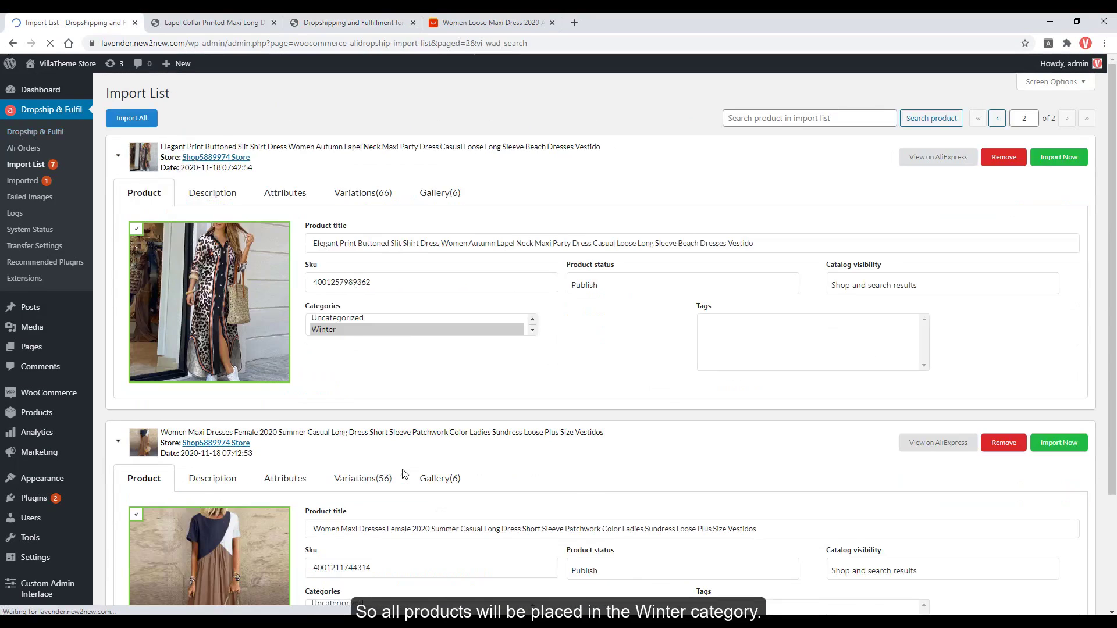
{"action": "scroll", "coordinate": [324, 327], "scroll_direction": "down", "scroll_amount": 5}
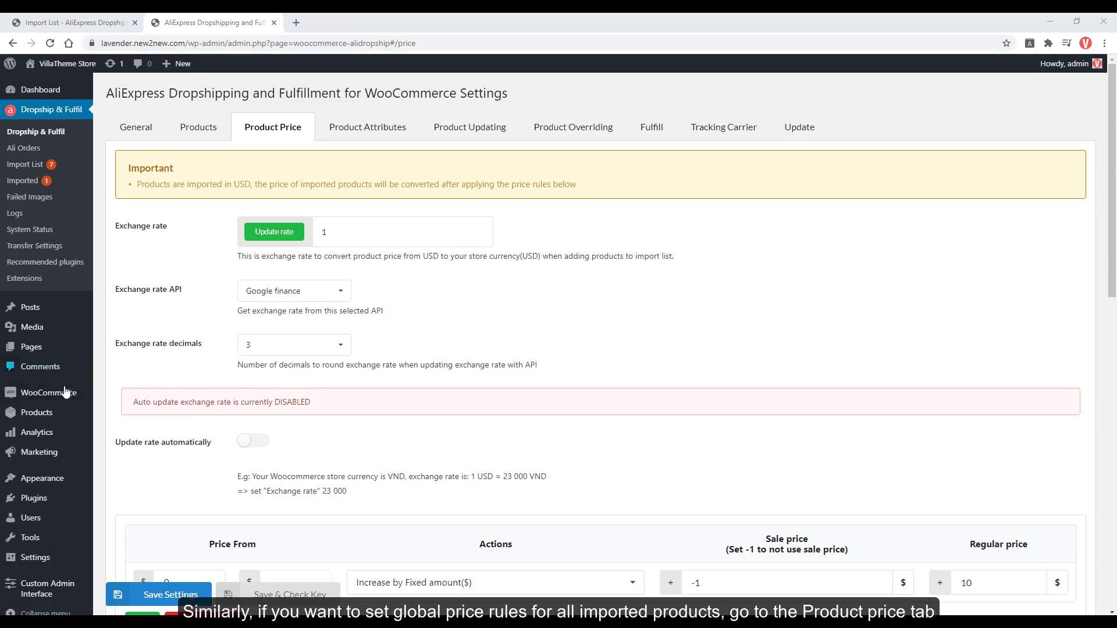
Set the WooCommerce store currency to Euro and save the general settings.
{"action": "mouse_move", "coordinate": [65, 393]}
{"action": "middle_click", "coordinate": [115, 476]}
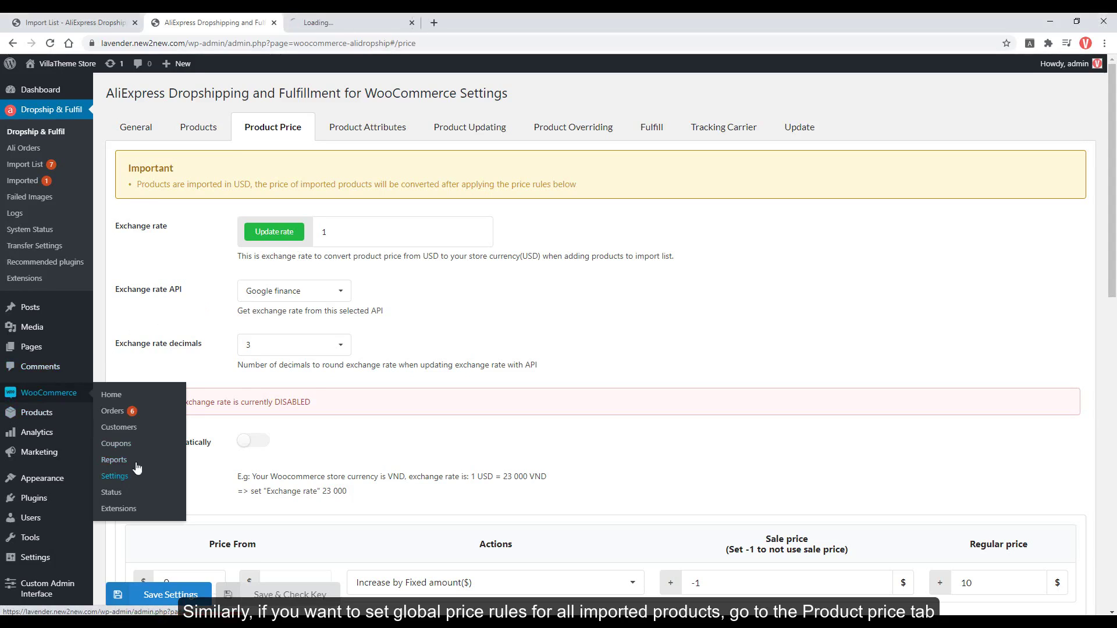
{"action": "left_click", "coordinate": [326, 26]}
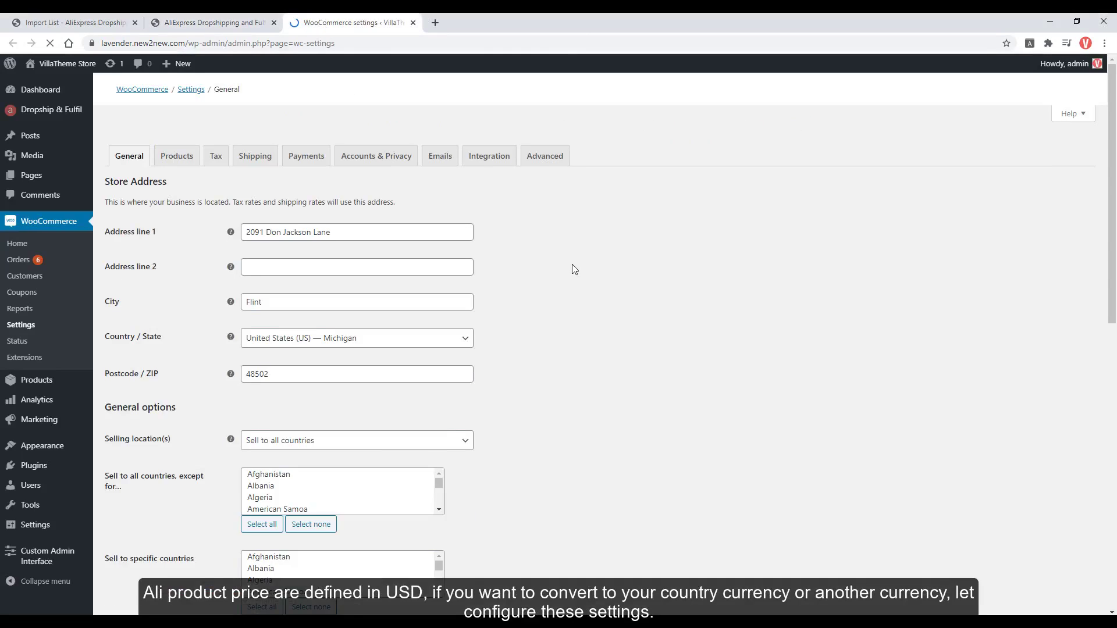
{"action": "scroll", "coordinate": [578, 269], "scroll_direction": "down", "scroll_amount": 6}
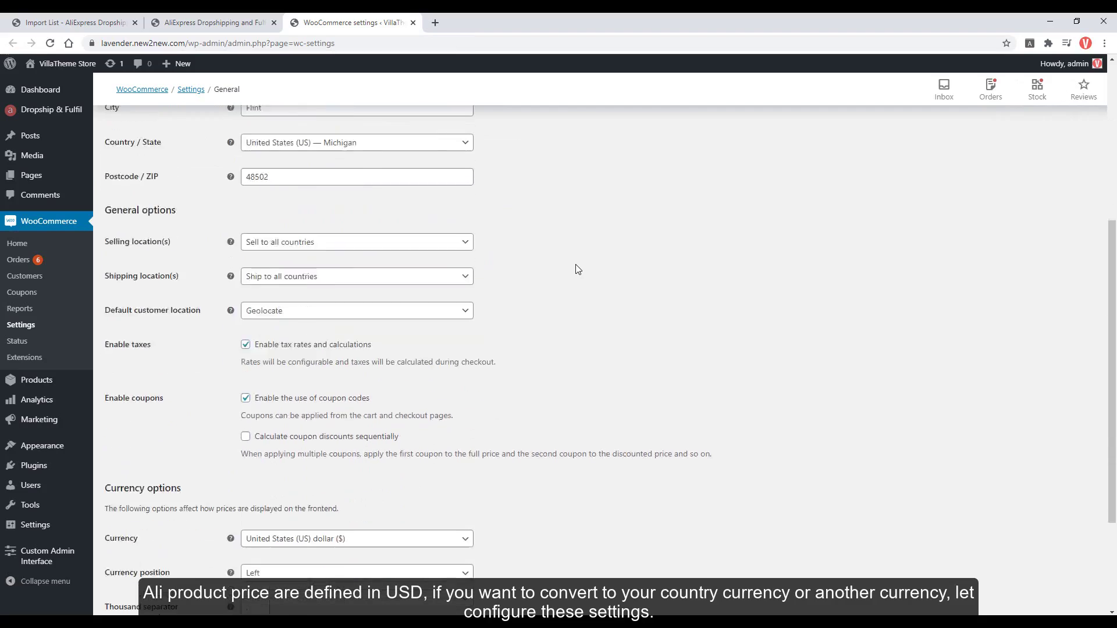
{"action": "left_click", "coordinate": [420, 379]}
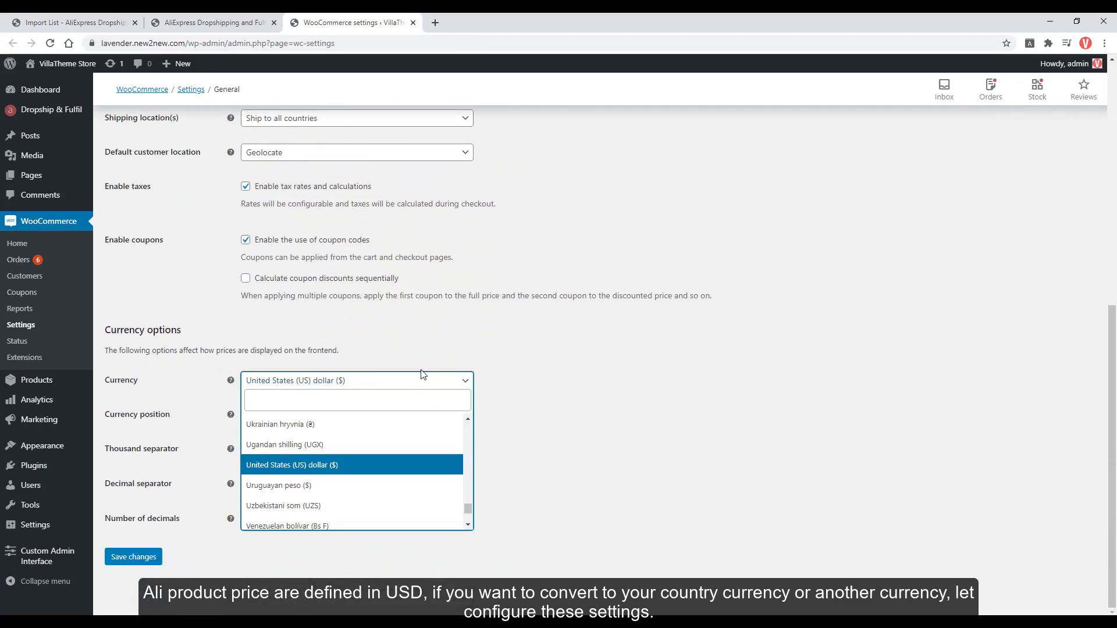
{"action": "type", "text": "ueu"}
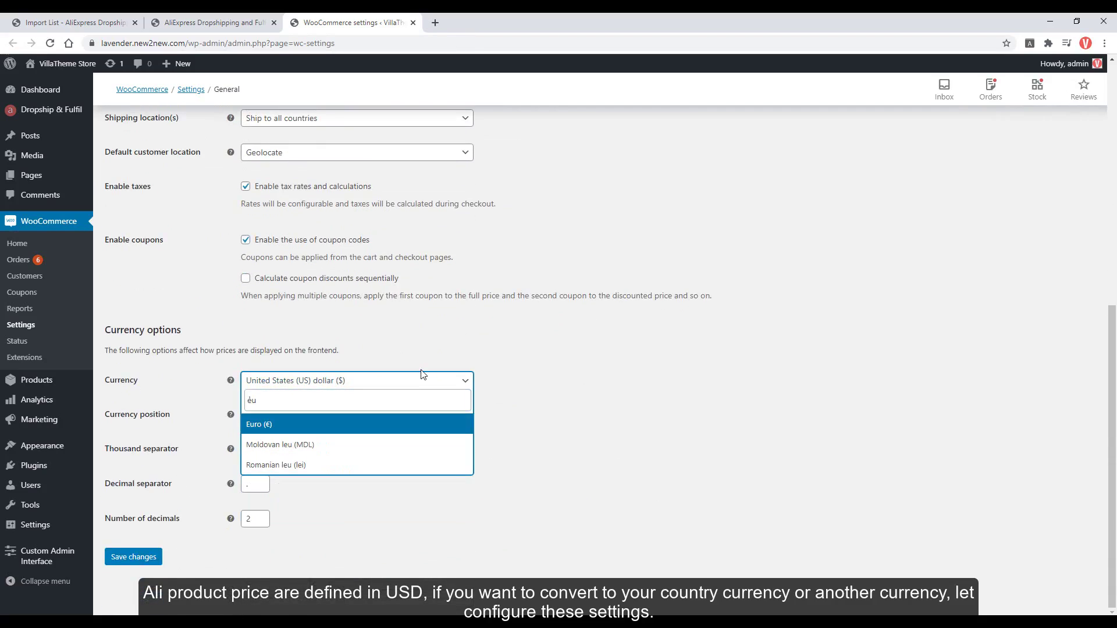
{"action": "type", "text": "r"}
{"action": "left_click", "coordinate": [335, 430]}
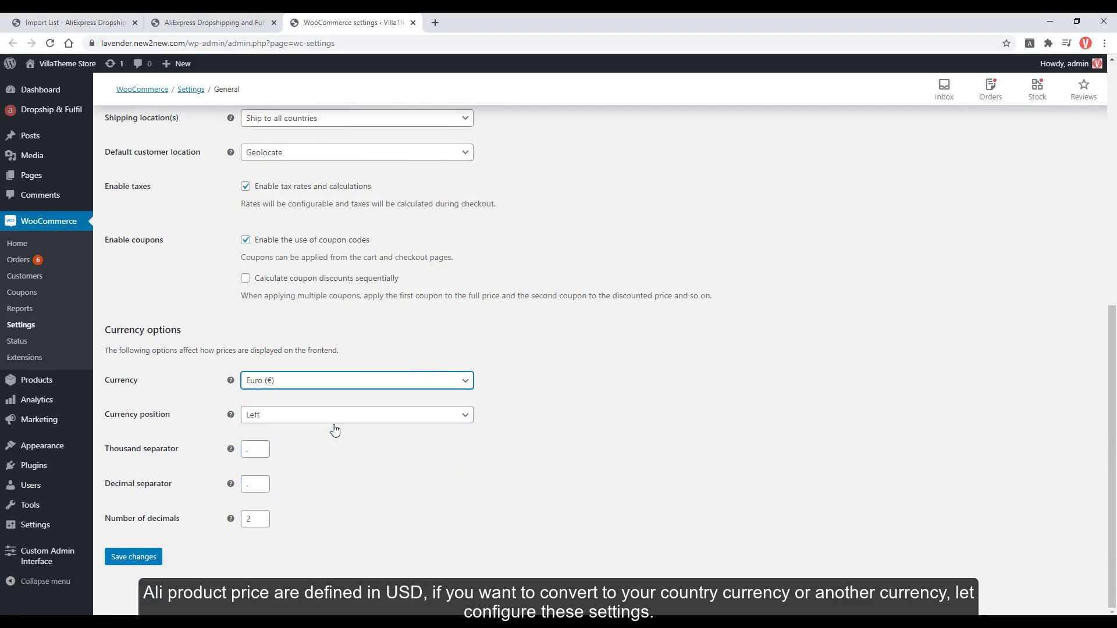
{"action": "left_click", "coordinate": [142, 560]}
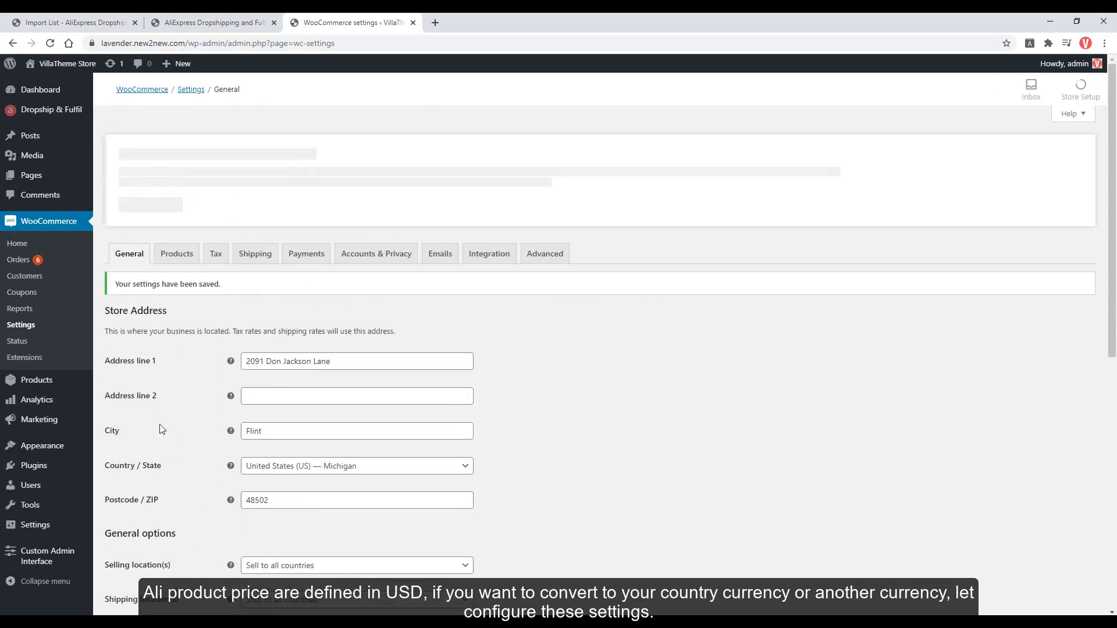
Update the exchange rate to 0.843 and enable automatic daily rate updates.
{"action": "left_click", "coordinate": [261, 22]}
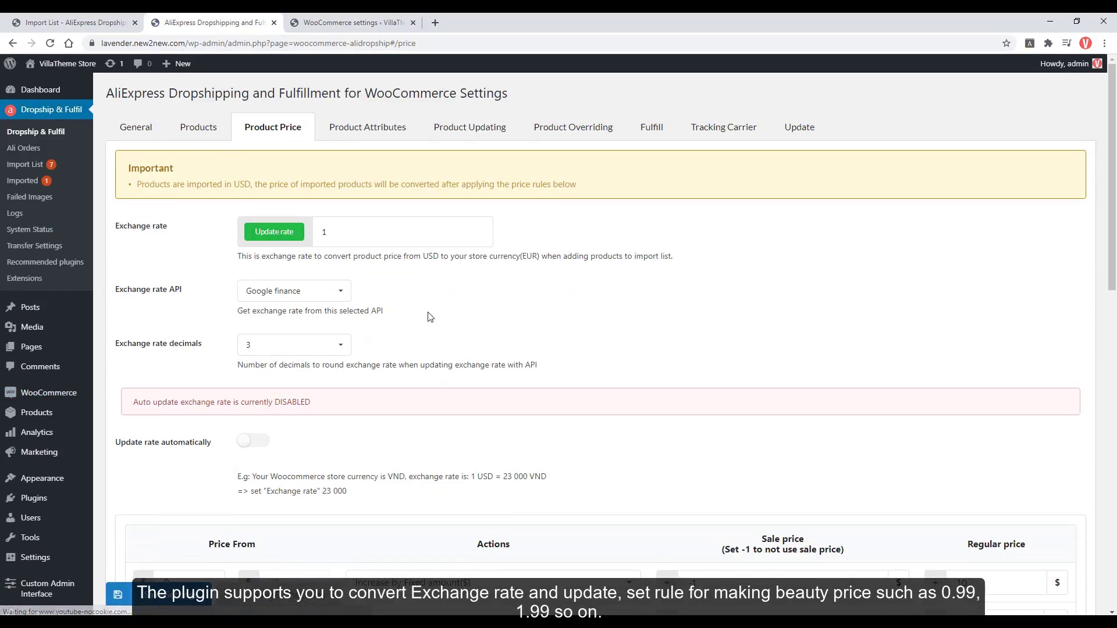
{"action": "left_click", "coordinate": [285, 236]}
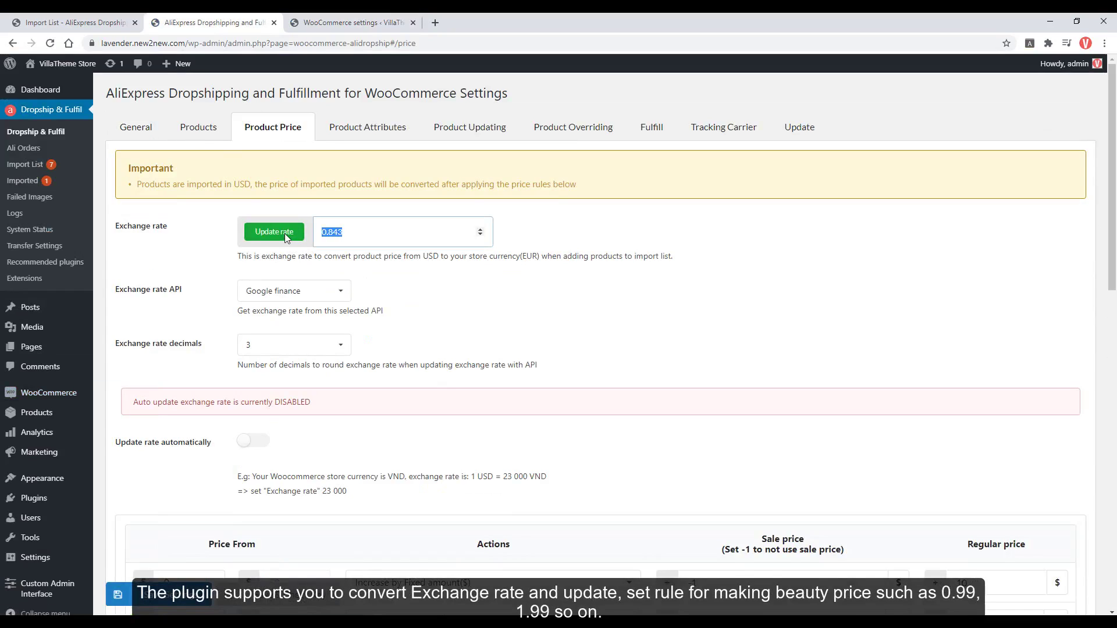
{"action": "left_click", "coordinate": [349, 236]}
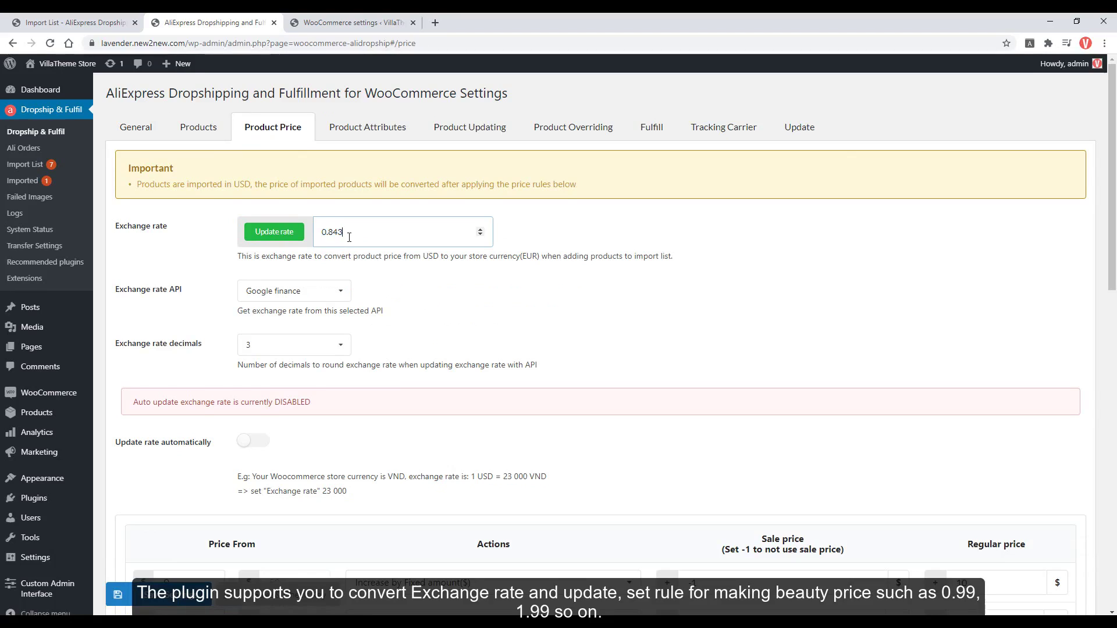
{"action": "left_click", "coordinate": [319, 291]}
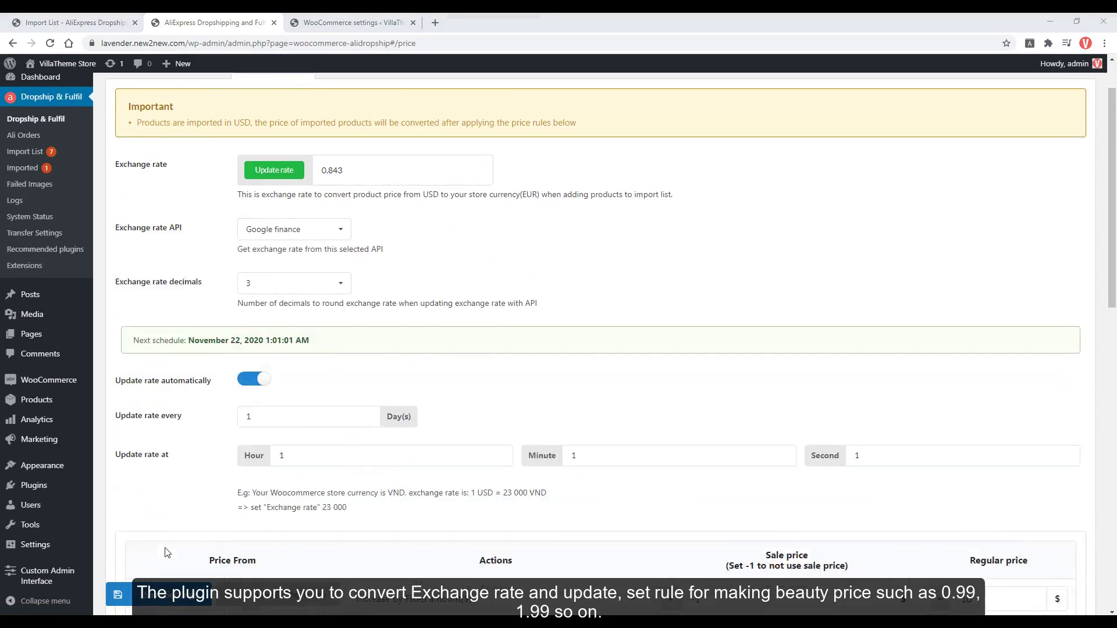
{"action": "scroll", "coordinate": [167, 553], "scroll_direction": "down", "scroll_amount": 4}
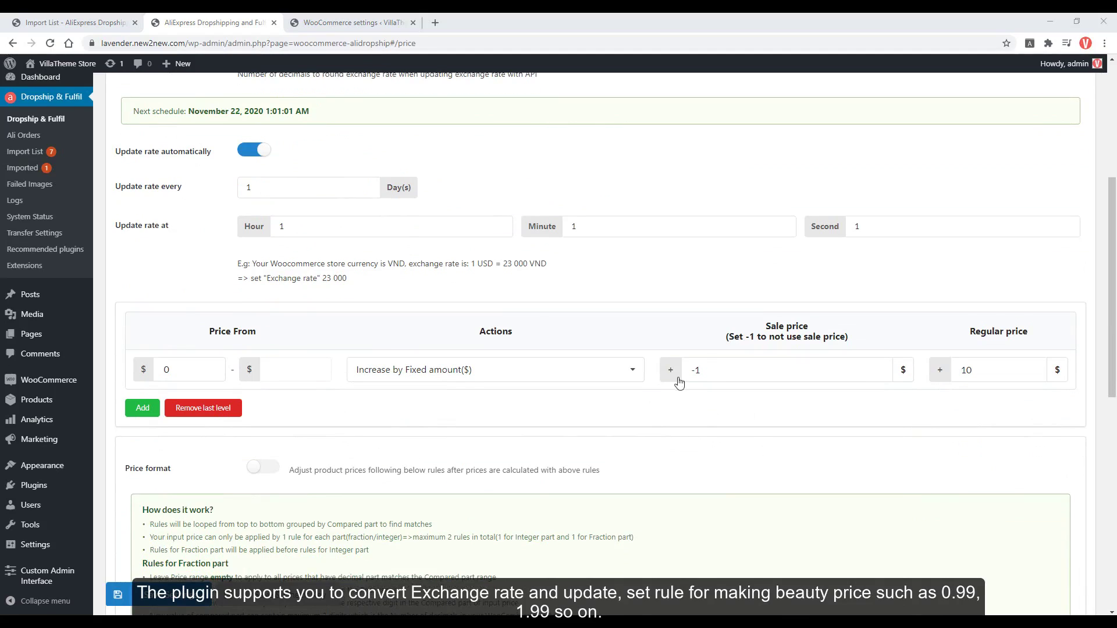
Make the first price rule increase by percentage with regular value 100.
{"action": "left_click_drag", "start_coordinate": [982, 371], "coordinate": [945, 374]}
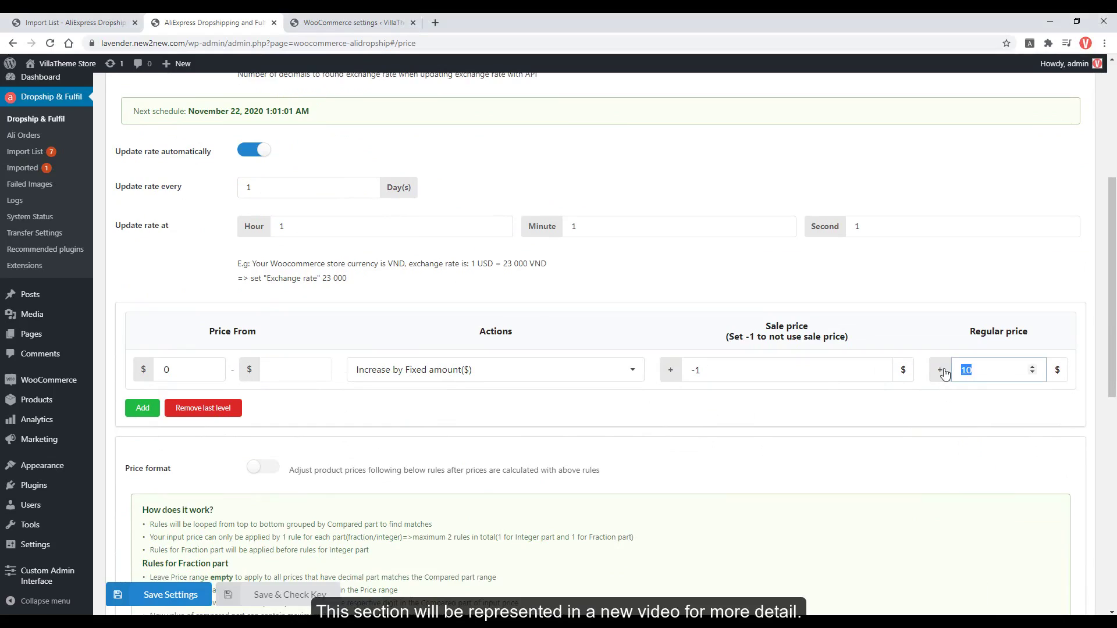
{"action": "left_click", "coordinate": [526, 372]}
{"action": "left_click", "coordinate": [489, 419]}
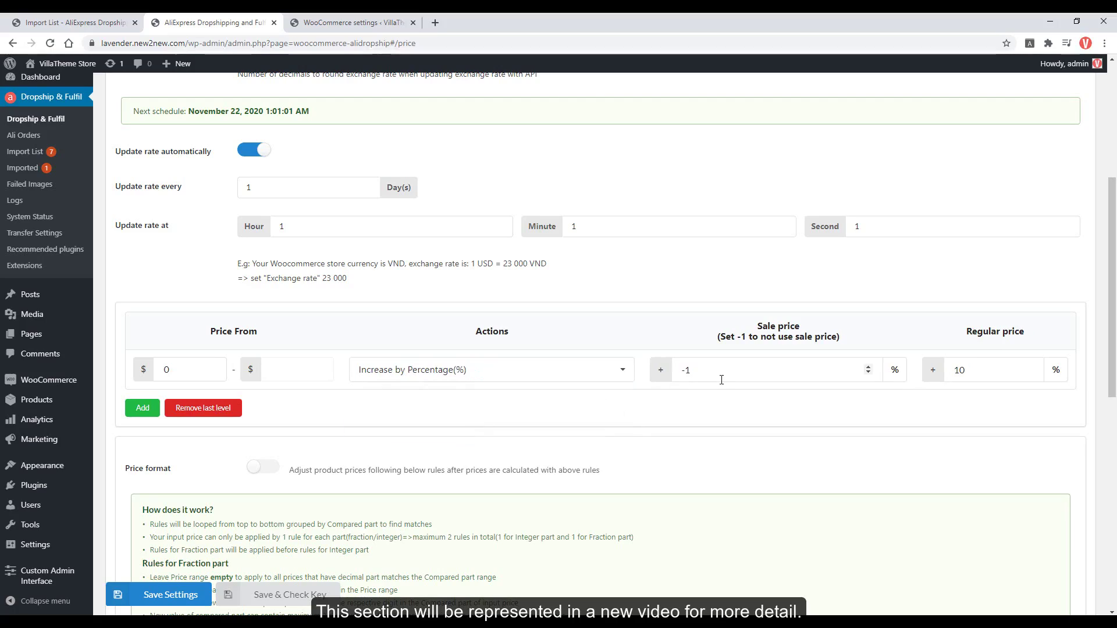
{"action": "left_click", "coordinate": [976, 373]}
Add a second rule level from 50 with sale 10 and regular 200.
{"action": "left_click", "coordinate": [149, 409]}
{"action": "double_click", "coordinate": [189, 411]}
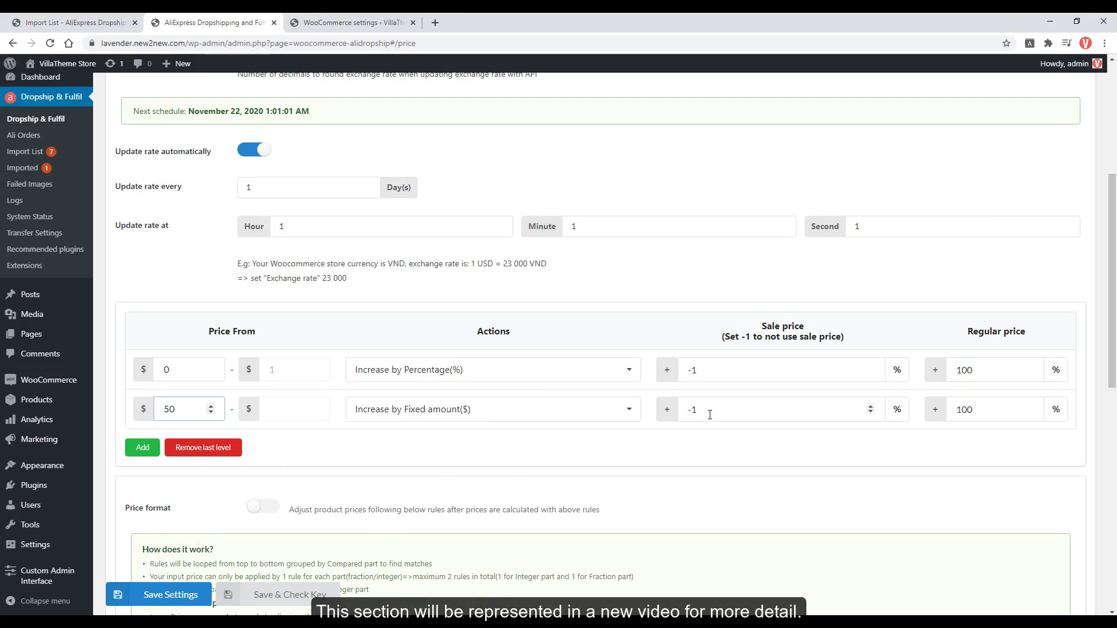
{"action": "double_click", "coordinate": [686, 419]}
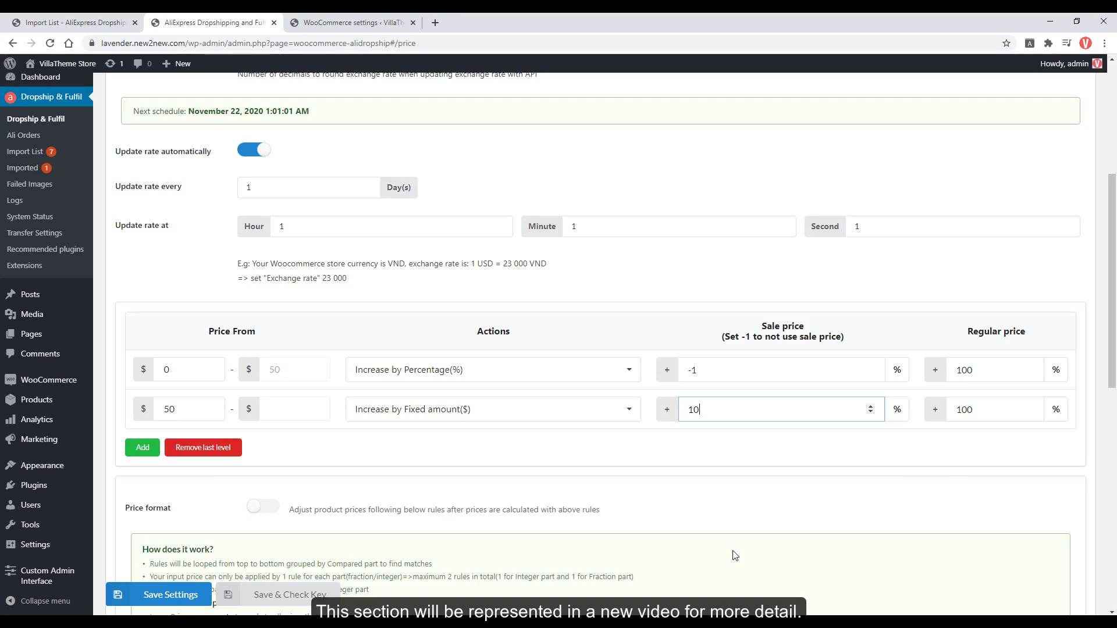
{"action": "key", "text": "Tab"}
{"action": "type", "text": "20"}
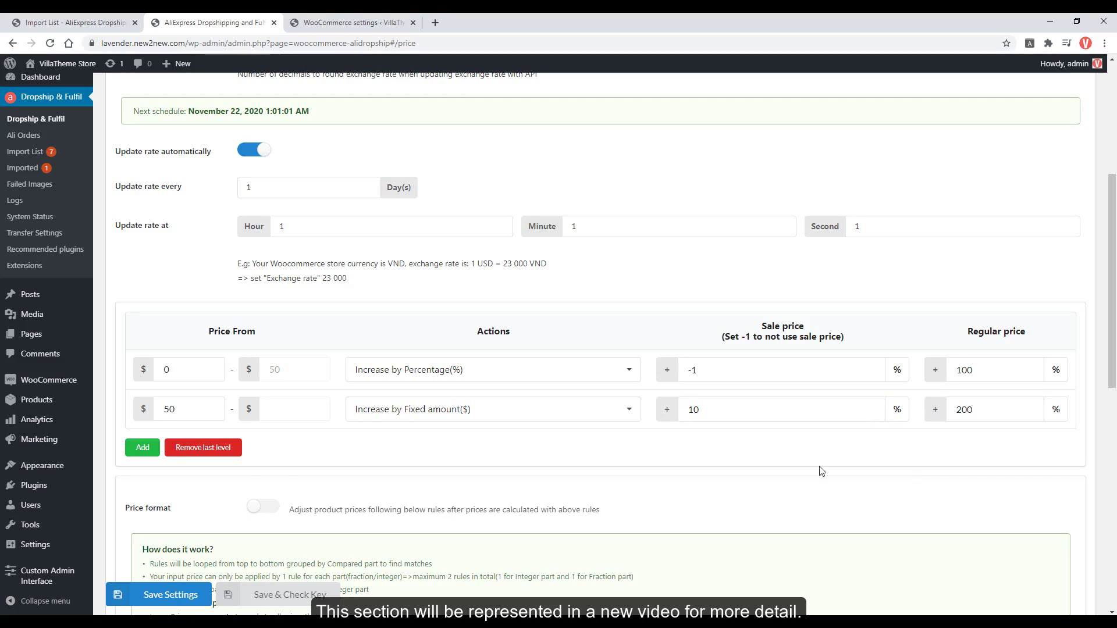
Remove the extra third rule level and save the price rules.
{"action": "left_click", "coordinate": [145, 448]}
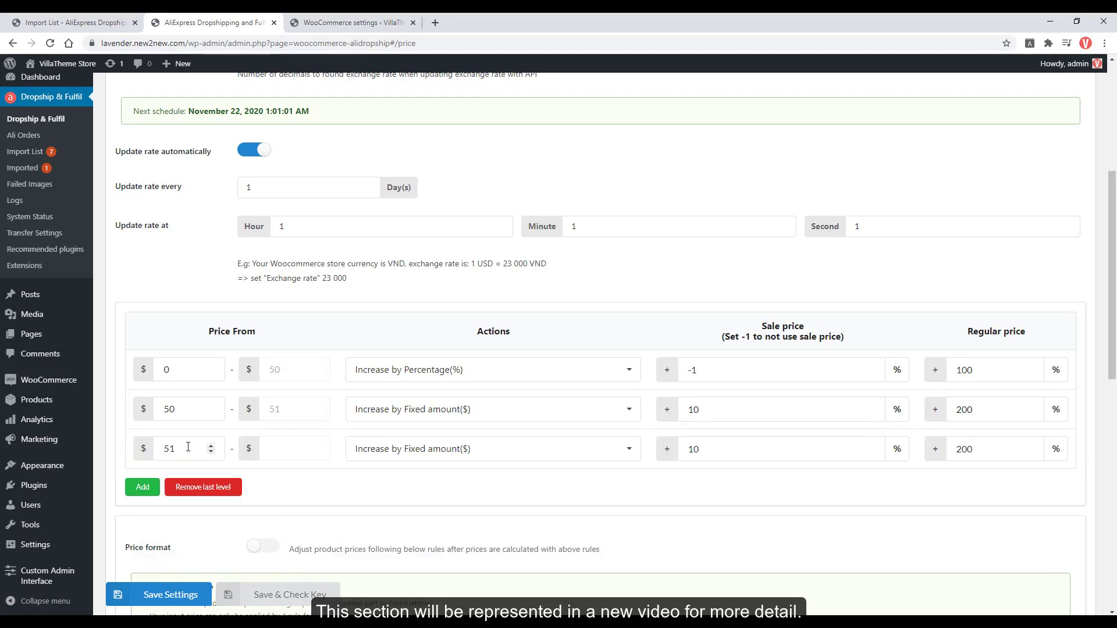
{"action": "left_click", "coordinate": [232, 489]}
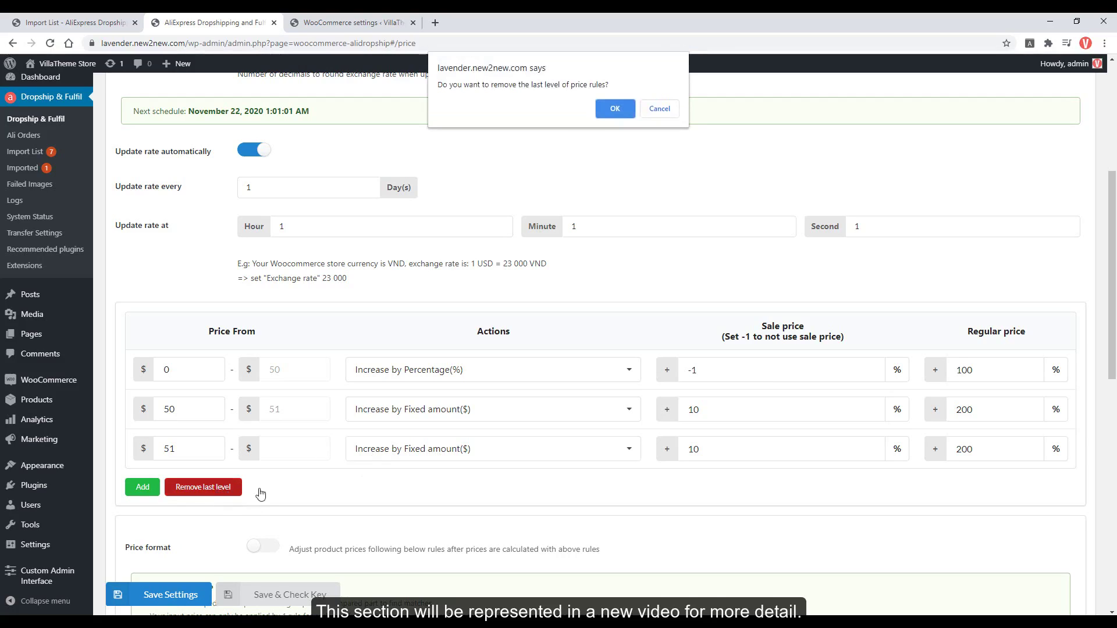
{"action": "left_click", "coordinate": [614, 109]}
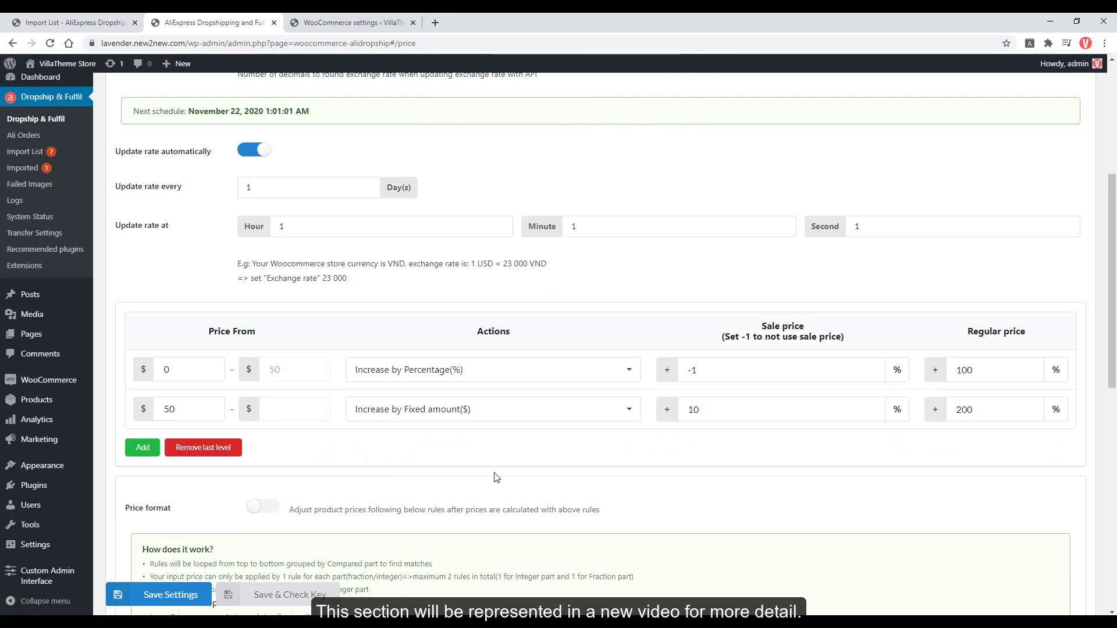
{"action": "scroll", "coordinate": [496, 477], "scroll_direction": "down", "scroll_amount": 6}
{"action": "scroll", "coordinate": [496, 477], "scroll_direction": "down", "scroll_amount": 2}
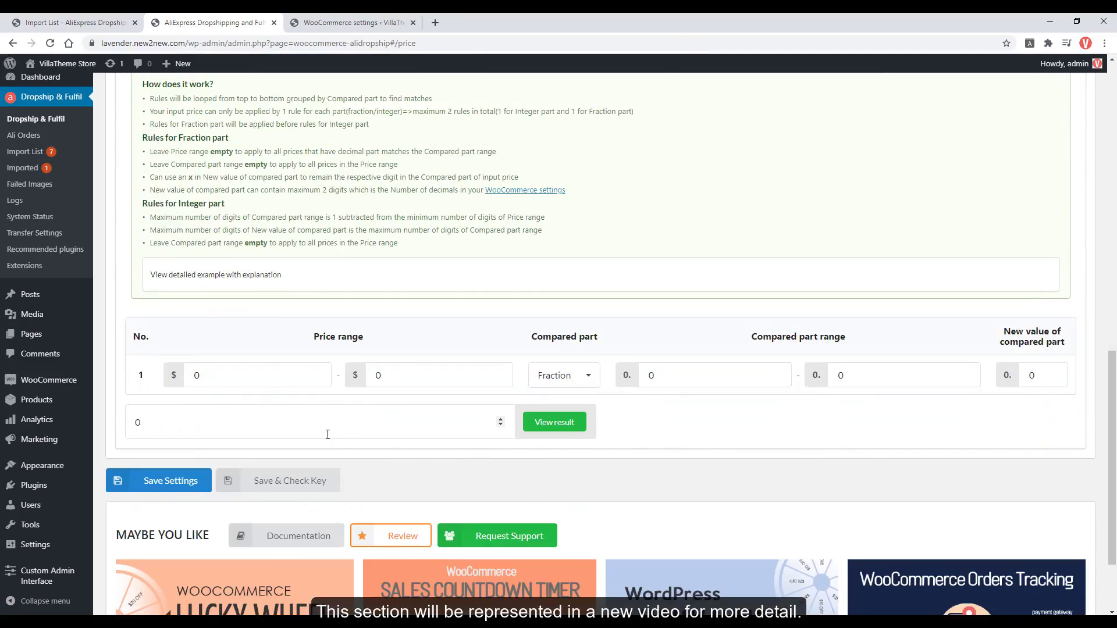
{"action": "left_click", "coordinate": [167, 483]}
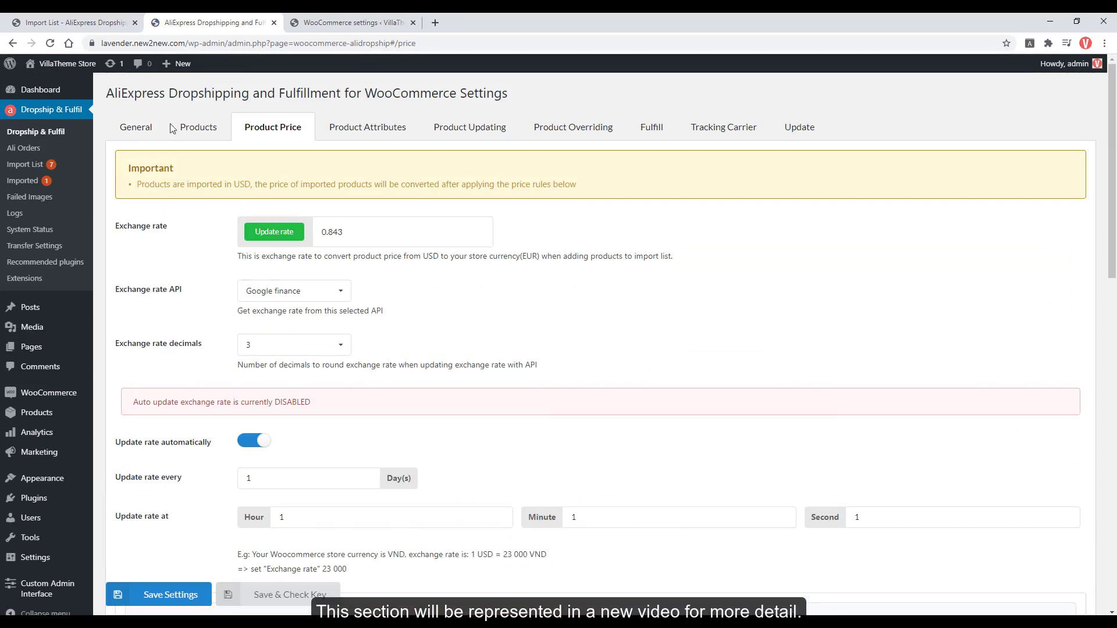
Reload the Import List and show the turtleneck dress's 104 variations costing €12.67.
{"action": "left_click", "coordinate": [73, 22]}
{"action": "key", "text": "F5"}
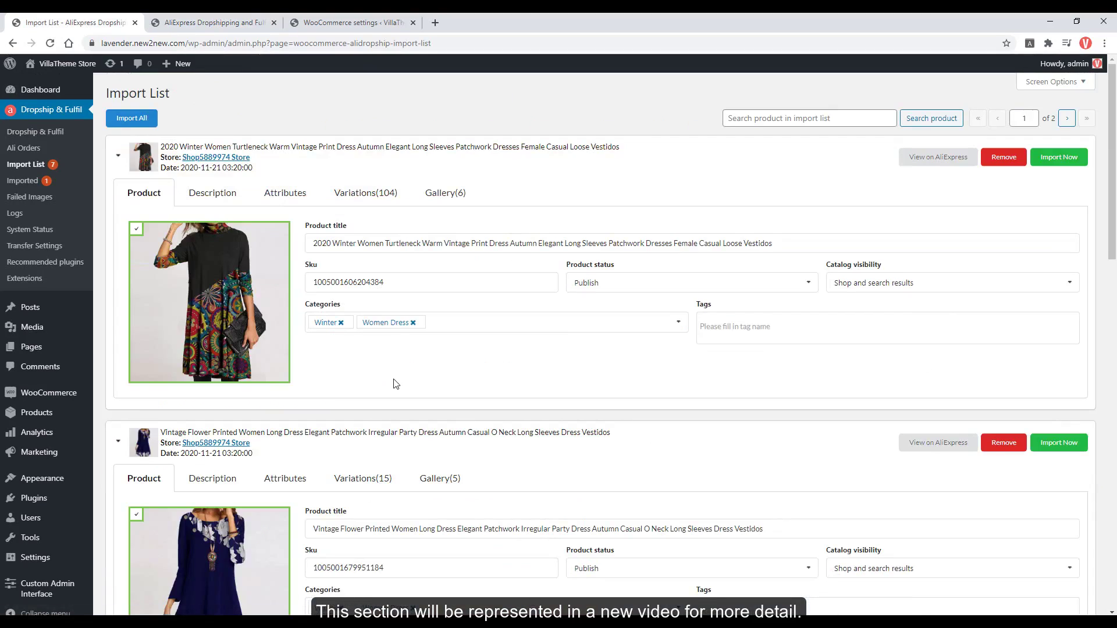
{"action": "left_click", "coordinate": [373, 193]}
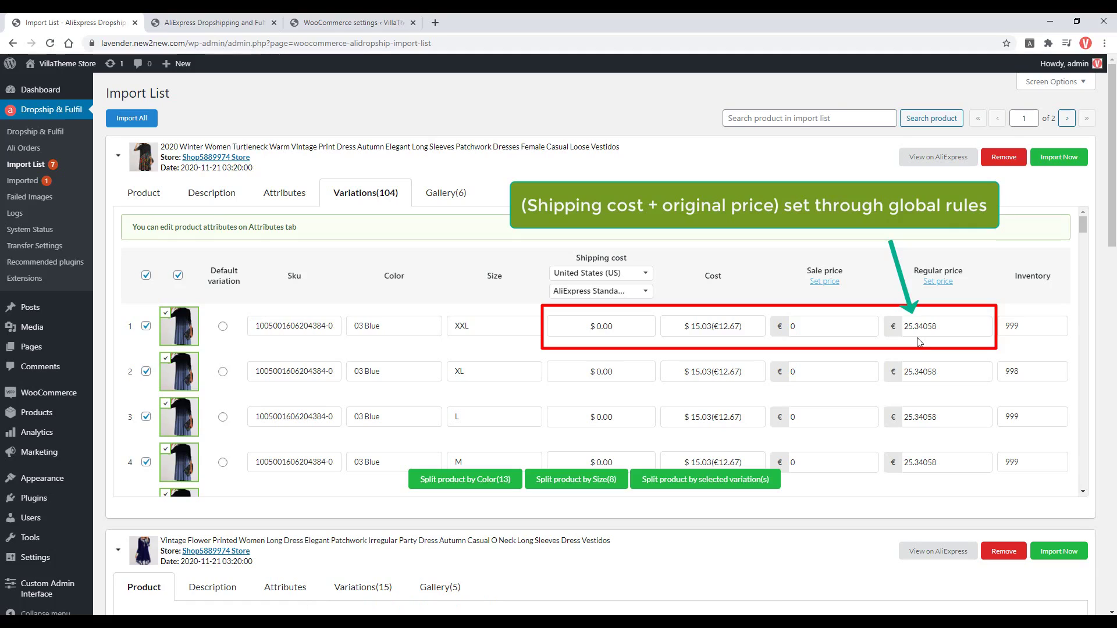
Verify on the original AliExpress listing that Blue, size XXL costs US $15.03.
{"action": "left_click", "coordinate": [938, 157]}
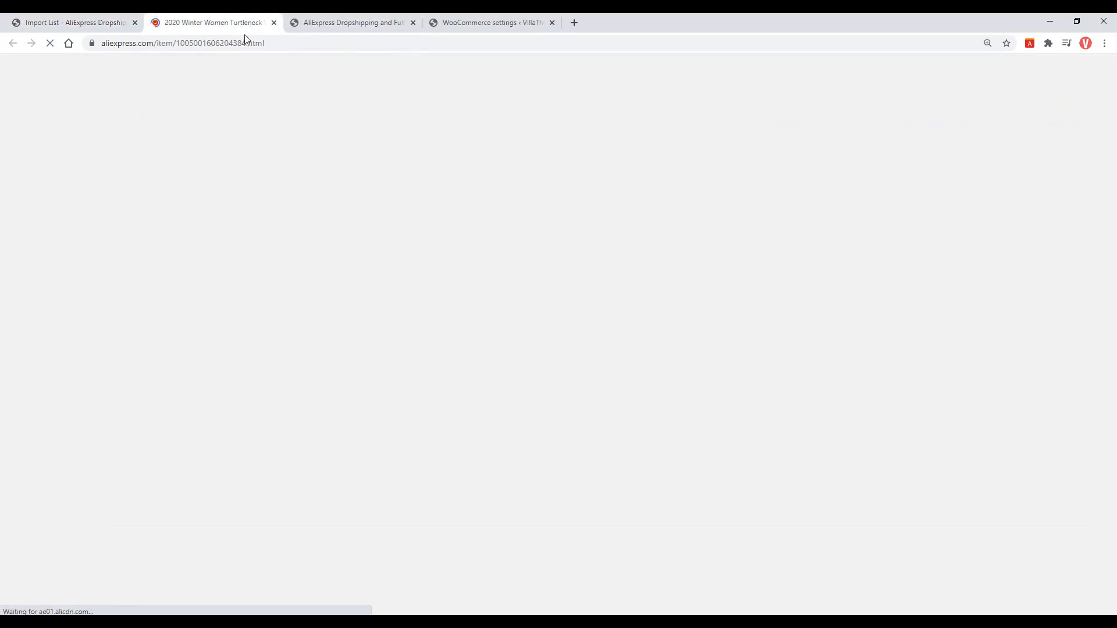
{"action": "key", "text": "ctrl+shift+Tab"}
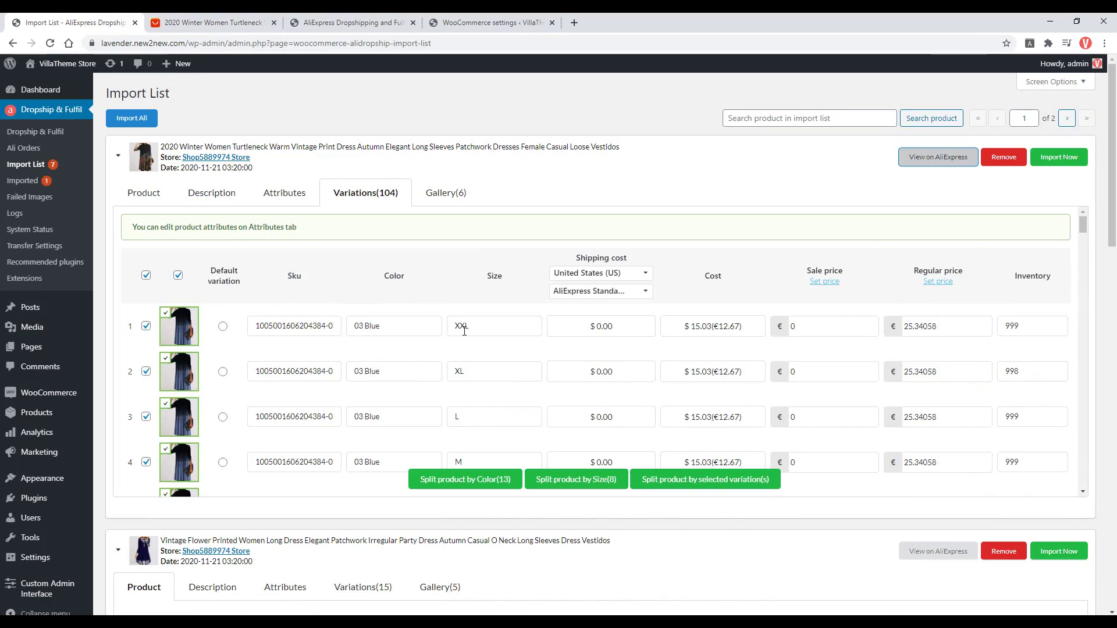
{"action": "key", "text": "ctrl+Tab"}
{"action": "scroll", "coordinate": [607, 381], "scroll_direction": "down", "scroll_amount": 2}
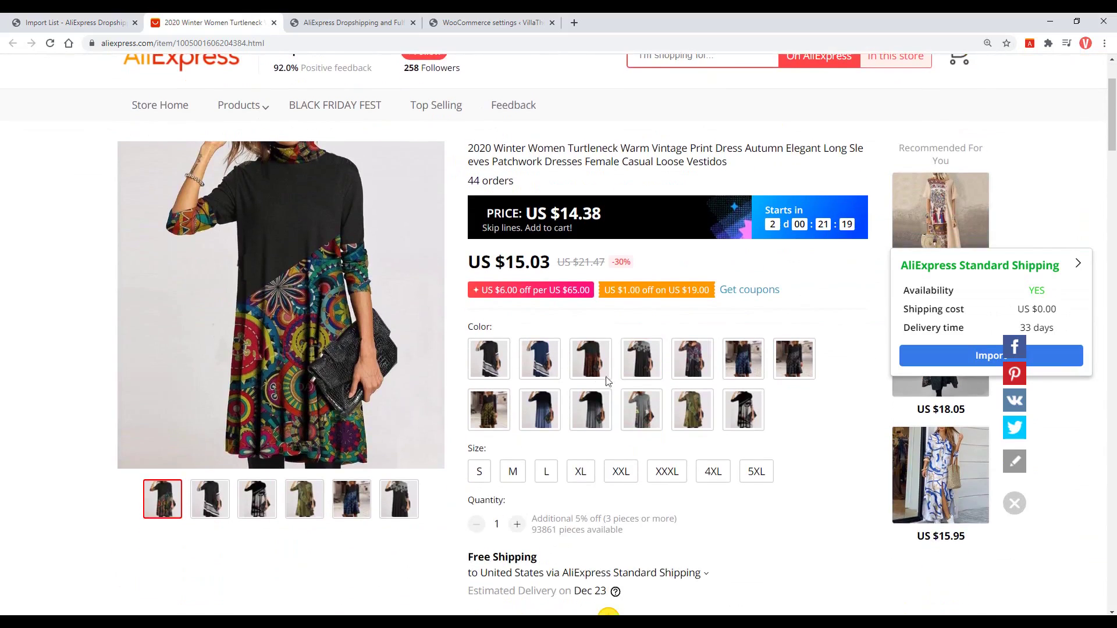
{"action": "left_click", "coordinate": [550, 369]}
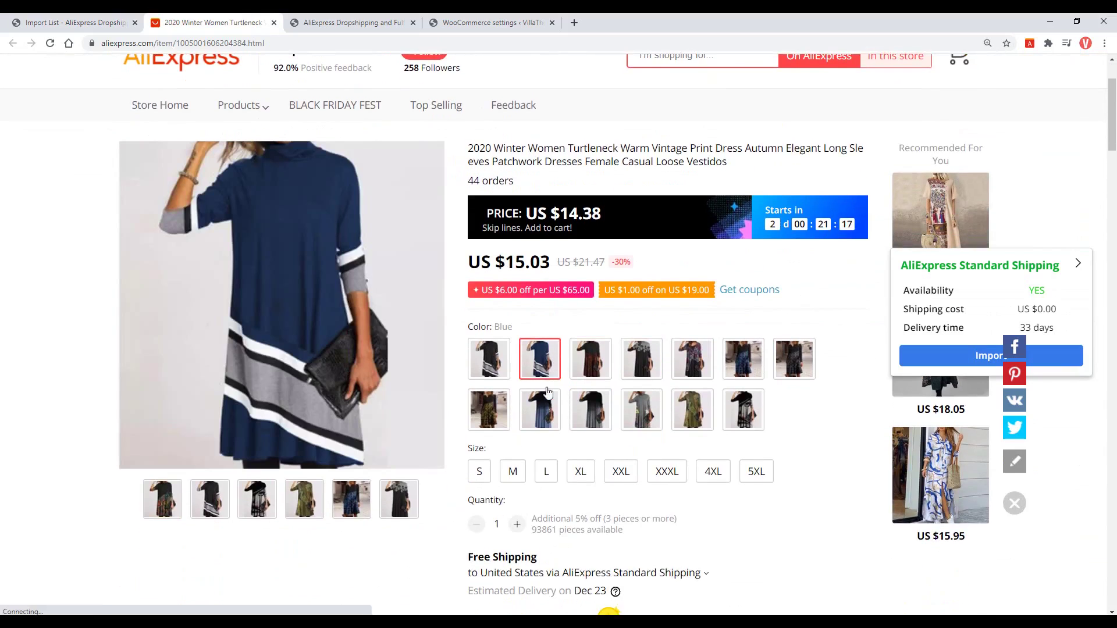
{"action": "left_click", "coordinate": [621, 476]}
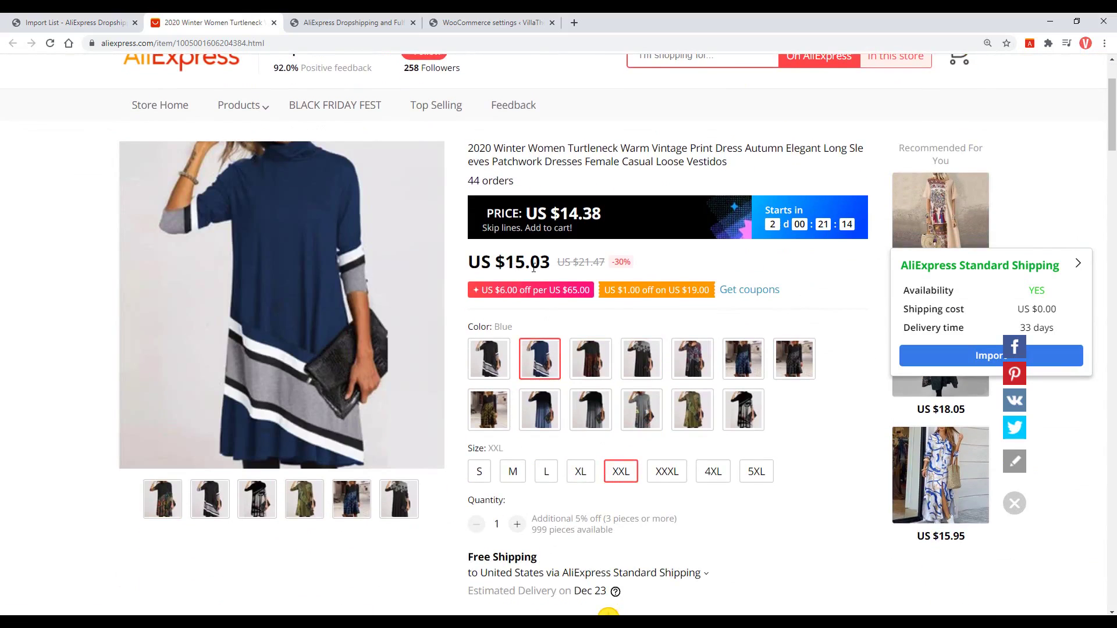
{"action": "key", "text": "ctrl+shift+Tab"}
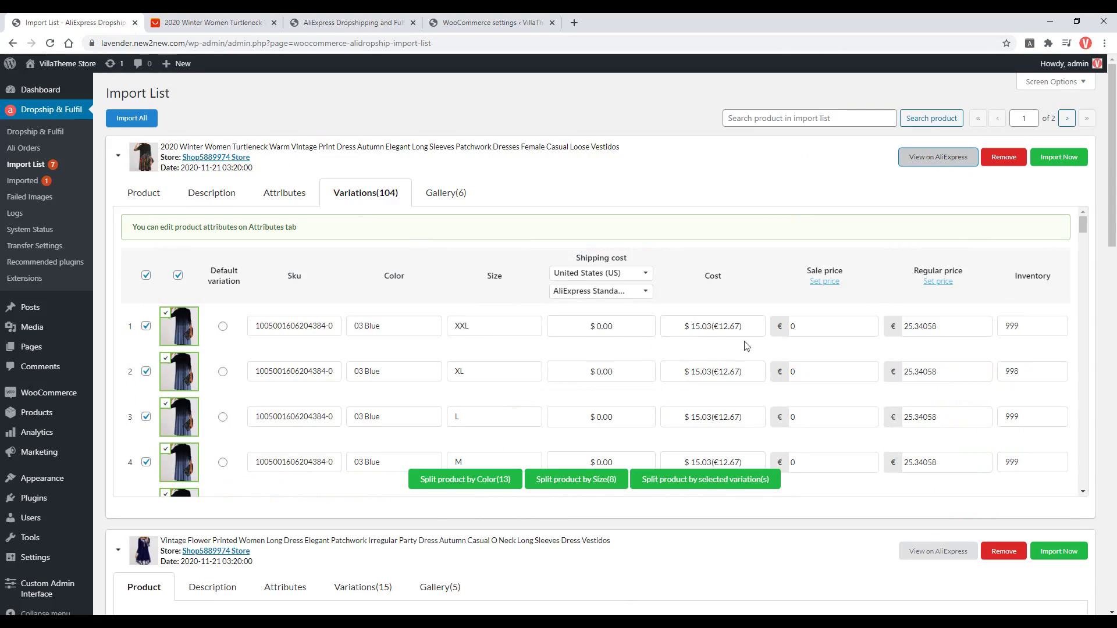
Switch the dress to AliExpress Premium shipping and exclude the sixth gallery image.
{"action": "left_click", "coordinate": [602, 273]}
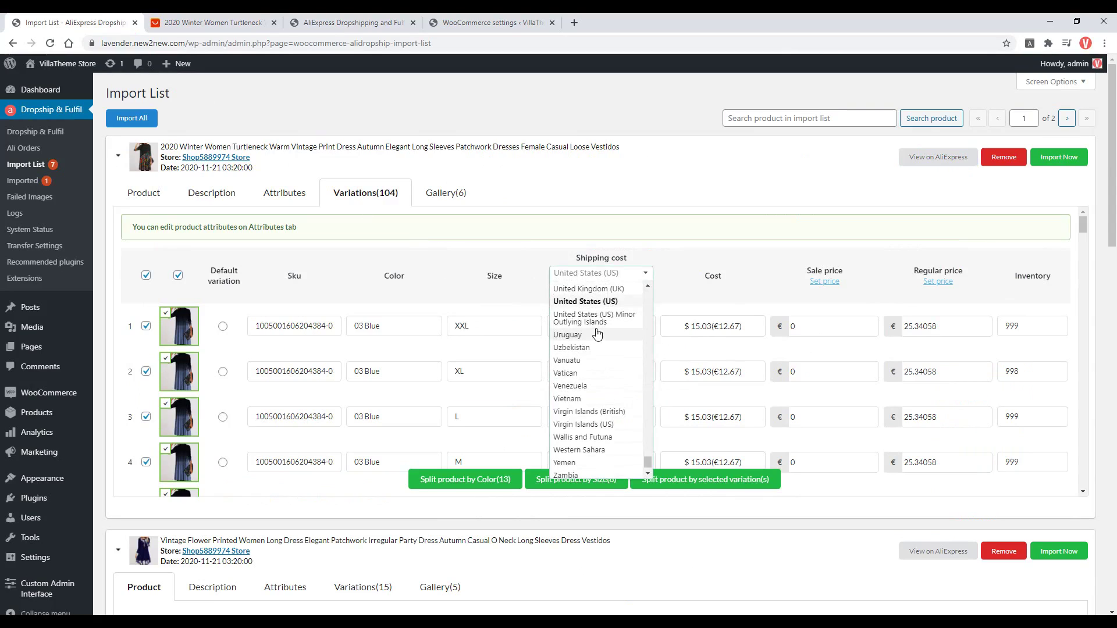
{"action": "left_click", "coordinate": [600, 326]}
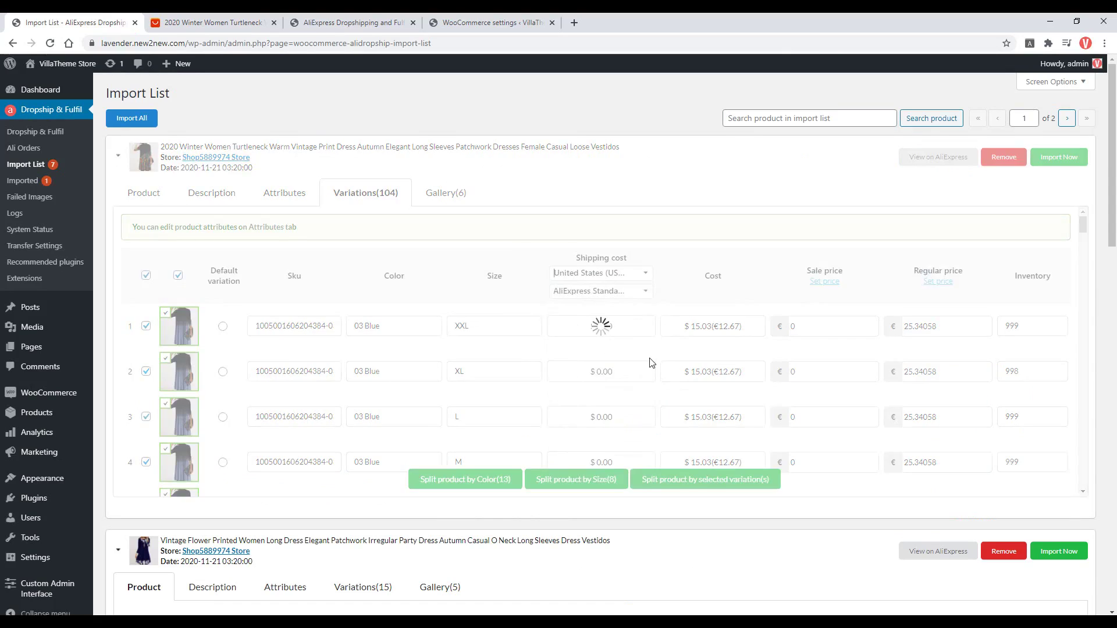
{"action": "left_click", "coordinate": [620, 291]}
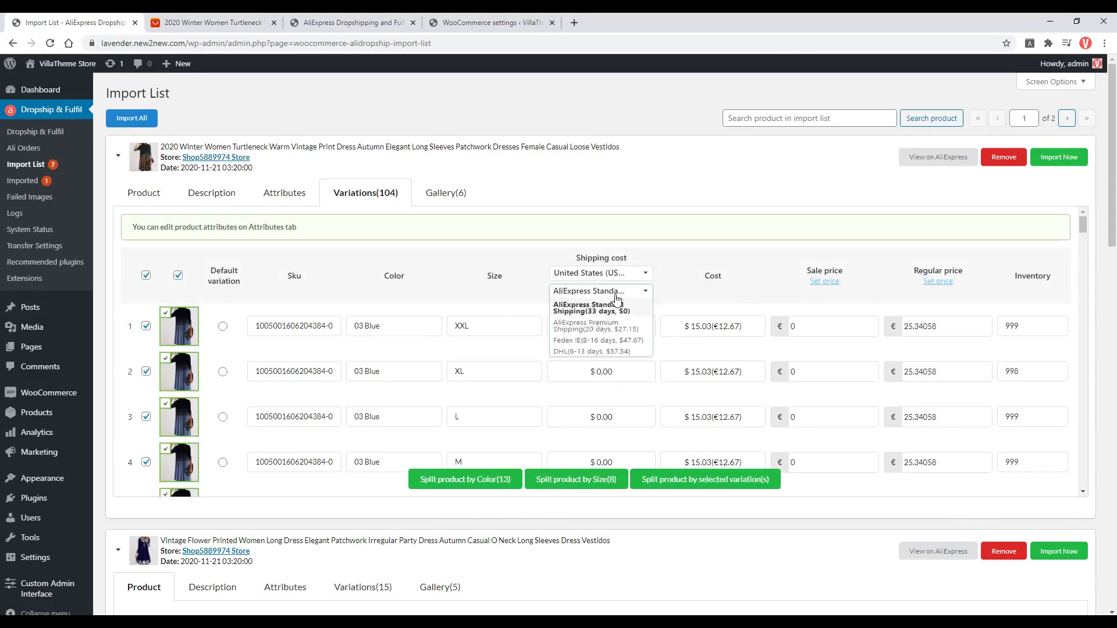
{"action": "left_click", "coordinate": [605, 327]}
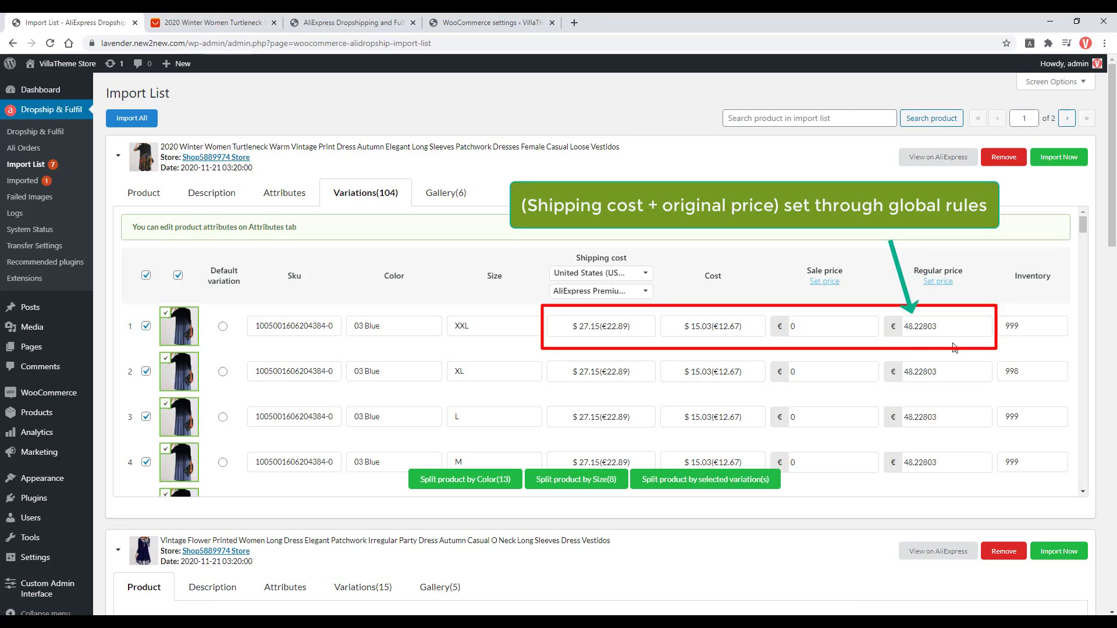
{"action": "left_click", "coordinate": [440, 198]}
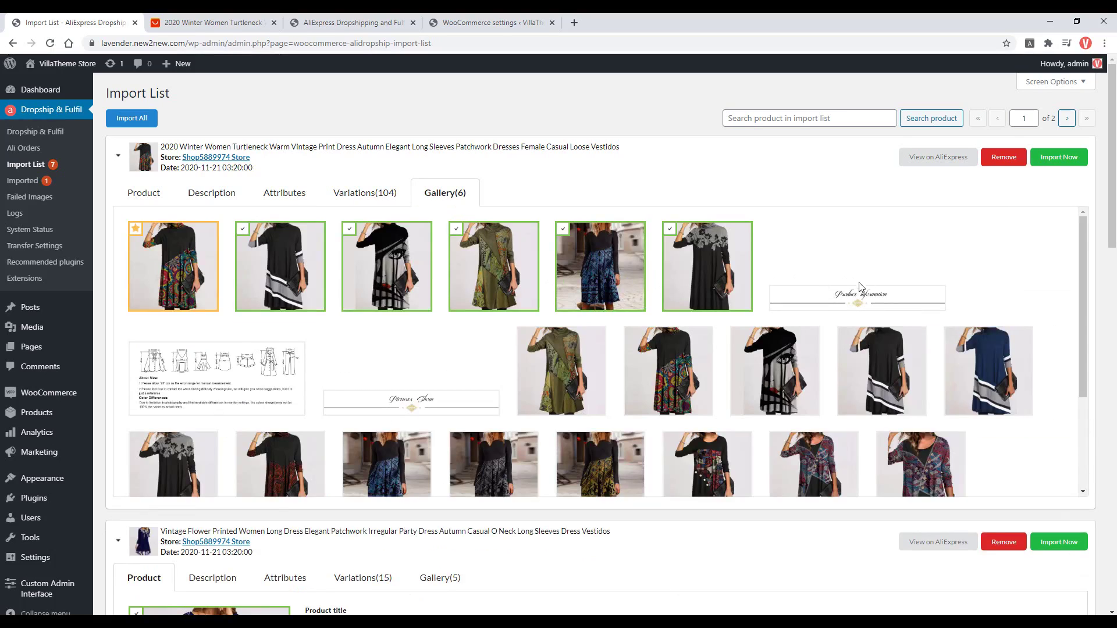
{"action": "left_click", "coordinate": [670, 230]}
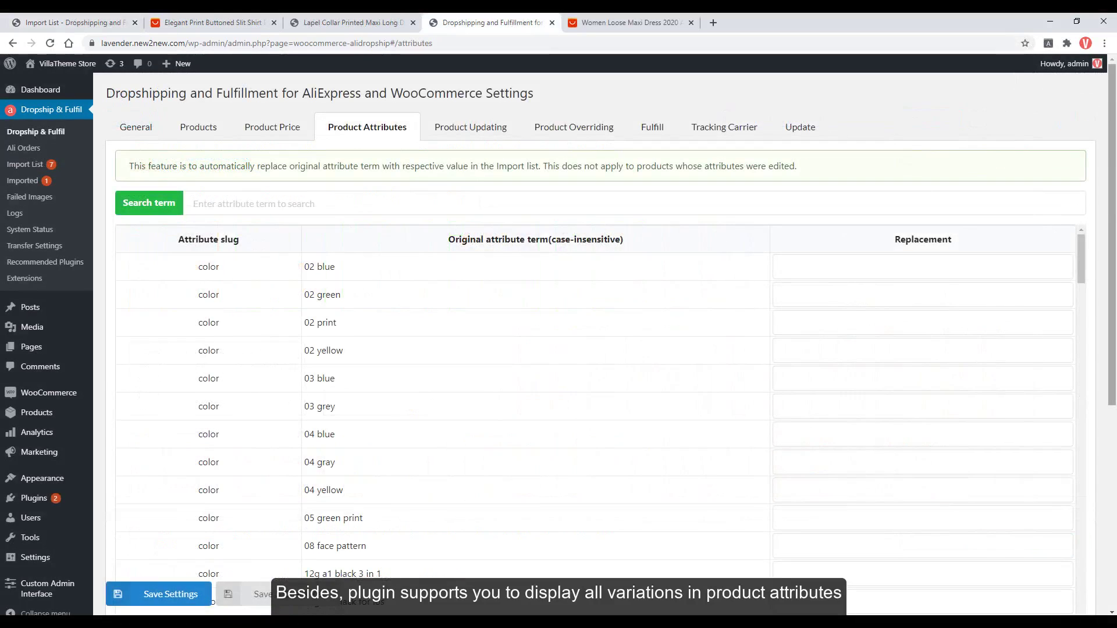
Enter 'your variation term you want' as replacement for colour term 12g a1 black 3 in 1.
{"action": "left_click_drag", "start_coordinate": [1113, 203], "coordinate": [1116, 228]}
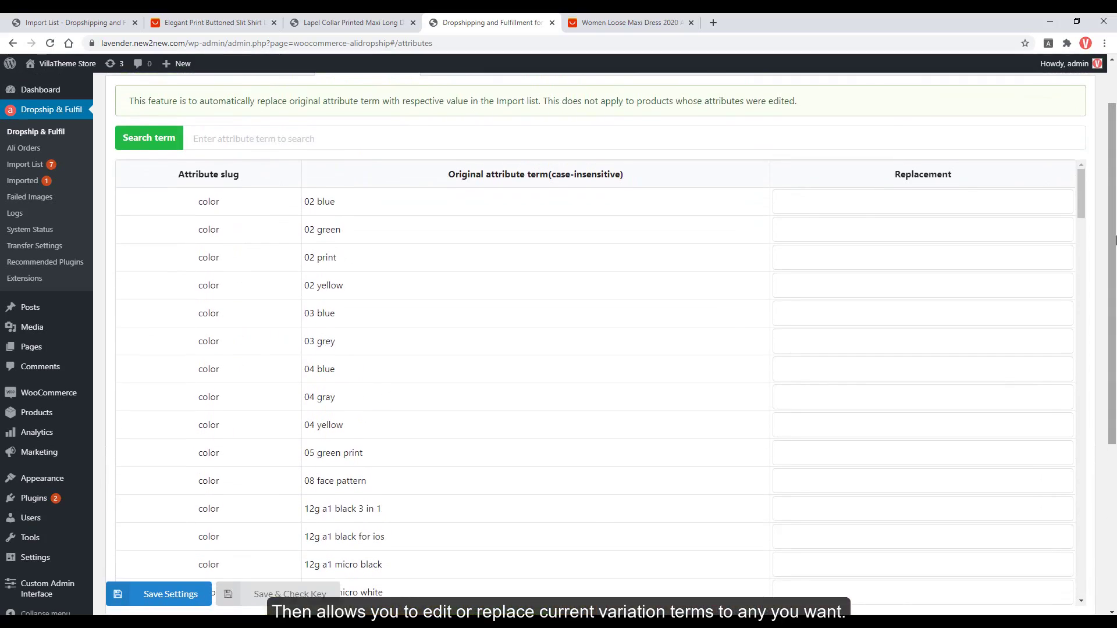
{"action": "left_click", "coordinate": [811, 207]}
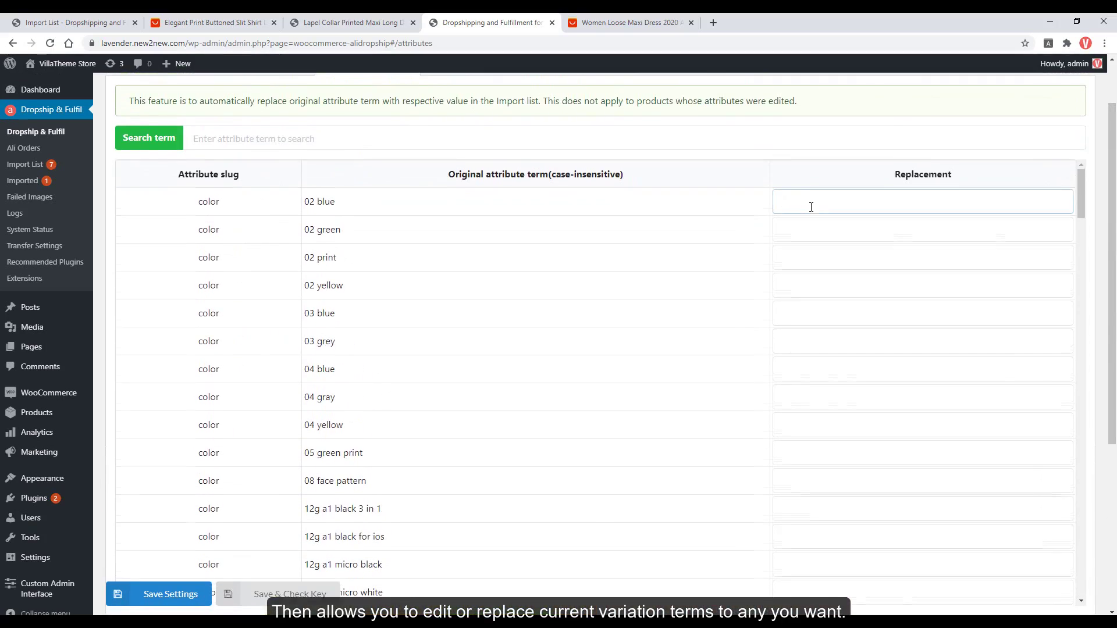
{"action": "scroll", "coordinate": [808, 262], "scroll_direction": "down", "scroll_amount": 3}
{"action": "left_click", "coordinate": [800, 337]}
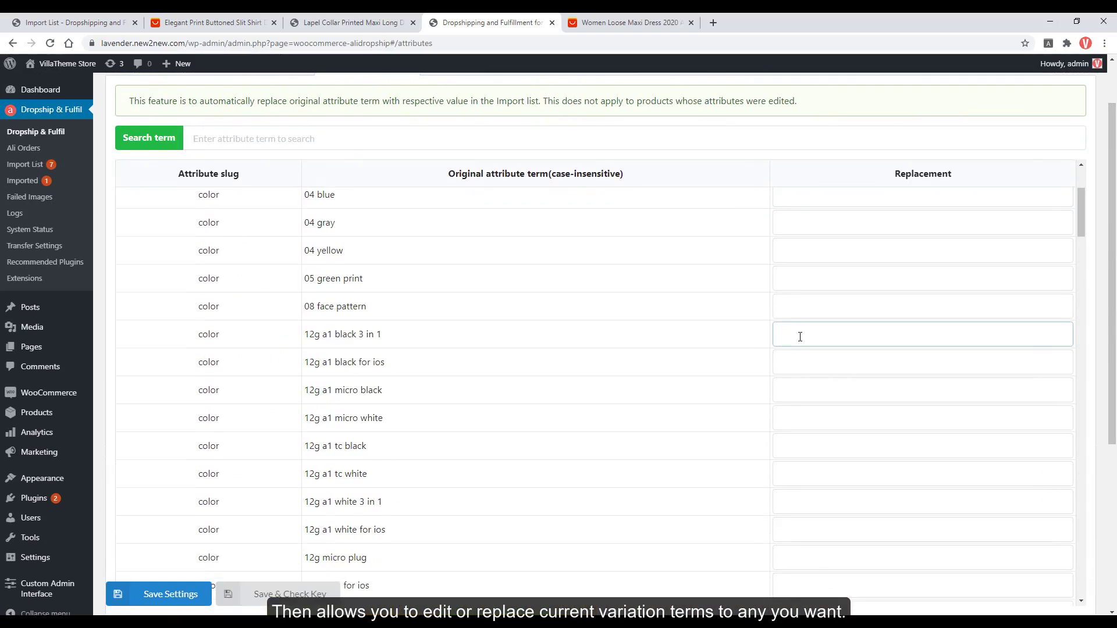
{"action": "type", "text": "your variation term you want"}
{"action": "scroll", "coordinate": [800, 337], "scroll_direction": "down", "scroll_amount": 7}
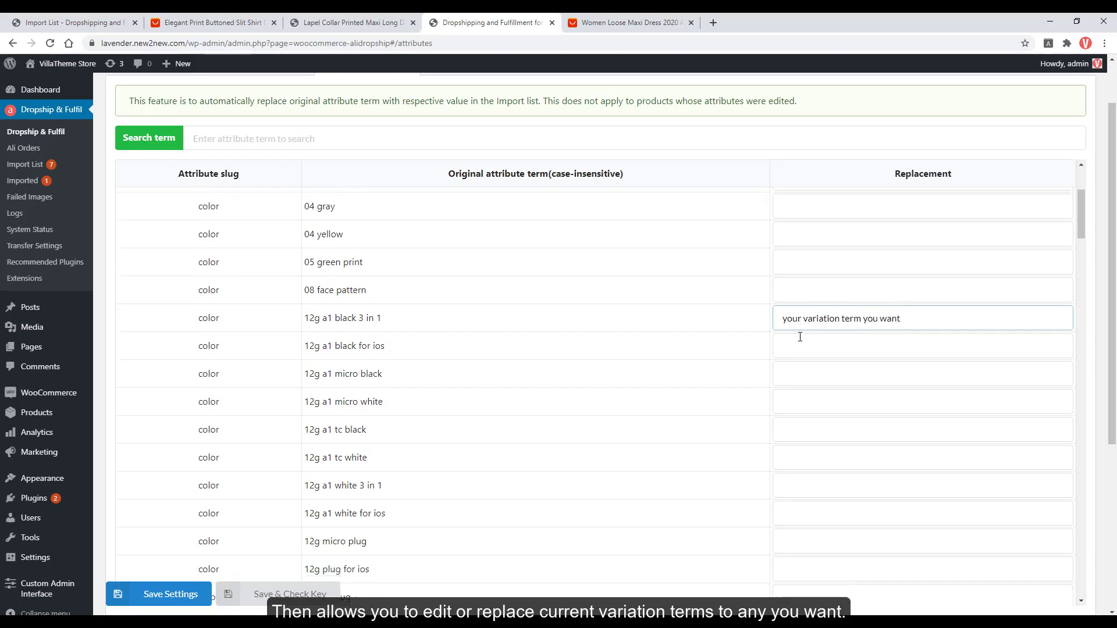
{"action": "scroll", "coordinate": [800, 337], "scroll_direction": "down", "scroll_amount": 12}
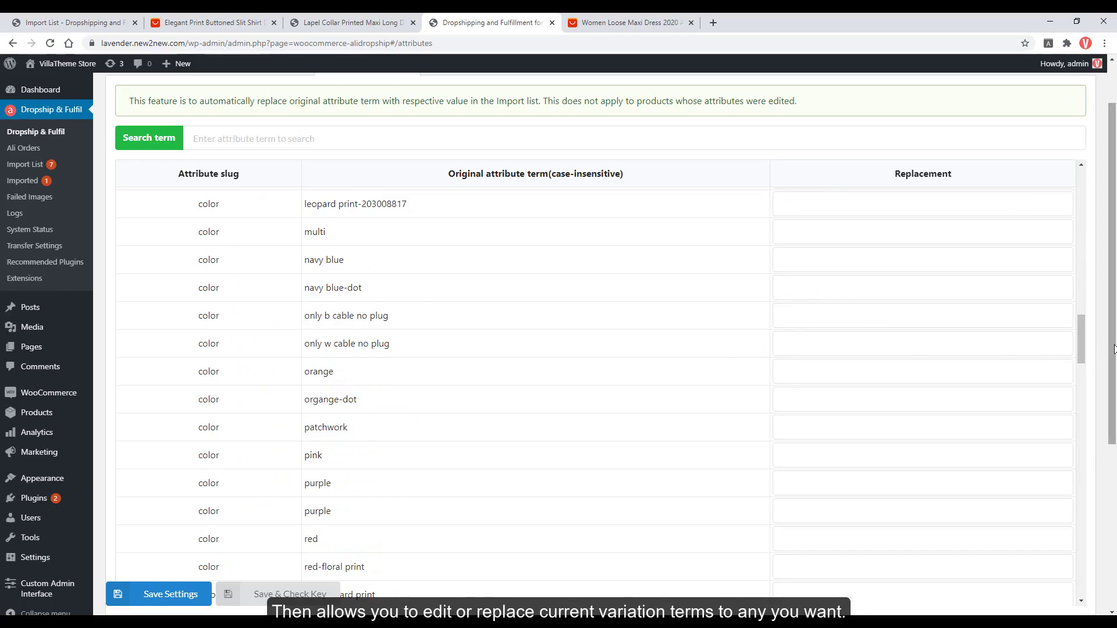
{"action": "left_click_drag", "start_coordinate": [1113, 308], "coordinate": [1116, 269]}
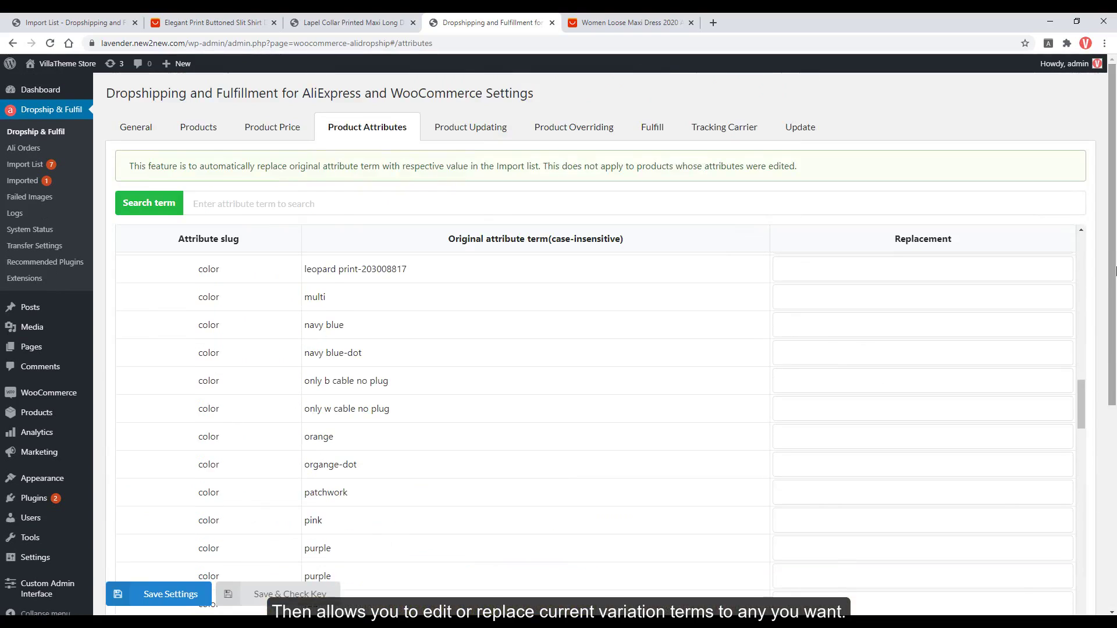
{"action": "left_click", "coordinate": [690, 22]}
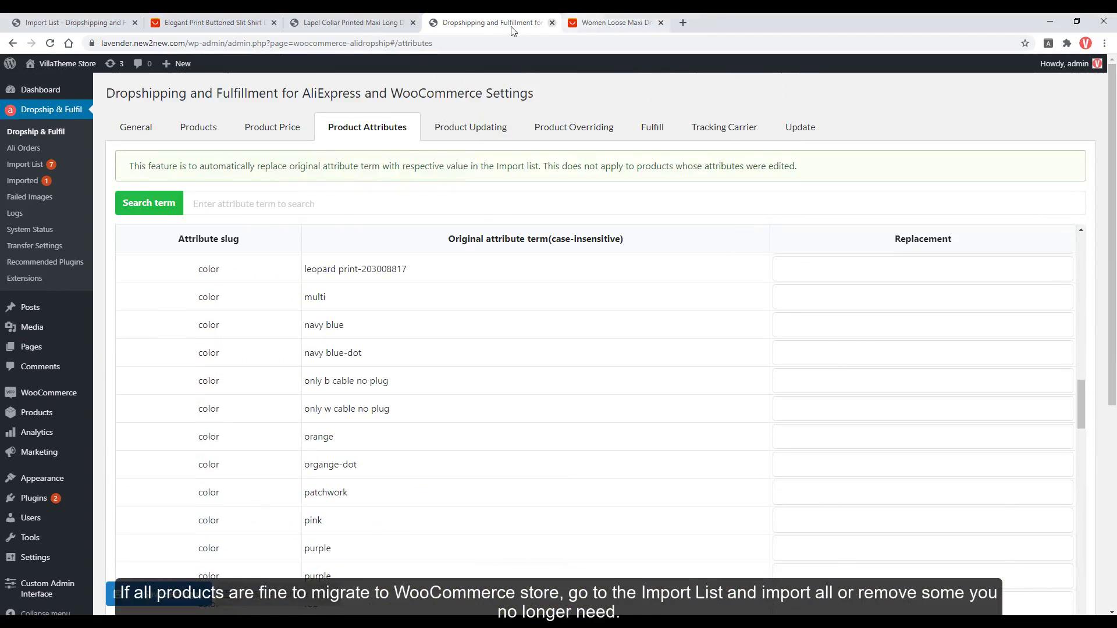
Close the leftover tabs and request Import All on Import List page 1.
{"action": "left_click", "coordinate": [551, 22]}
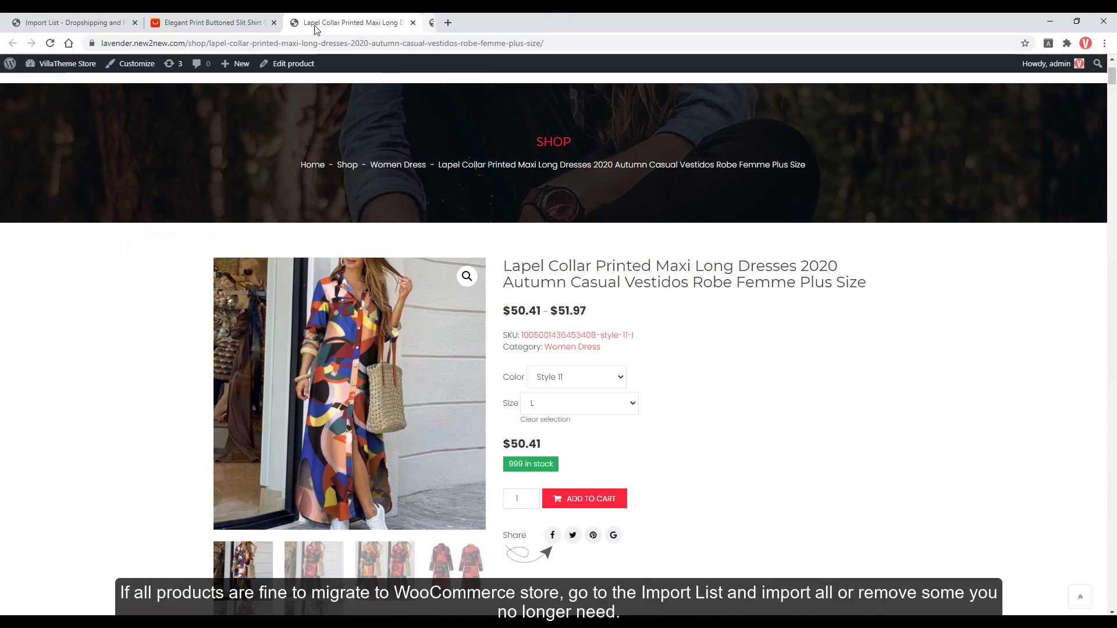
{"action": "middle_click", "coordinate": [233, 22]}
{"action": "middle_click", "coordinate": [233, 22]}
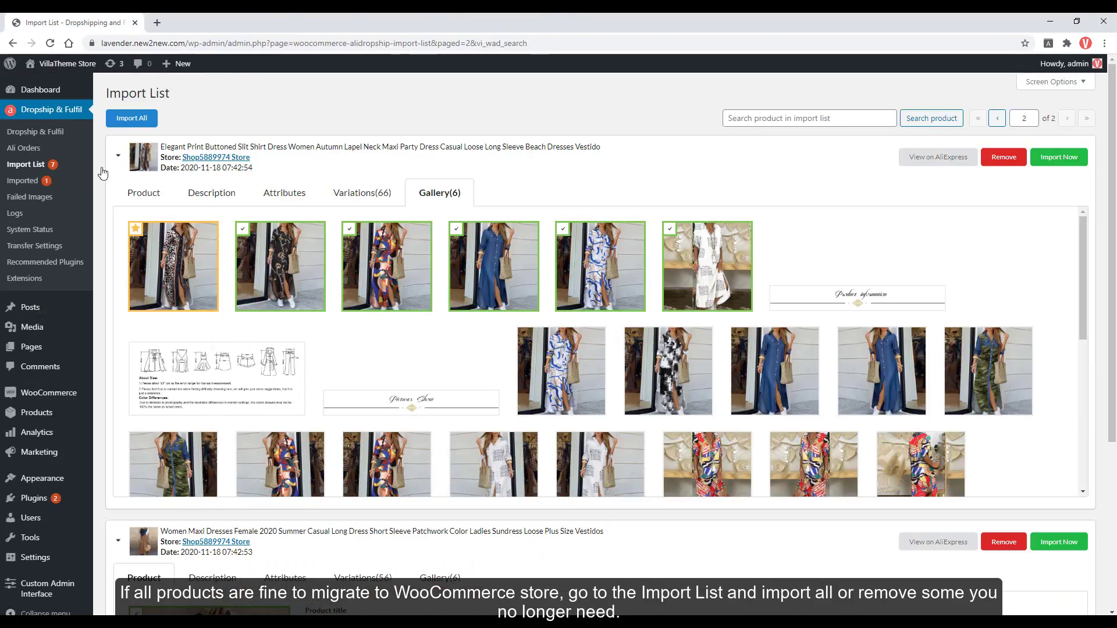
{"action": "left_click", "coordinate": [38, 168]}
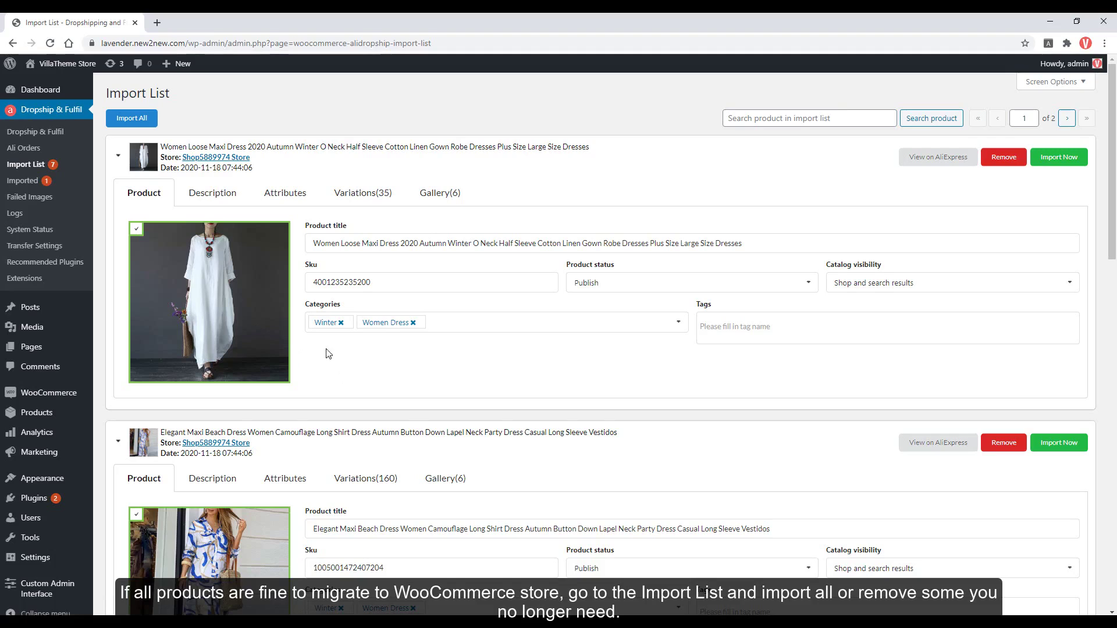
{"action": "left_click", "coordinate": [144, 121]}
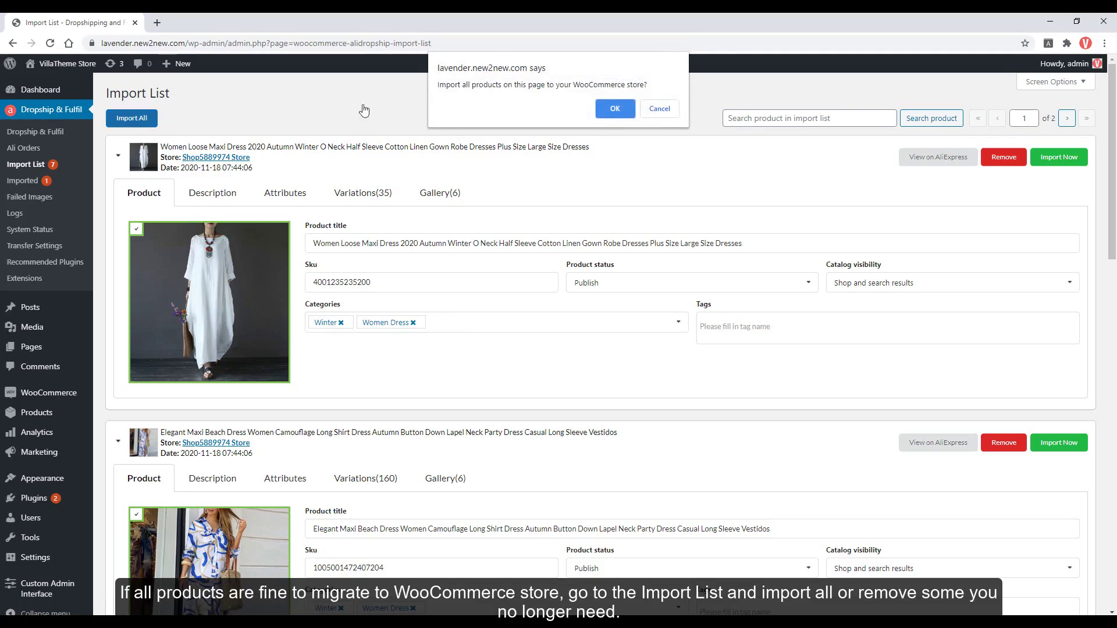
Import all products, then expand Vintage Flower in the Imported list to show $14.97 cost and $27.53 price.
{"action": "left_click", "coordinate": [611, 105]}
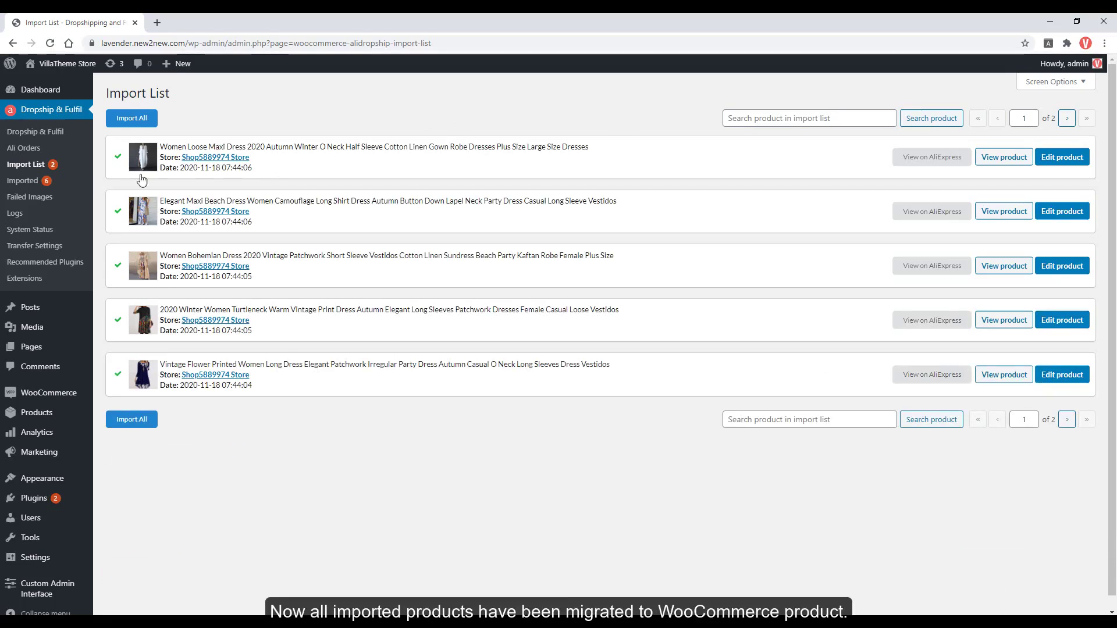
{"action": "left_click", "coordinate": [23, 181], "text": "ctrl"}
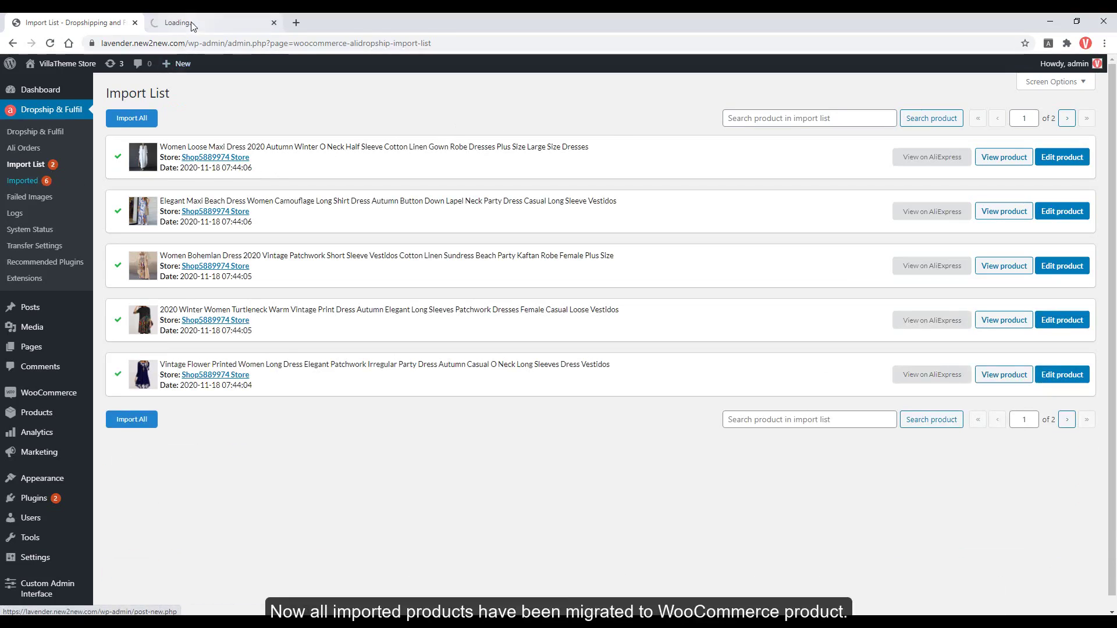
{"action": "left_click", "coordinate": [192, 24]}
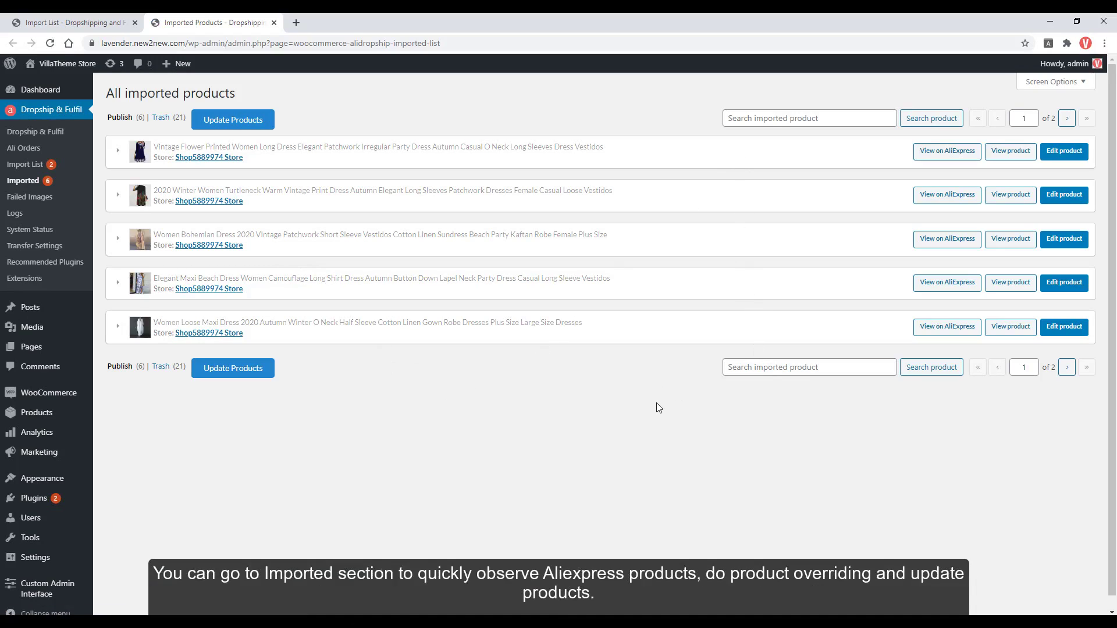
{"action": "left_click", "coordinate": [661, 154]}
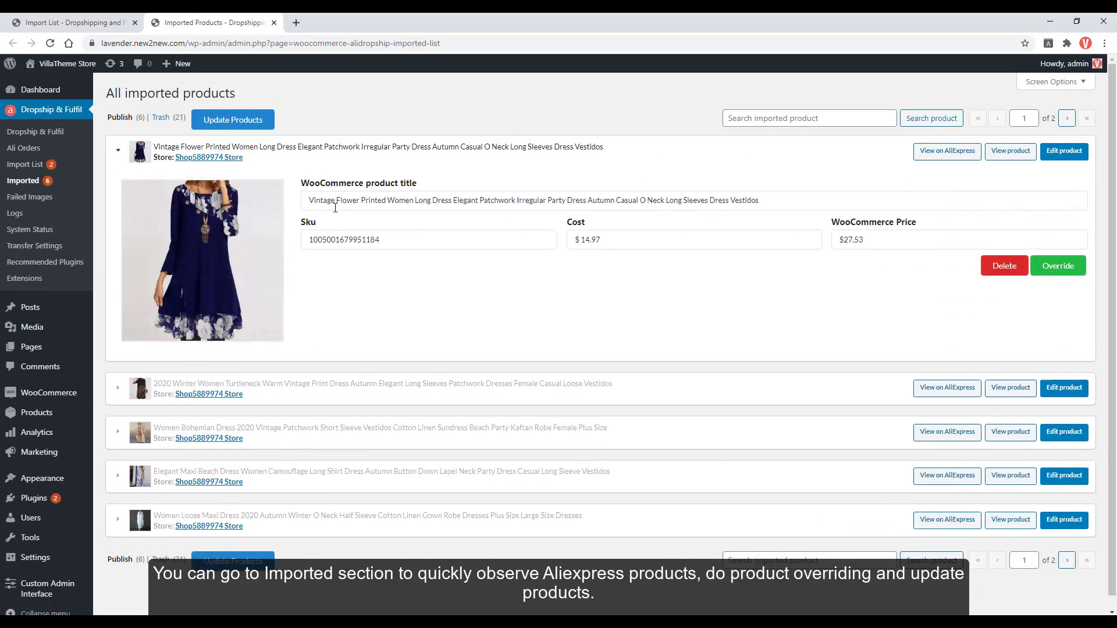
Set the Leopard Print jumpsuit to override the 2020 Winter Turtleneck dress and complete overriding.
{"action": "left_click", "coordinate": [486, 204]}
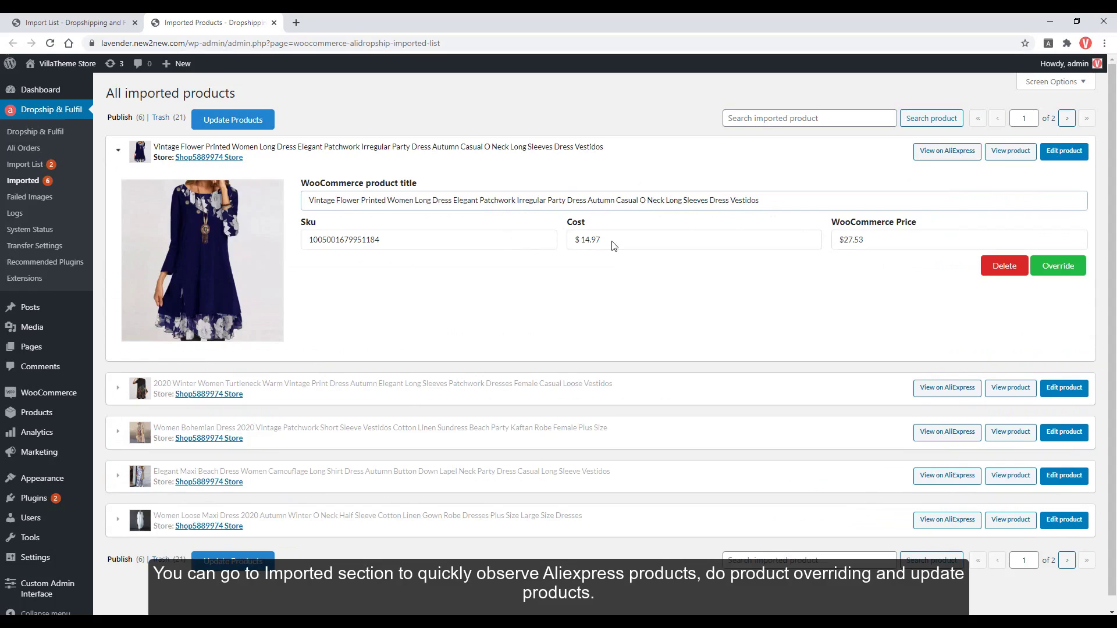
{"action": "left_click", "coordinate": [832, 391]}
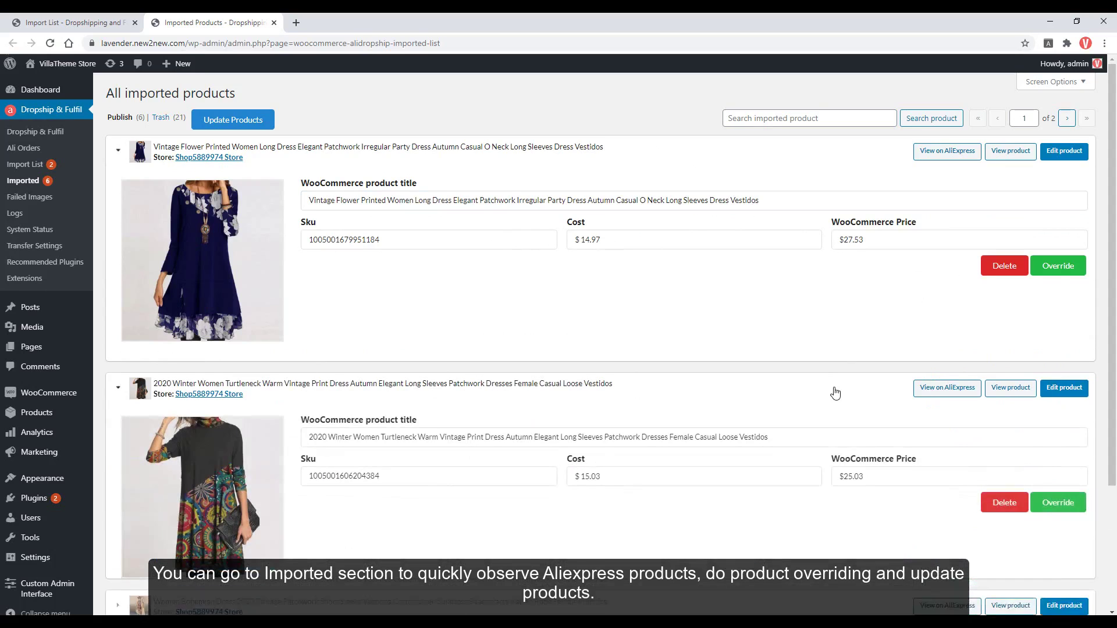
{"action": "left_click", "coordinate": [760, 154]}
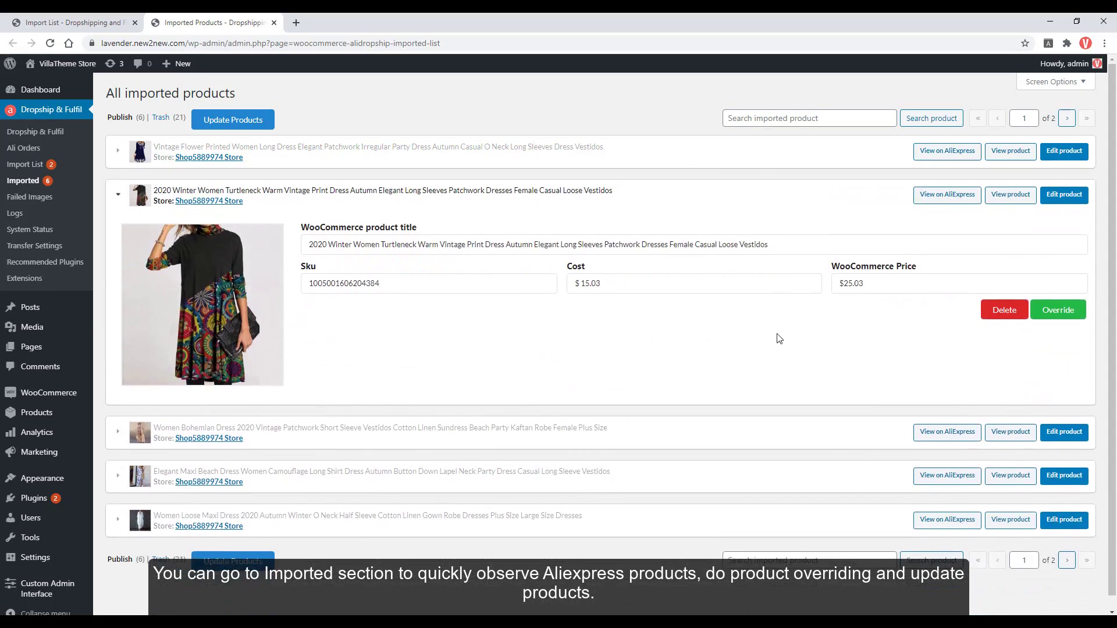
{"action": "scroll", "coordinate": [780, 340], "scroll_direction": "down", "scroll_amount": 1}
{"action": "scroll", "coordinate": [779, 339], "scroll_direction": "up", "scroll_amount": 1}
{"action": "left_click", "coordinate": [1049, 315]}
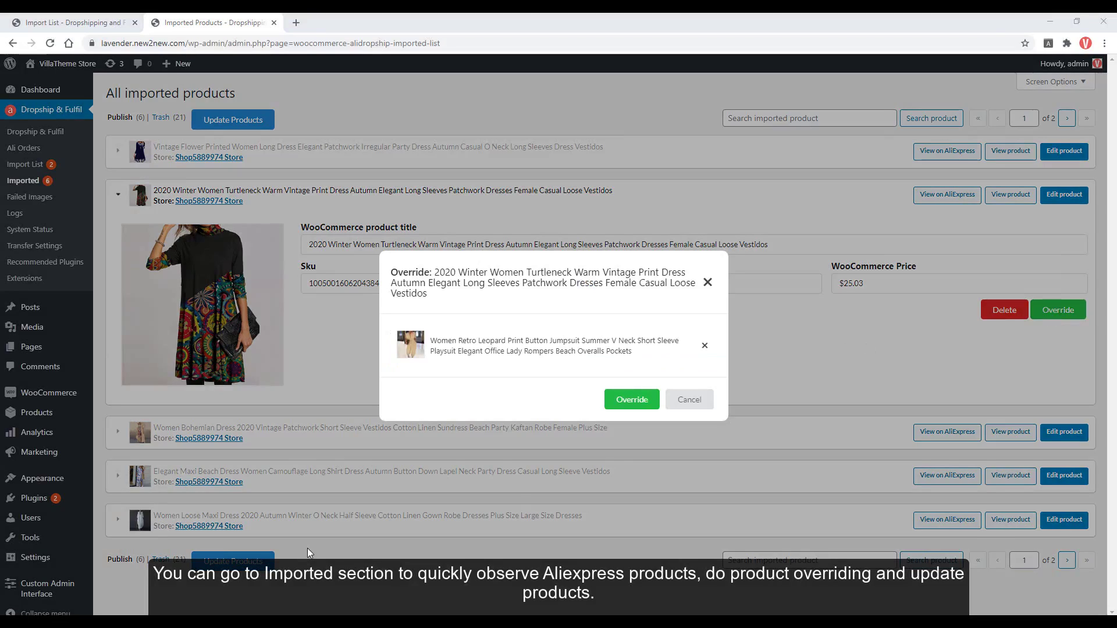
{"action": "left_click", "coordinate": [624, 411]}
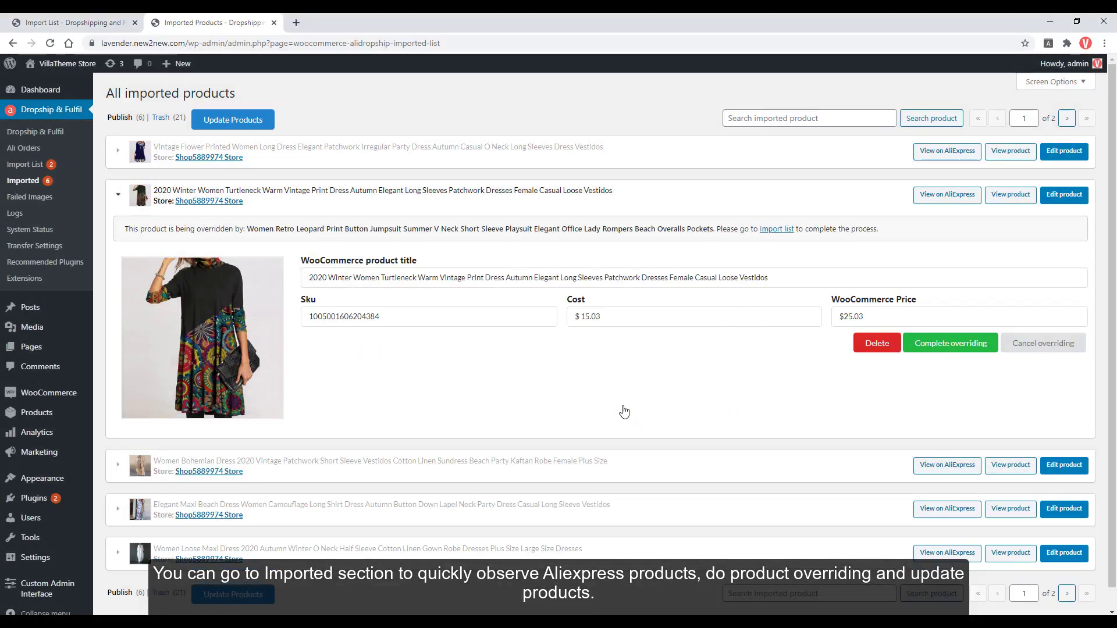
{"action": "left_click", "coordinate": [973, 348]}
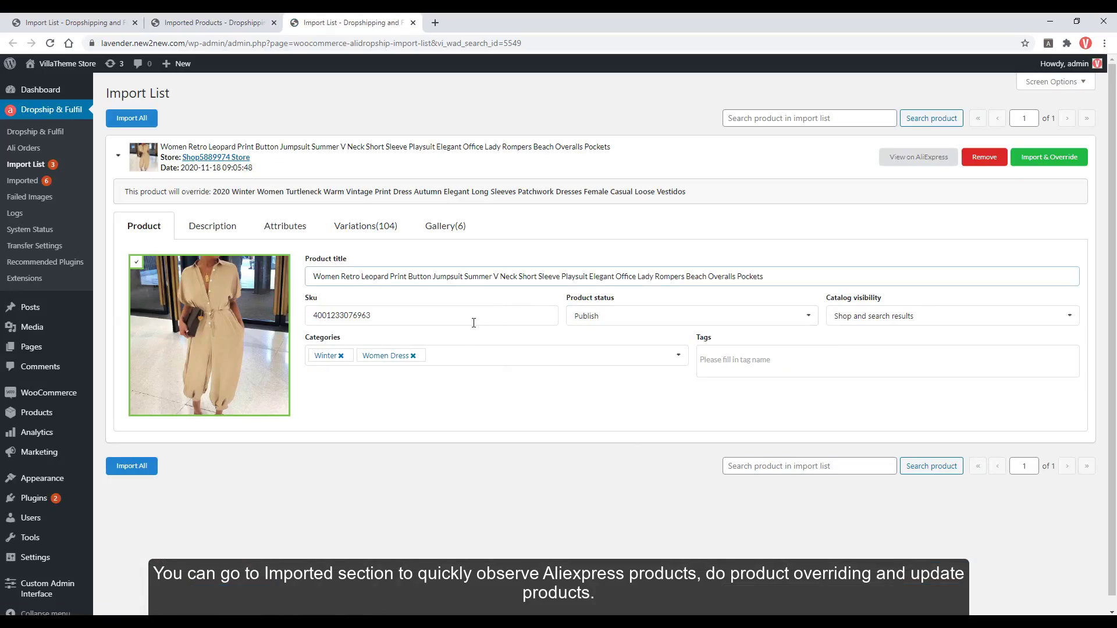
Import the jumpsuit over the Turtleneck dress, replacing title, descriptions, images and gallery, and save the choices.
{"action": "left_click", "coordinate": [466, 355]}
{"action": "left_click", "coordinate": [358, 227]}
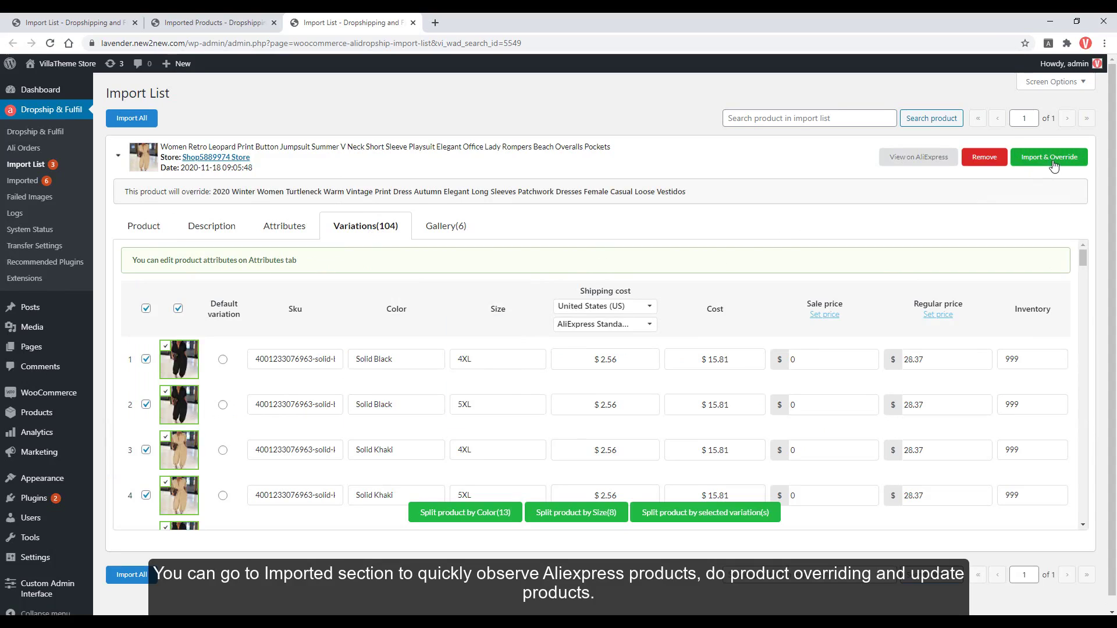
{"action": "left_click", "coordinate": [1050, 158]}
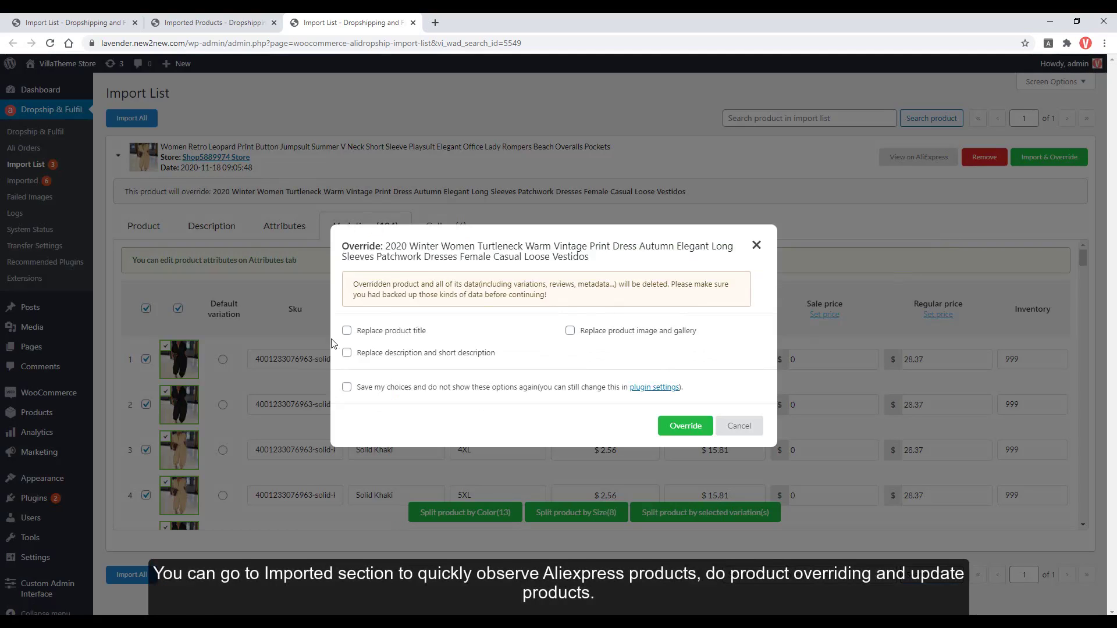
{"action": "left_click", "coordinate": [369, 332]}
{"action": "left_click", "coordinate": [375, 356]}
{"action": "left_click", "coordinate": [384, 389]}
{"action": "left_click", "coordinate": [570, 330]}
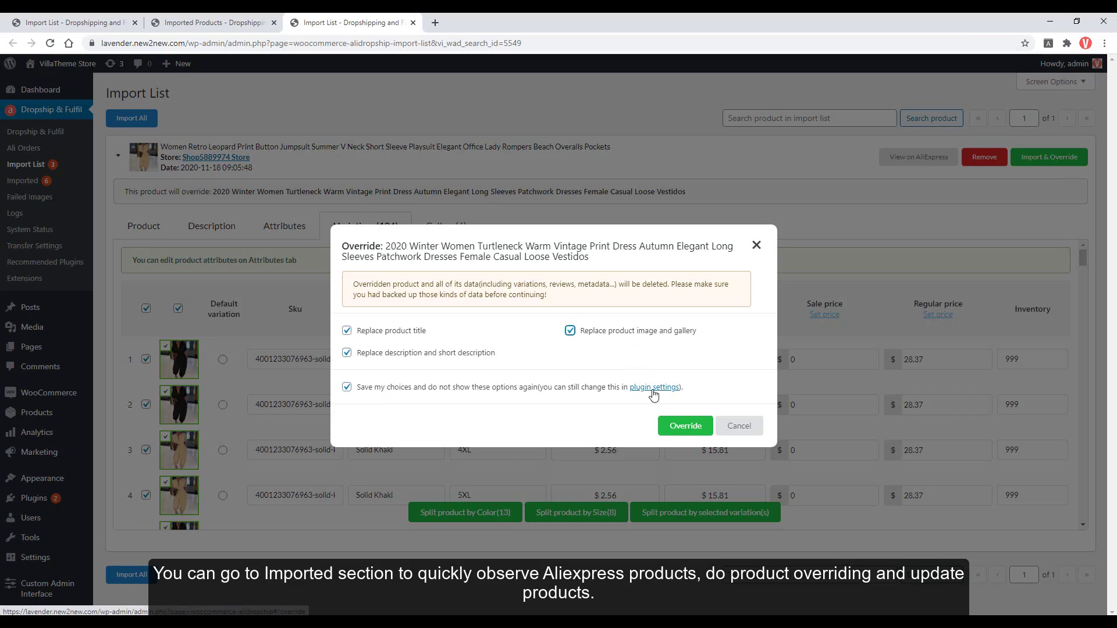
{"action": "left_click", "coordinate": [680, 429]}
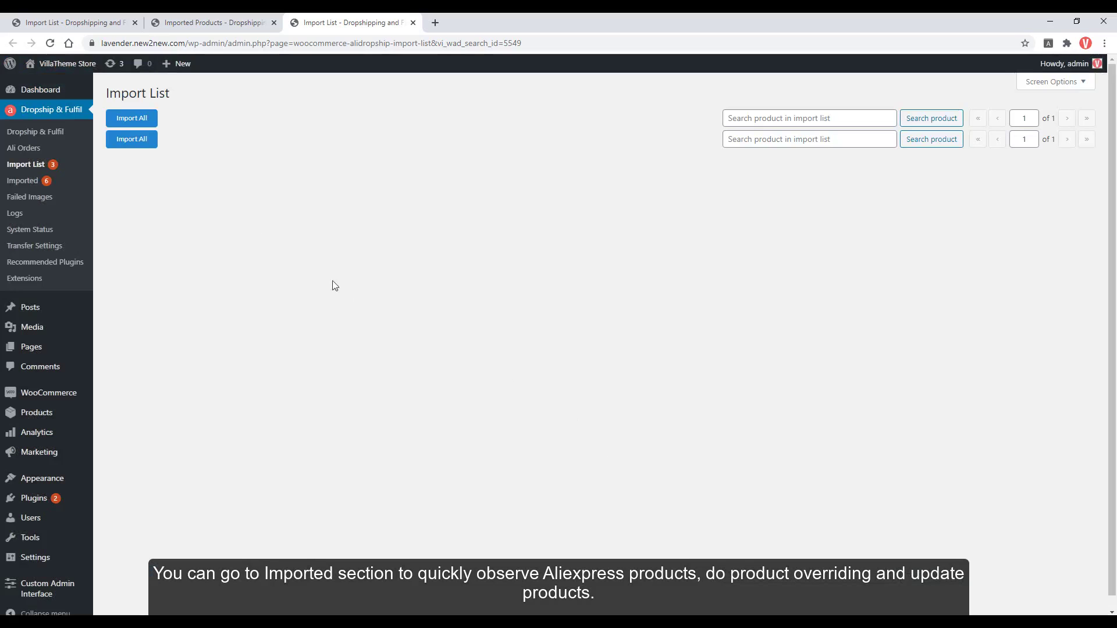
{"action": "left_click", "coordinate": [26, 182]}
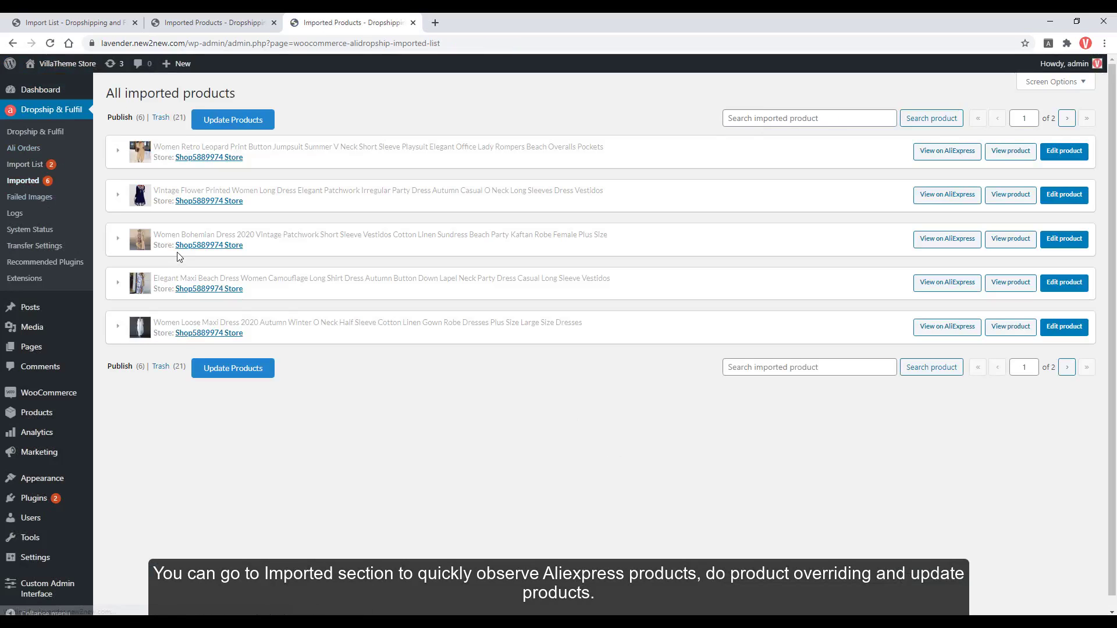
Expand the Leopard Print jumpsuit row and run Update Products to sync all 6 imported products.
{"action": "left_click", "coordinate": [321, 166]}
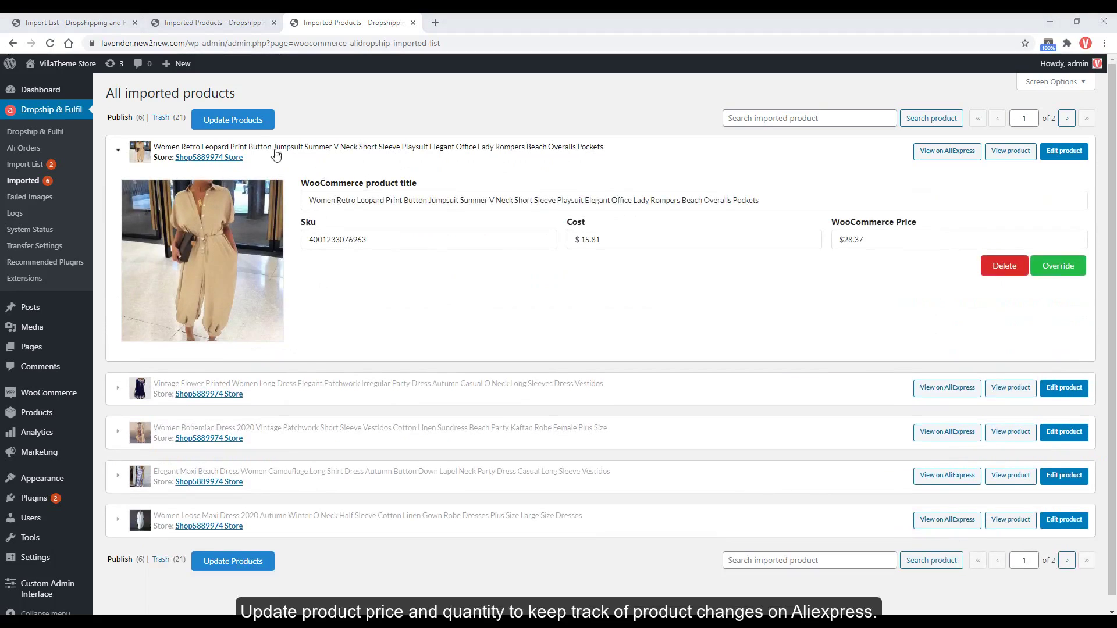
{"action": "left_click", "coordinate": [246, 122]}
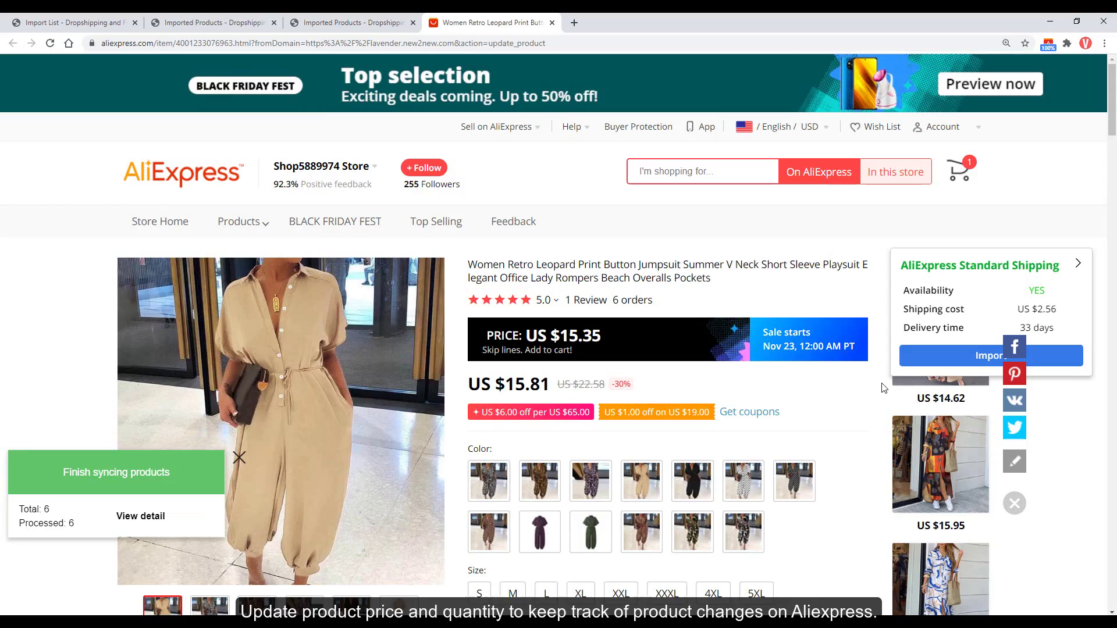
Open the product update log and read the out-of-stock alert emails for product #5104.
{"action": "left_click", "coordinate": [150, 522]}
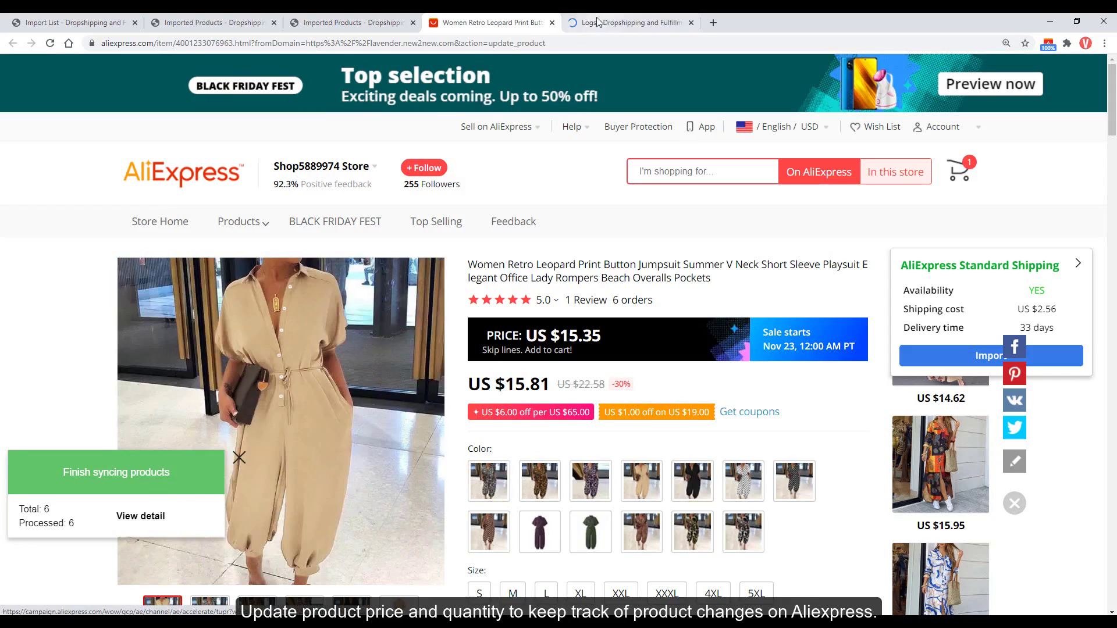
{"action": "left_click", "coordinate": [600, 28]}
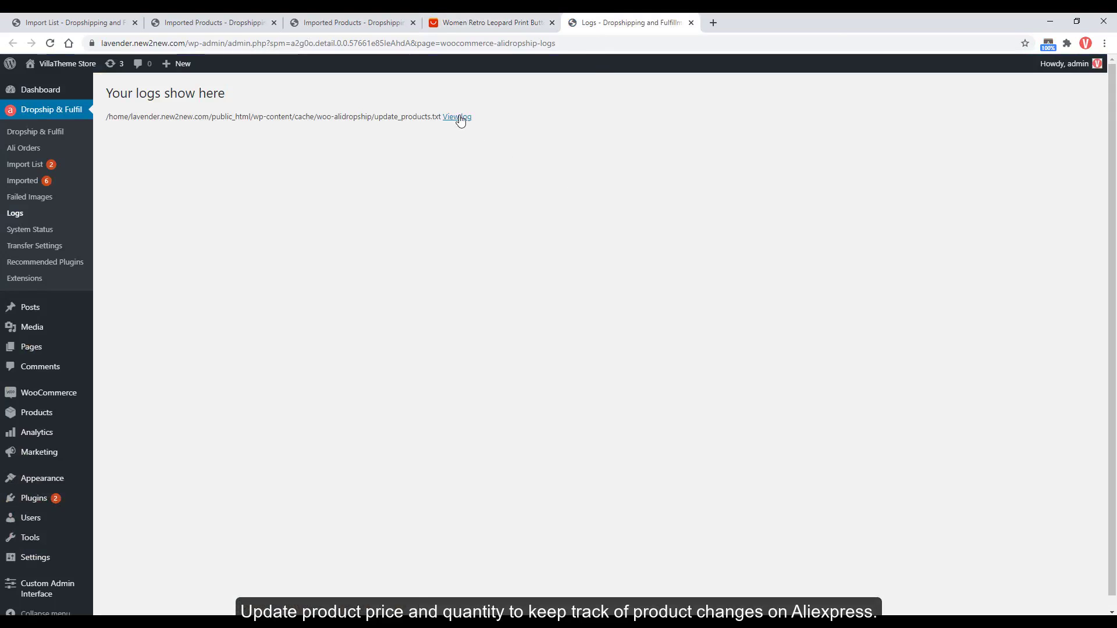
{"action": "left_click", "coordinate": [458, 117]}
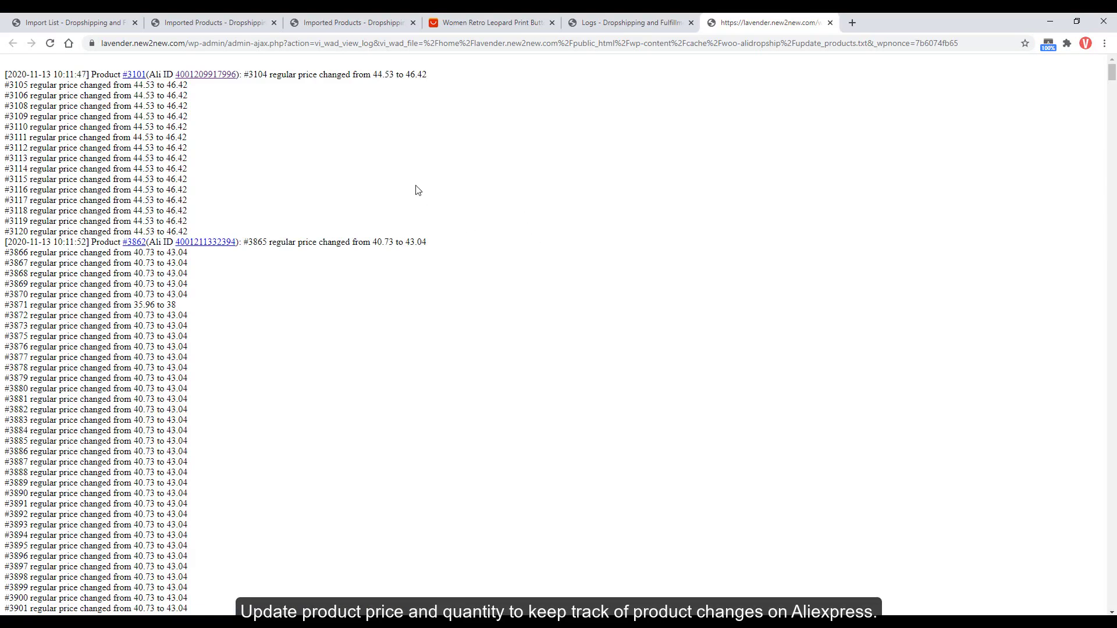
{"action": "left_click_drag", "start_coordinate": [1113, 80], "coordinate": [1113, 80]}
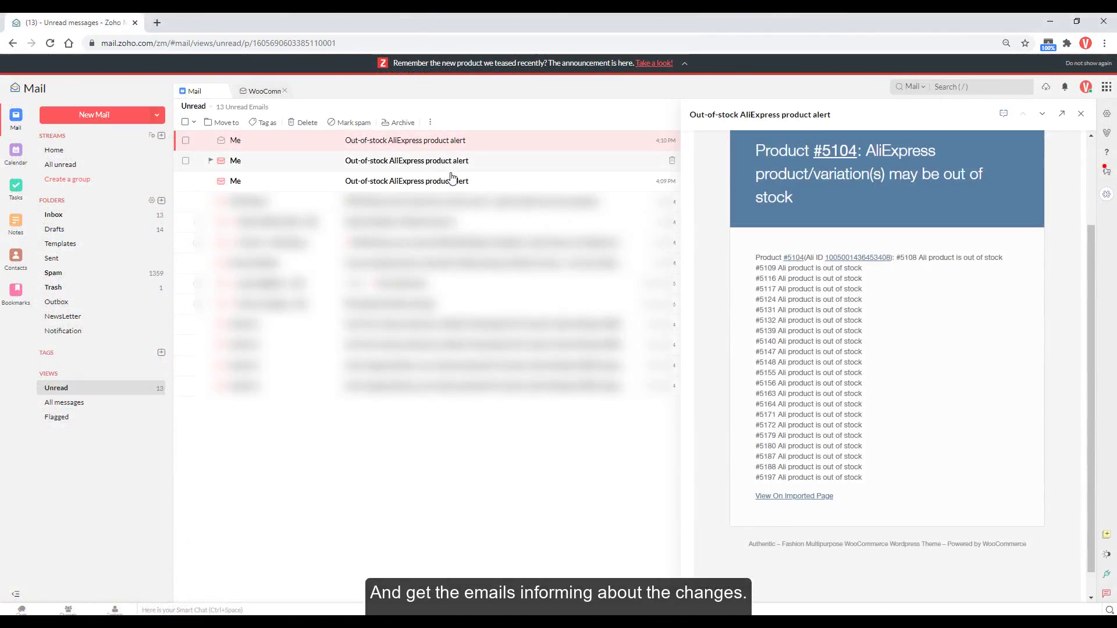
{"action": "left_click", "coordinate": [452, 177]}
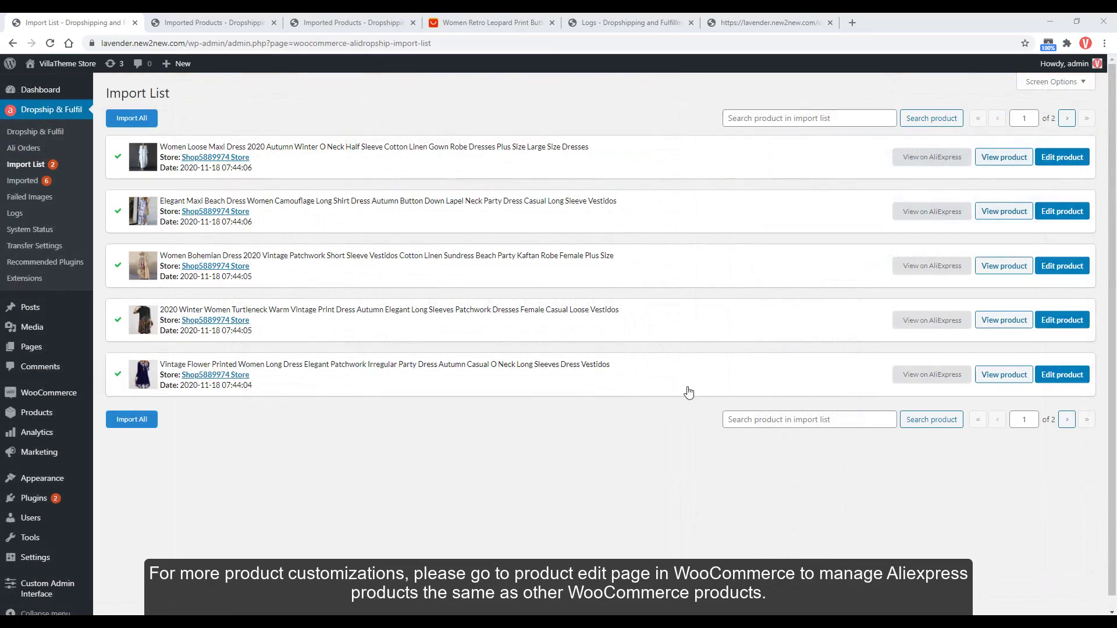
Open the Women Loose Maxi Dress edit page and browse the WooCommerce products list.
{"action": "left_click", "coordinate": [1050, 158], "text": "ctrl"}
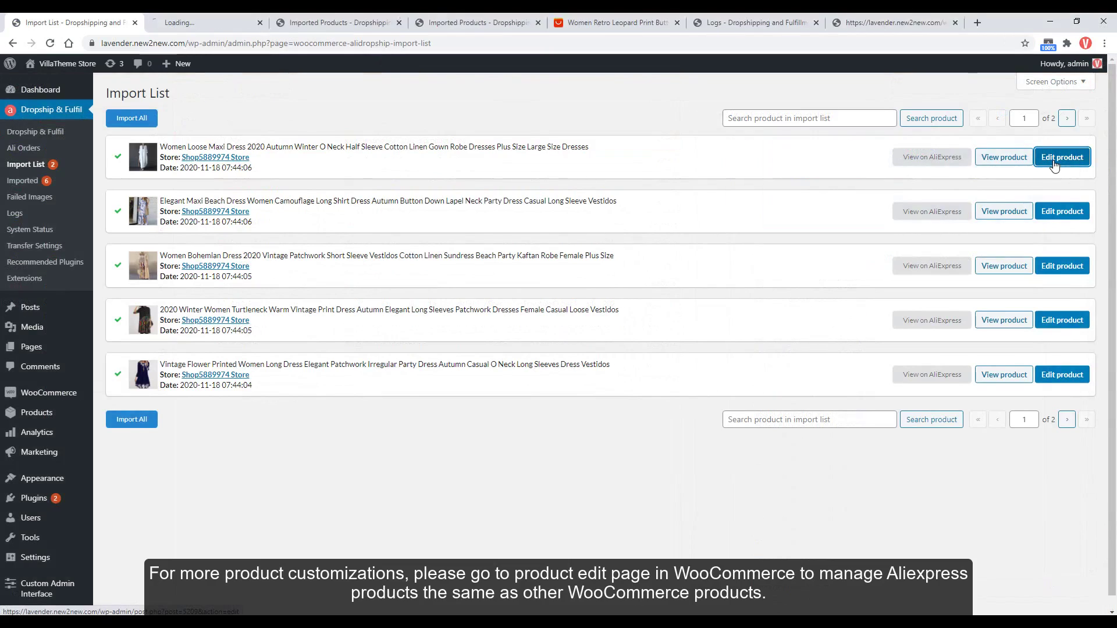
{"action": "left_click", "coordinate": [220, 26]}
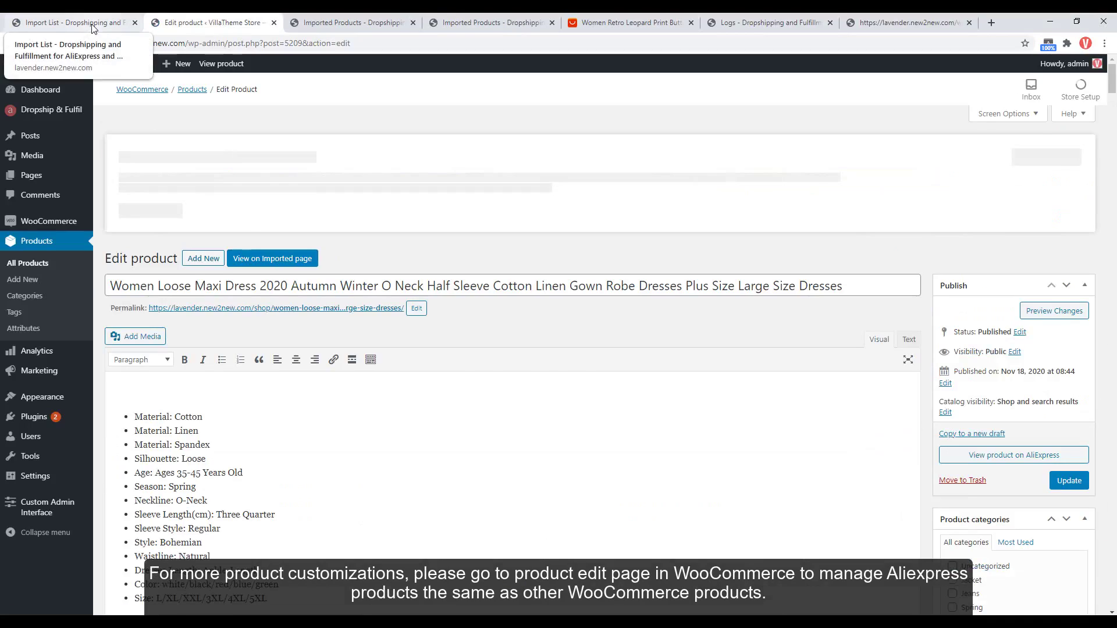
{"action": "left_click", "coordinate": [92, 25]}
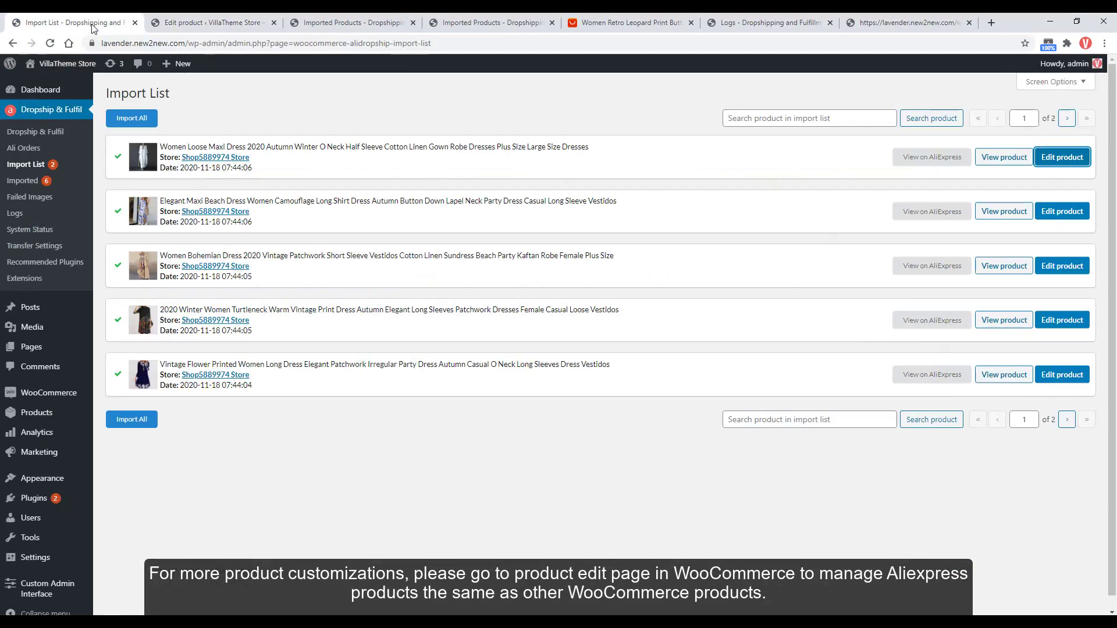
{"action": "left_click", "coordinate": [52, 413], "text": "ctrl"}
{"action": "left_click", "coordinate": [291, 22]}
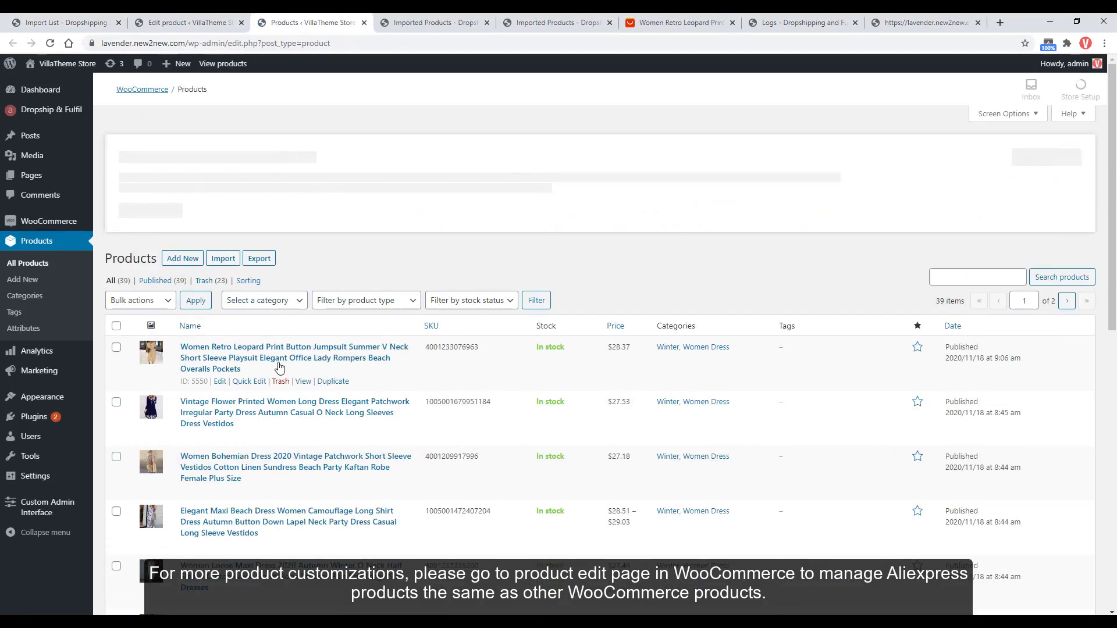
{"action": "scroll", "coordinate": [278, 365], "scroll_direction": "down", "scroll_amount": 3}
{"action": "scroll", "coordinate": [279, 362], "scroll_direction": "down", "scroll_amount": 1}
{"action": "scroll", "coordinate": [282, 368], "scroll_direction": "up", "scroll_amount": 3}
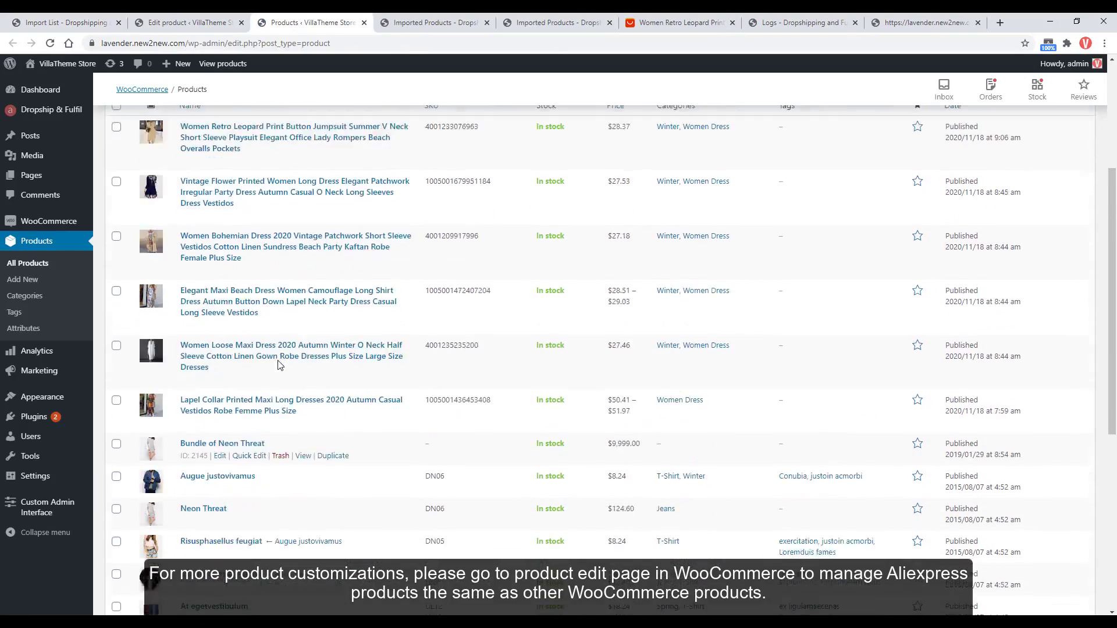
Check the dress's color attribute (black, Blue, Green, red, white) and its variations.
{"action": "left_click", "coordinate": [192, 24]}
{"action": "scroll", "coordinate": [424, 446], "scroll_direction": "down", "scroll_amount": 3}
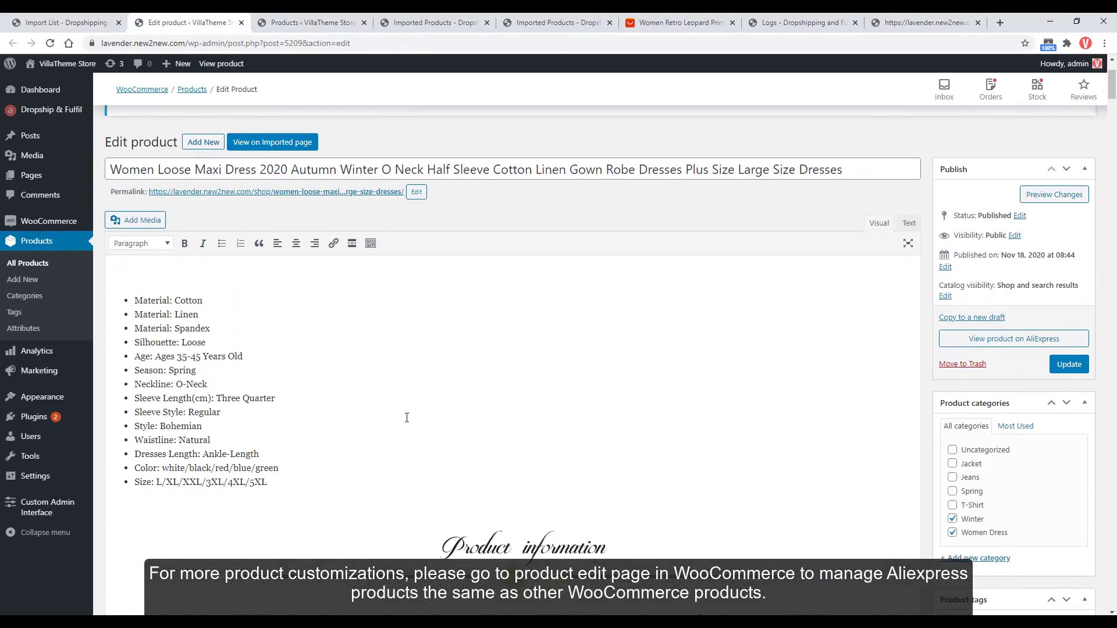
{"action": "left_click_drag", "start_coordinate": [1111, 93], "coordinate": [1112, 581]}
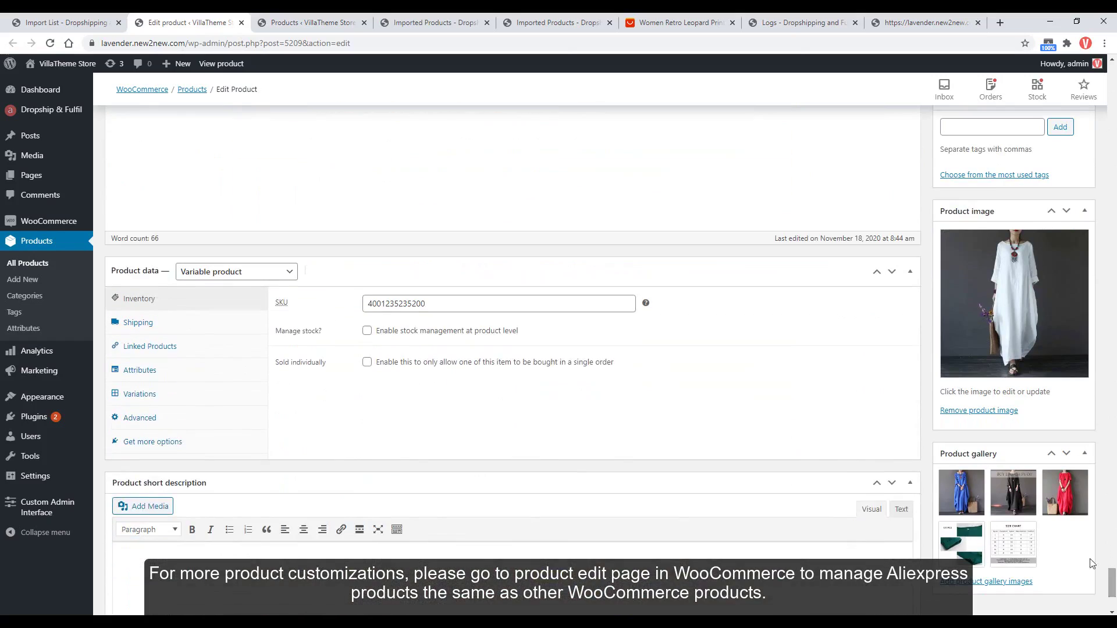
{"action": "left_click", "coordinate": [152, 379]}
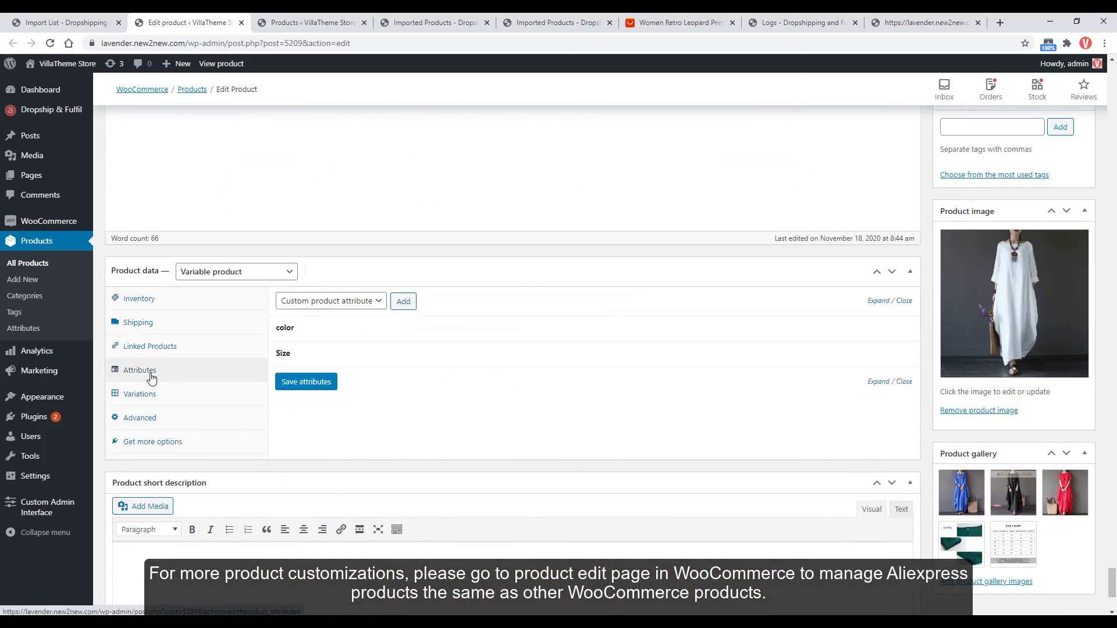
{"action": "left_click", "coordinate": [344, 328]}
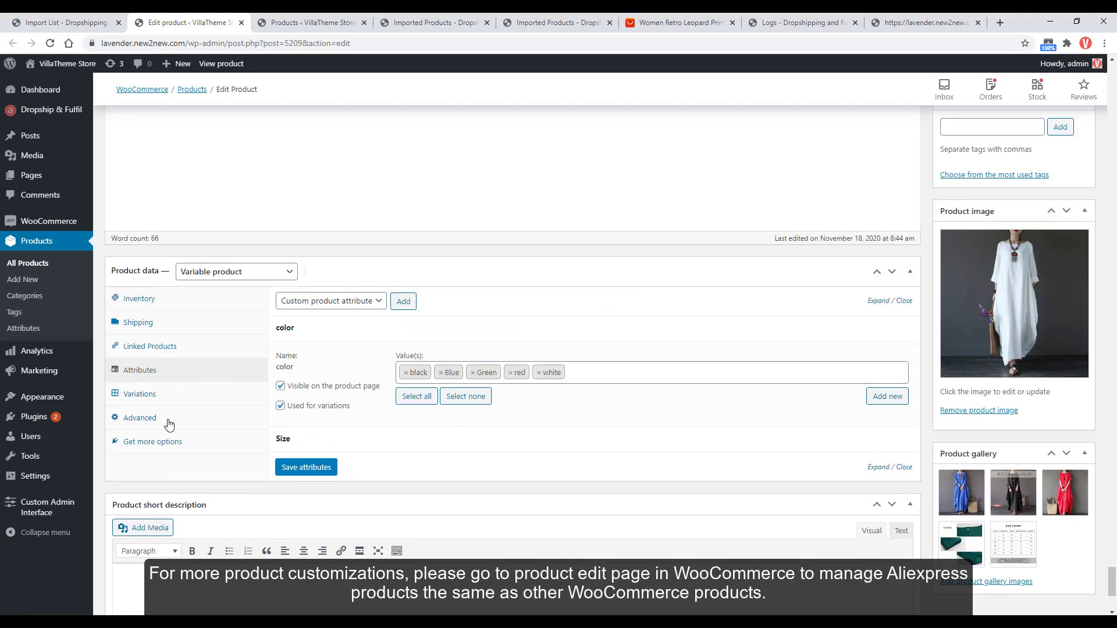
{"action": "left_click", "coordinate": [150, 396]}
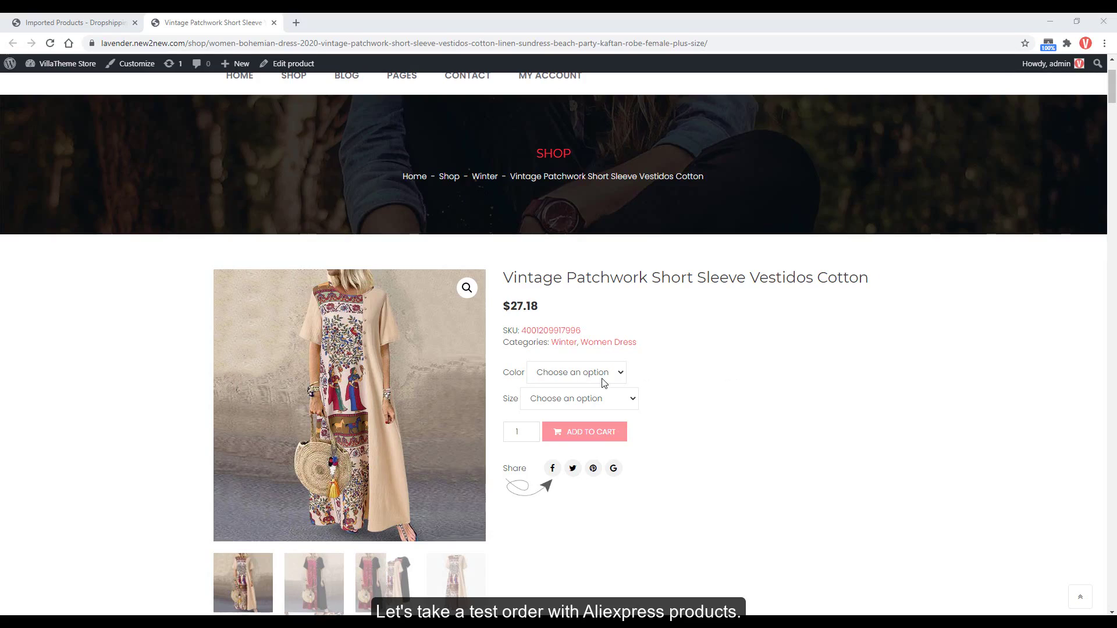
Add the Vintage Patchwork dress in Beige, size M, to the cart.
{"action": "left_click", "coordinate": [603, 382]}
{"action": "left_click", "coordinate": [599, 401]}
{"action": "scroll", "coordinate": [589, 375], "scroll_direction": "down", "scroll_amount": 1}
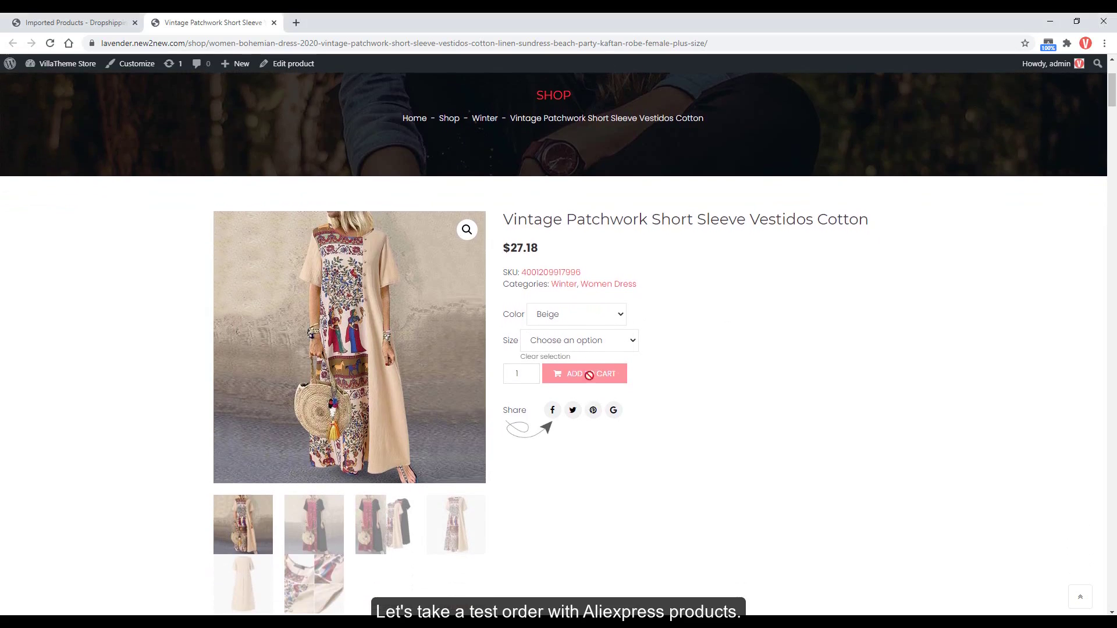
{"action": "left_click", "coordinate": [590, 349]}
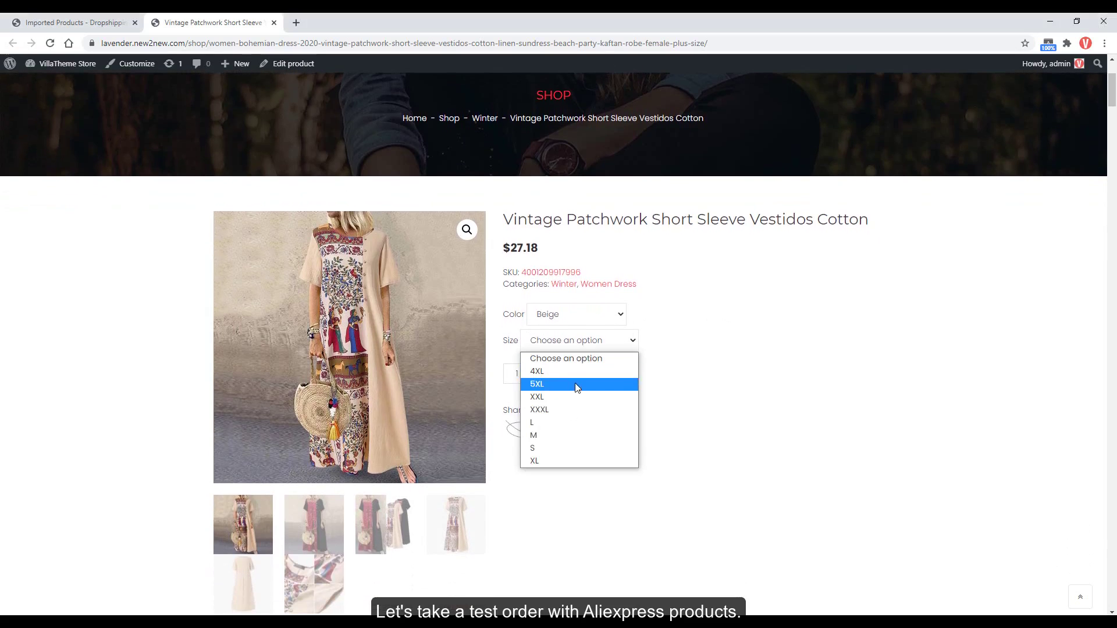
{"action": "left_click", "coordinate": [556, 437]}
{"action": "left_click", "coordinate": [582, 440]}
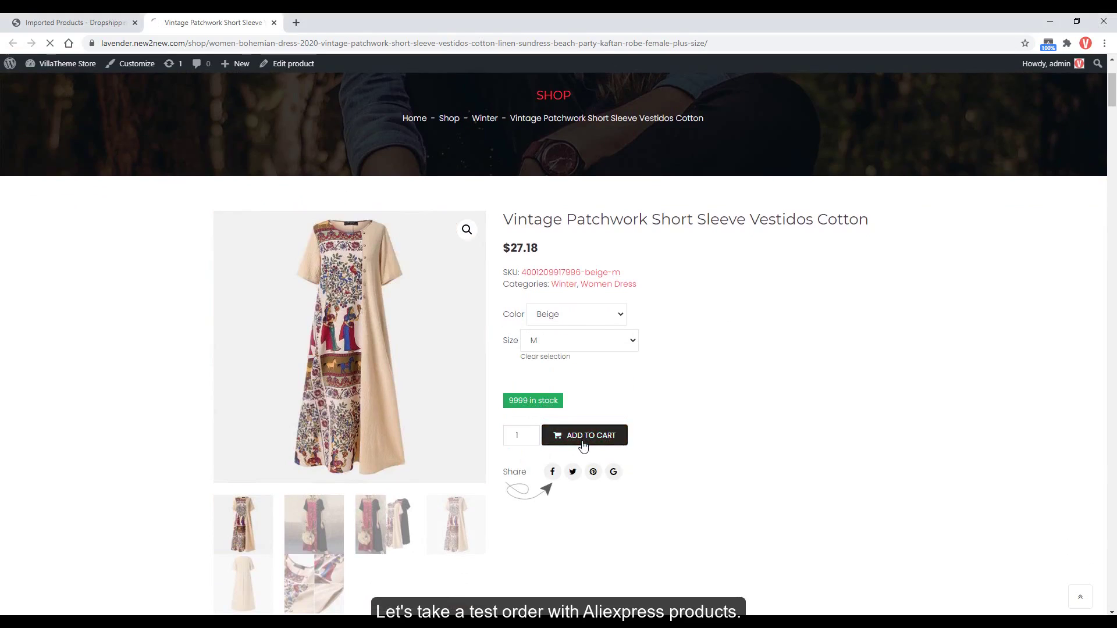
View the cart, which totals $27.18.
{"action": "scroll", "coordinate": [673, 469], "scroll_direction": "down", "scroll_amount": 1}
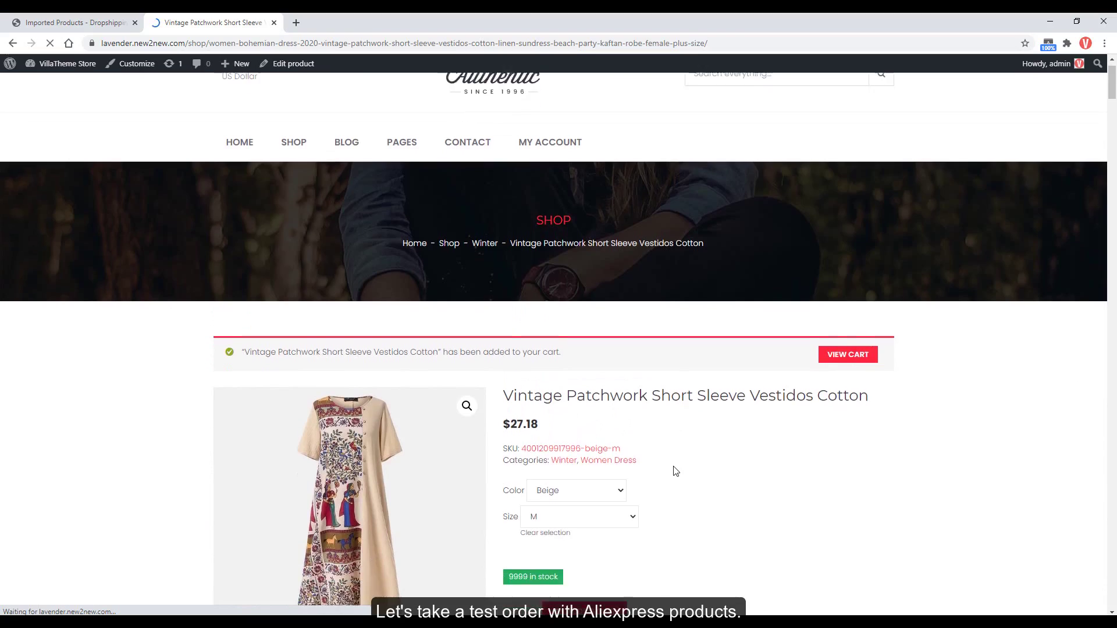
{"action": "scroll", "coordinate": [798, 411], "scroll_direction": "down", "scroll_amount": 3}
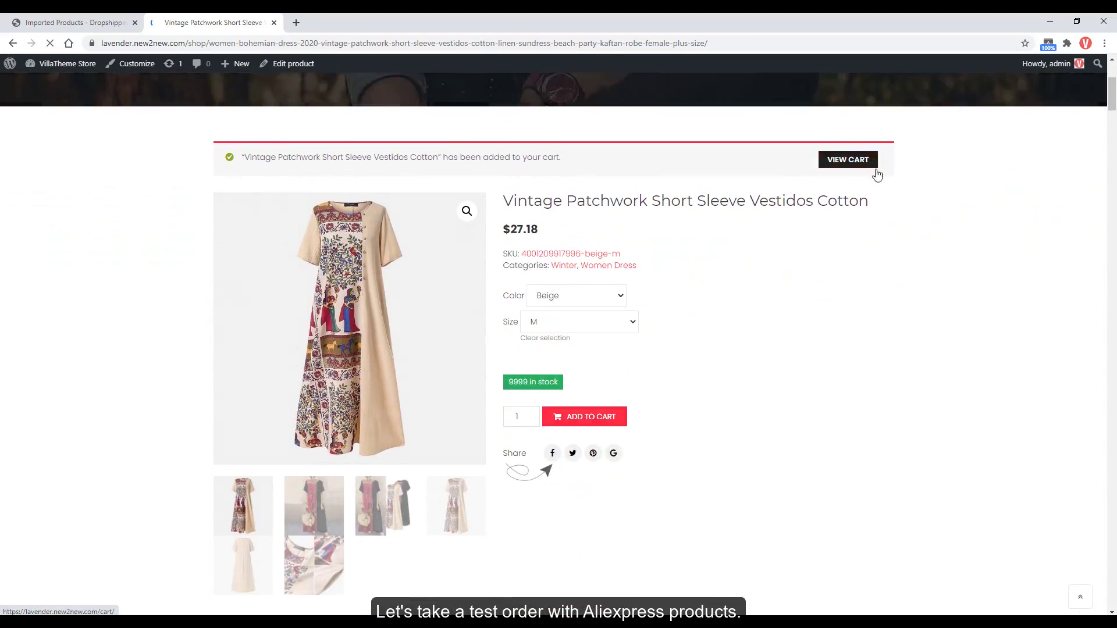
{"action": "left_click", "coordinate": [870, 158]}
{"action": "scroll", "coordinate": [856, 306], "scroll_direction": "down", "scroll_amount": 4}
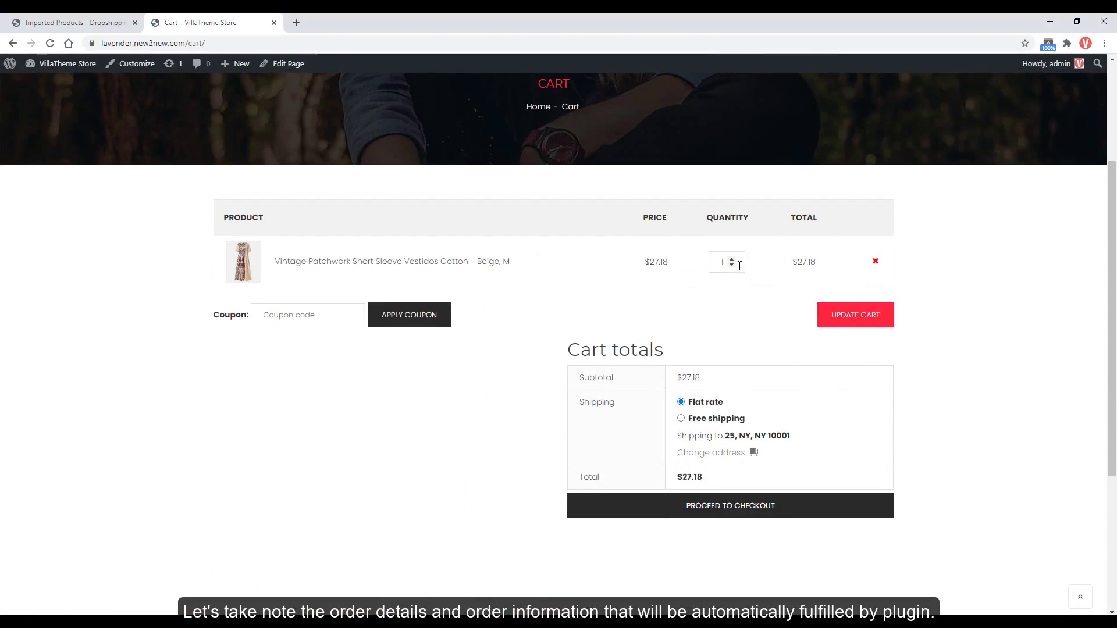
At checkout, change the billing first and last name.
{"action": "left_click", "coordinate": [746, 511]}
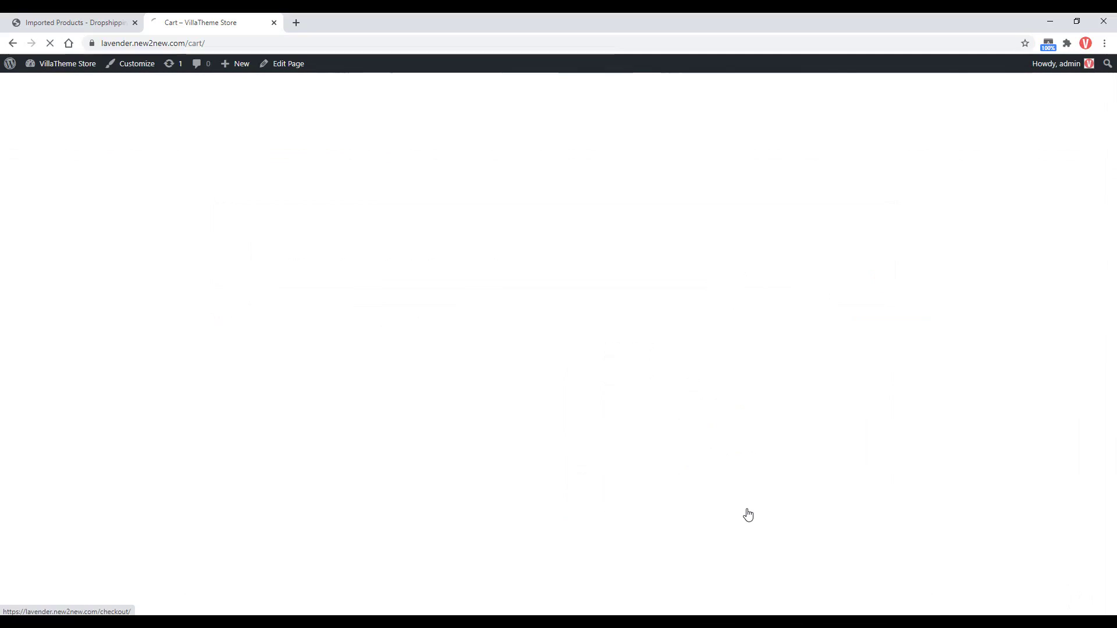
{"action": "scroll", "coordinate": [745, 514], "scroll_direction": "down", "scroll_amount": 2}
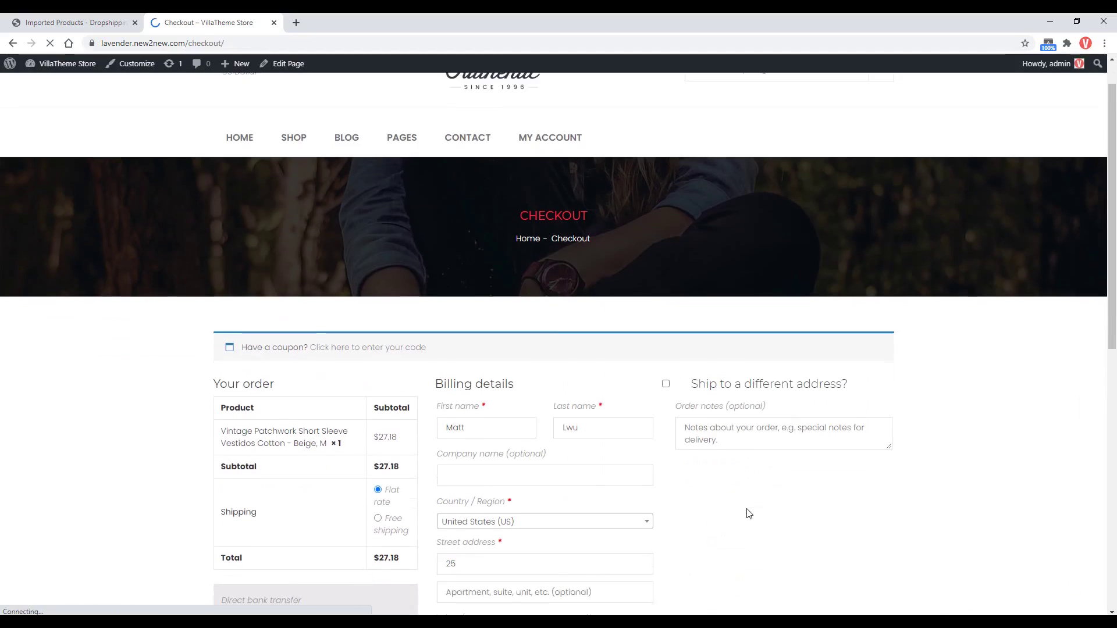
{"action": "left_click_drag", "start_coordinate": [465, 354], "coordinate": [433, 361]}
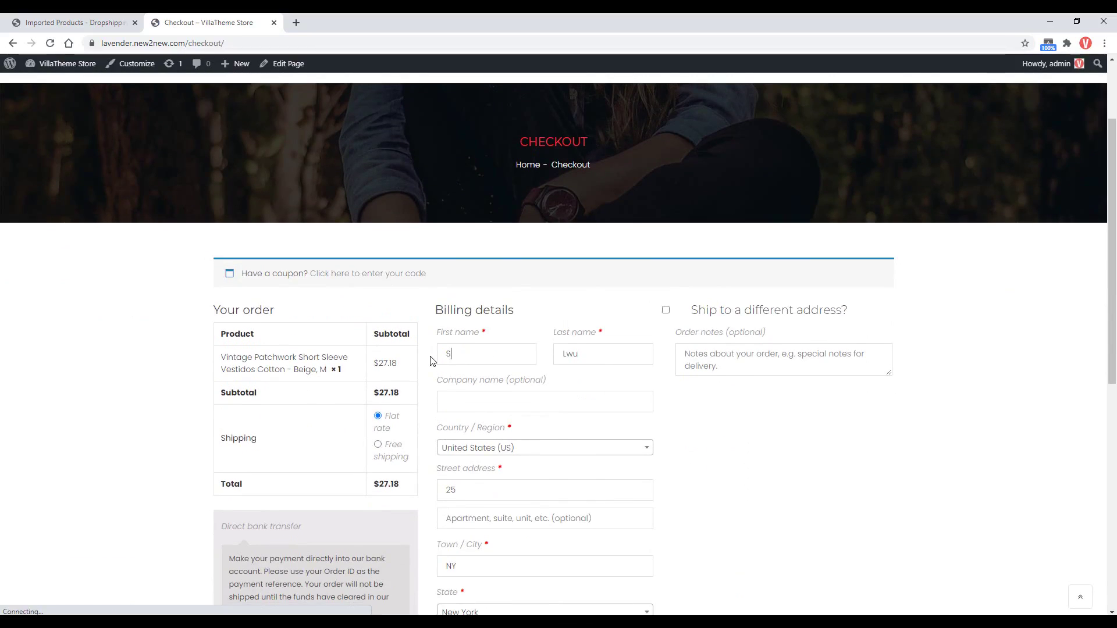
{"action": "key", "text": "Tab"}
Revise the billing street address and email address.
{"action": "scroll", "coordinate": [431, 361], "scroll_direction": "down", "scroll_amount": 2}
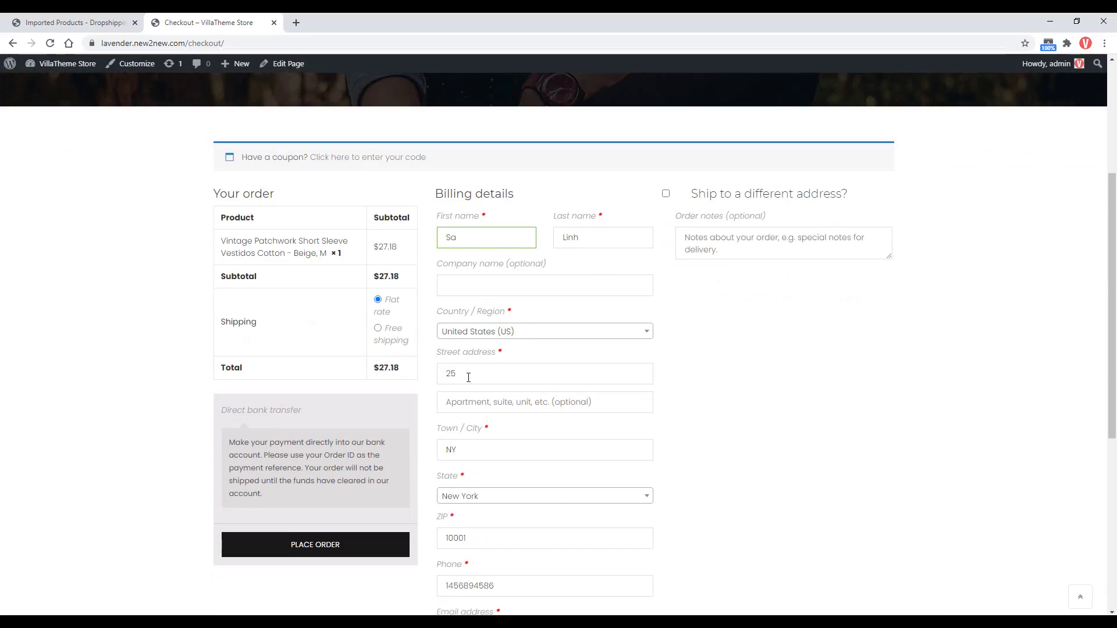
{"action": "left_click", "coordinate": [457, 374]}
{"action": "key", "text": "BackSpace"}
{"action": "scroll", "coordinate": [427, 375], "scroll_direction": "down", "scroll_amount": 2}
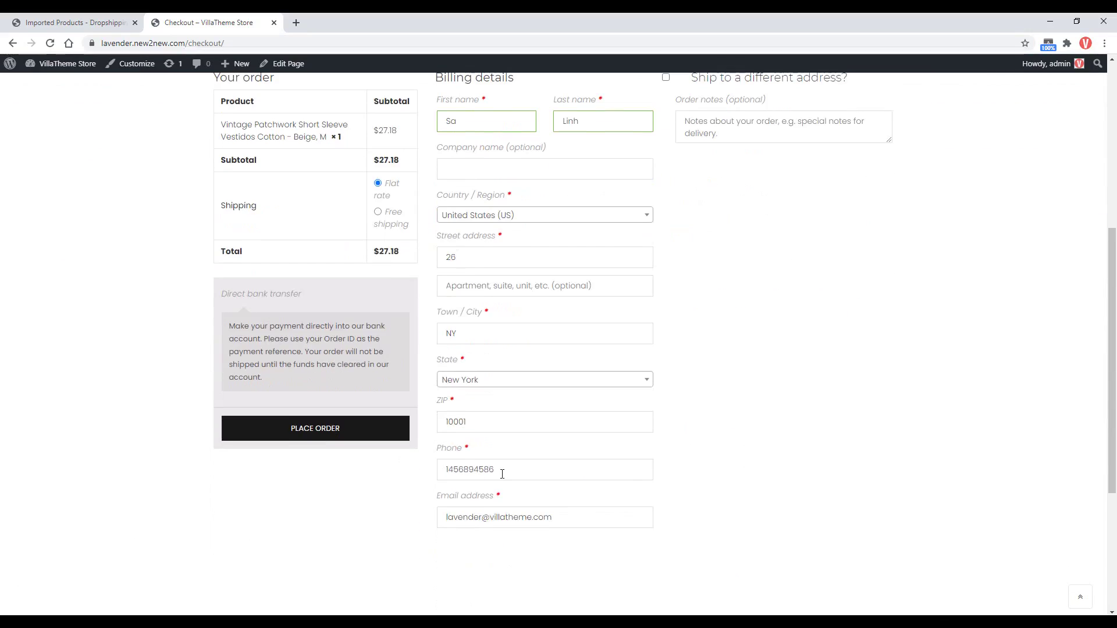
{"action": "left_click_drag", "start_coordinate": [501, 472], "coordinate": [429, 474]}
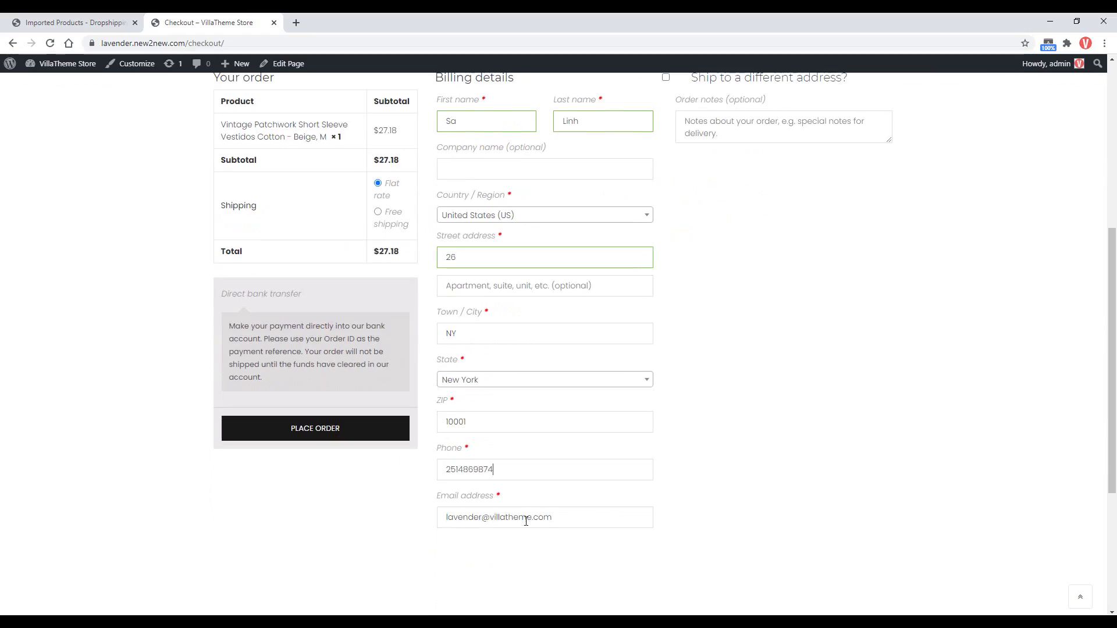
{"action": "triple_click", "coordinate": [526, 520]}
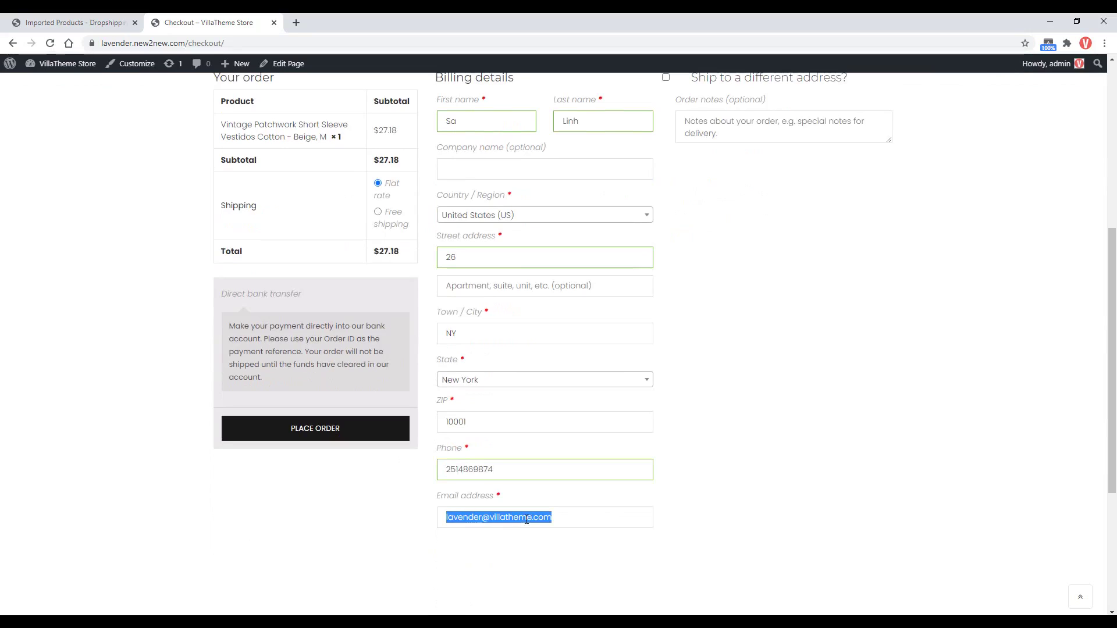
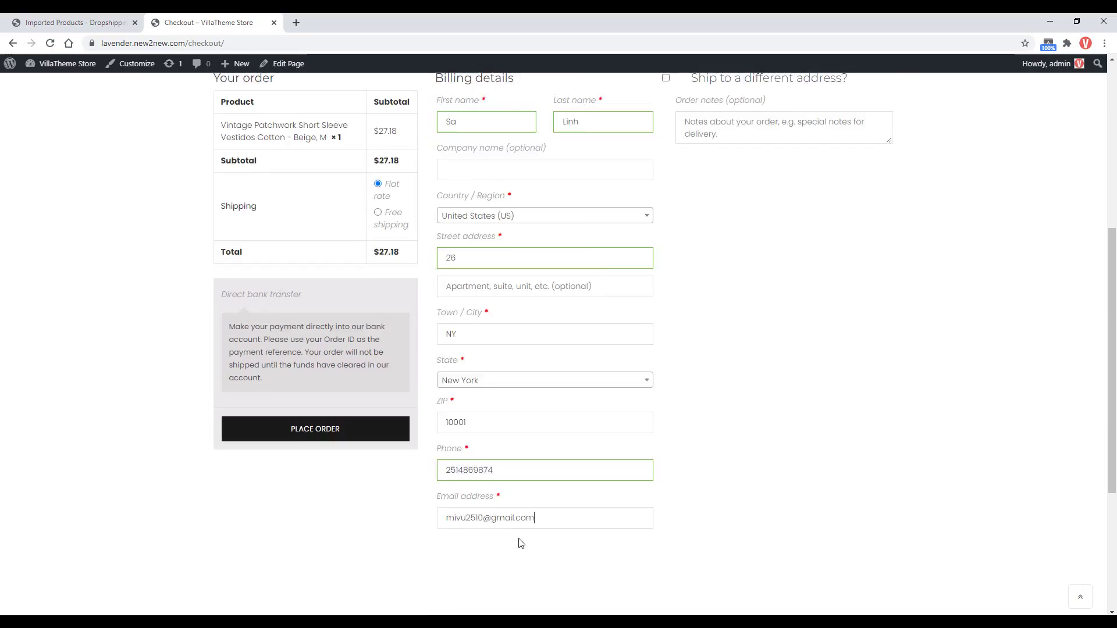
Ship to a different address with an edited shipping name and place the $27.18 order.
{"action": "scroll", "coordinate": [572, 459], "scroll_direction": "up", "scroll_amount": 2}
{"action": "left_click", "coordinate": [666, 194]}
{"action": "scroll", "coordinate": [713, 338], "scroll_direction": "down", "scroll_amount": 2}
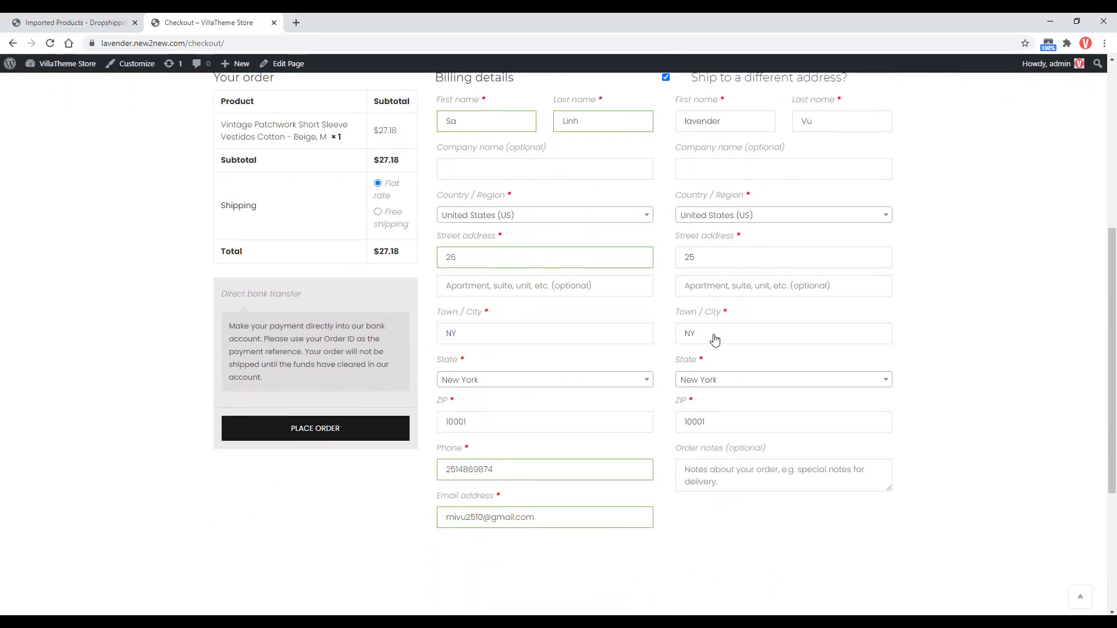
{"action": "scroll", "coordinate": [718, 418], "scroll_direction": "up", "scroll_amount": 2}
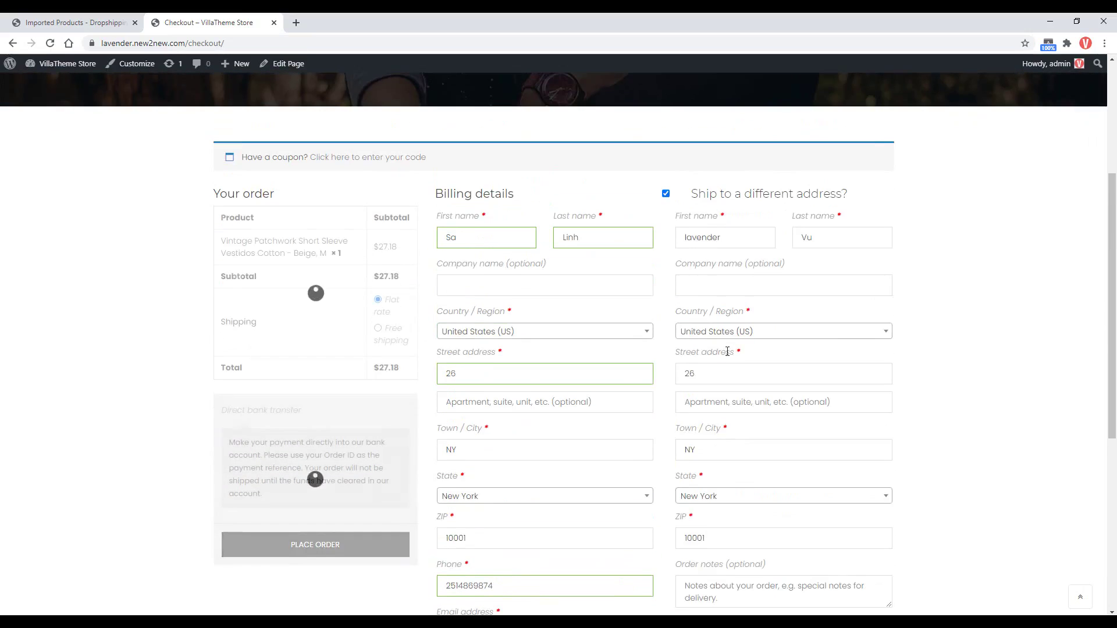
{"action": "left_click_drag", "start_coordinate": [724, 237], "coordinate": [667, 242]}
{"action": "type", "text": "Sa"}
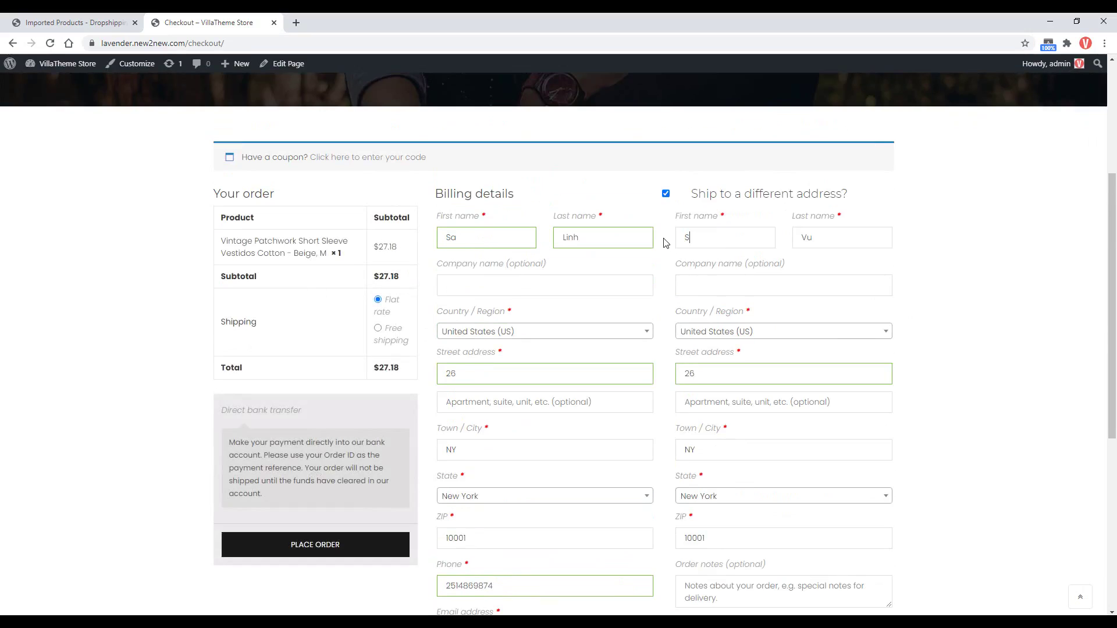
{"action": "key", "text": "Tab"}
{"action": "scroll", "coordinate": [516, 294], "scroll_direction": "down", "scroll_amount": 4}
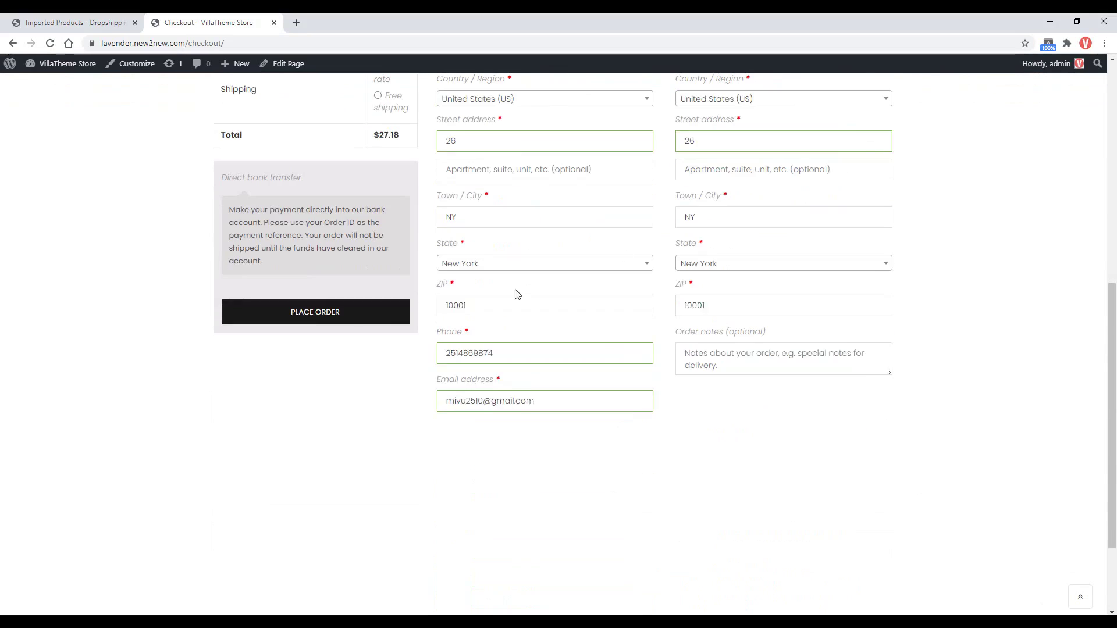
{"action": "left_click", "coordinate": [362, 315]}
{"action": "scroll", "coordinate": [361, 316], "scroll_direction": "down", "scroll_amount": 5}
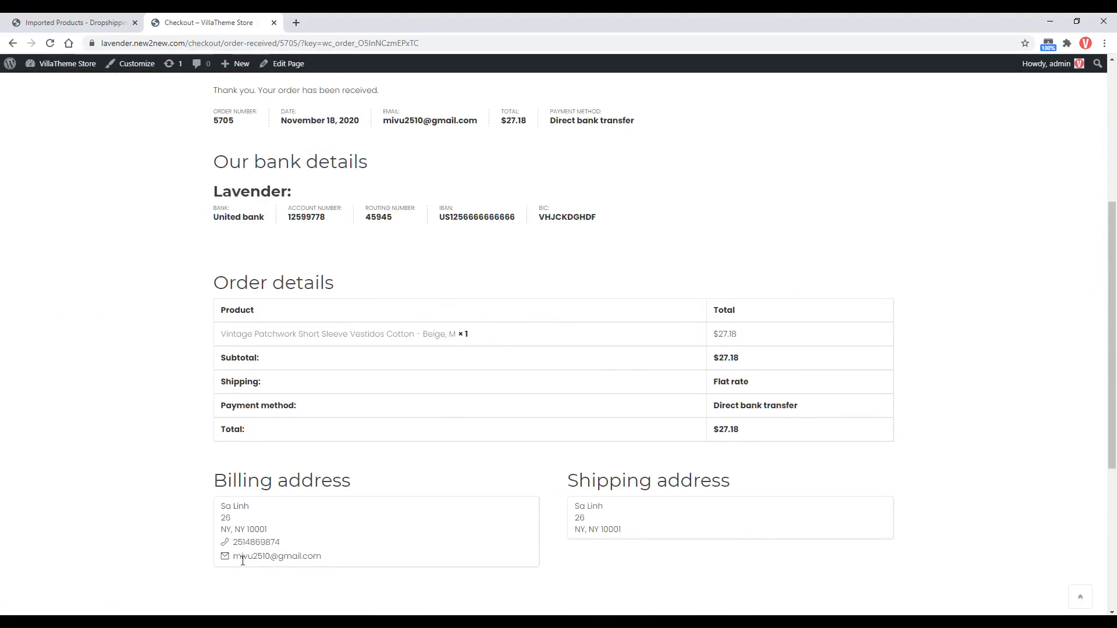
{"action": "left_click", "coordinate": [75, 22]}
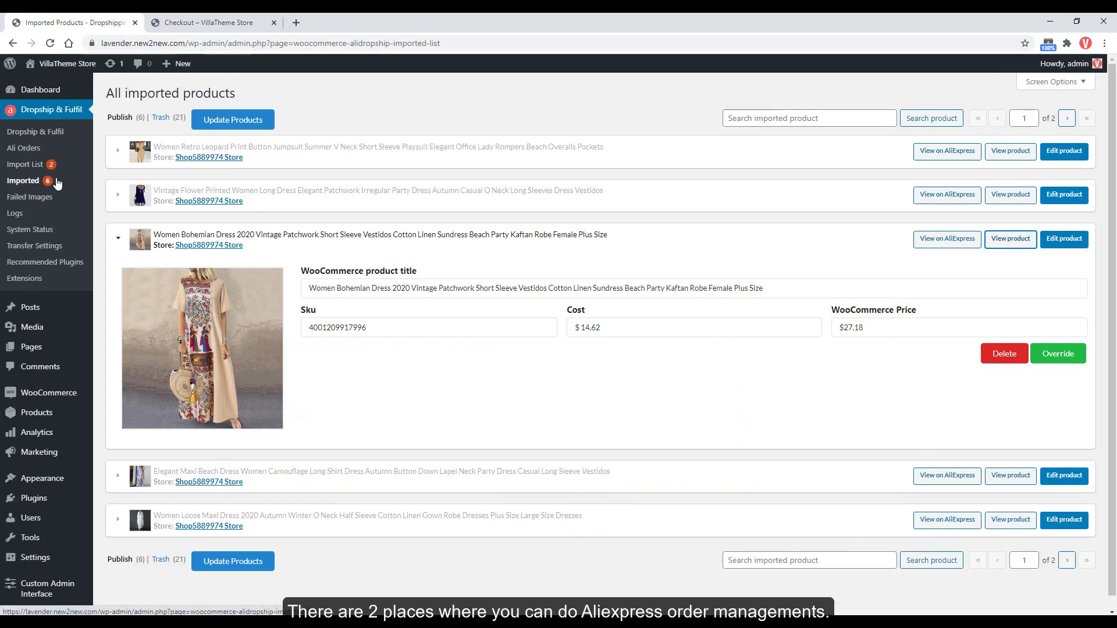
Review the three Ali Orders in the To order tab, including the beige dress order.
{"action": "left_click", "coordinate": [34, 149]}
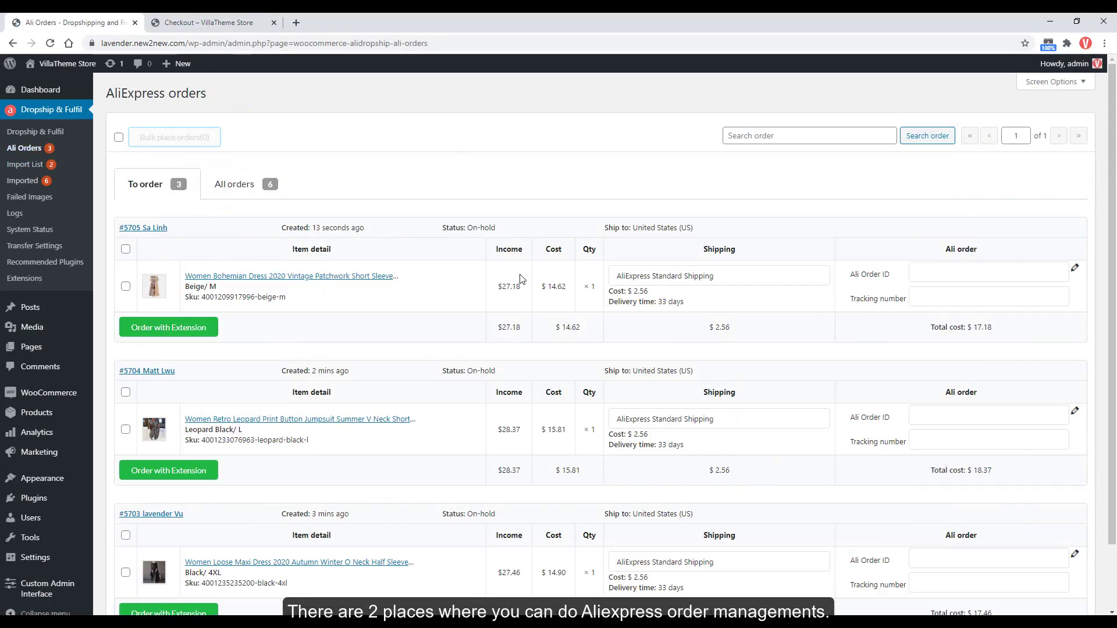
{"action": "scroll", "coordinate": [987, 373], "scroll_direction": "down", "scroll_amount": 1}
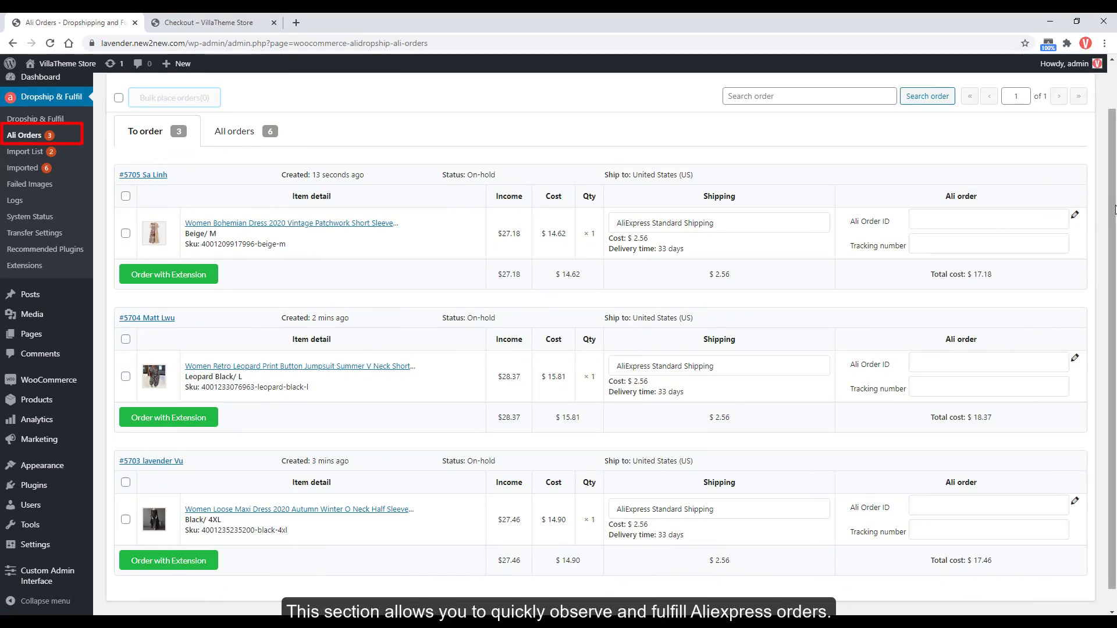
{"action": "scroll", "coordinate": [1115, 219], "scroll_direction": "down", "scroll_amount": 1}
{"action": "left_click_drag", "start_coordinate": [1115, 220], "coordinate": [1115, 198]}
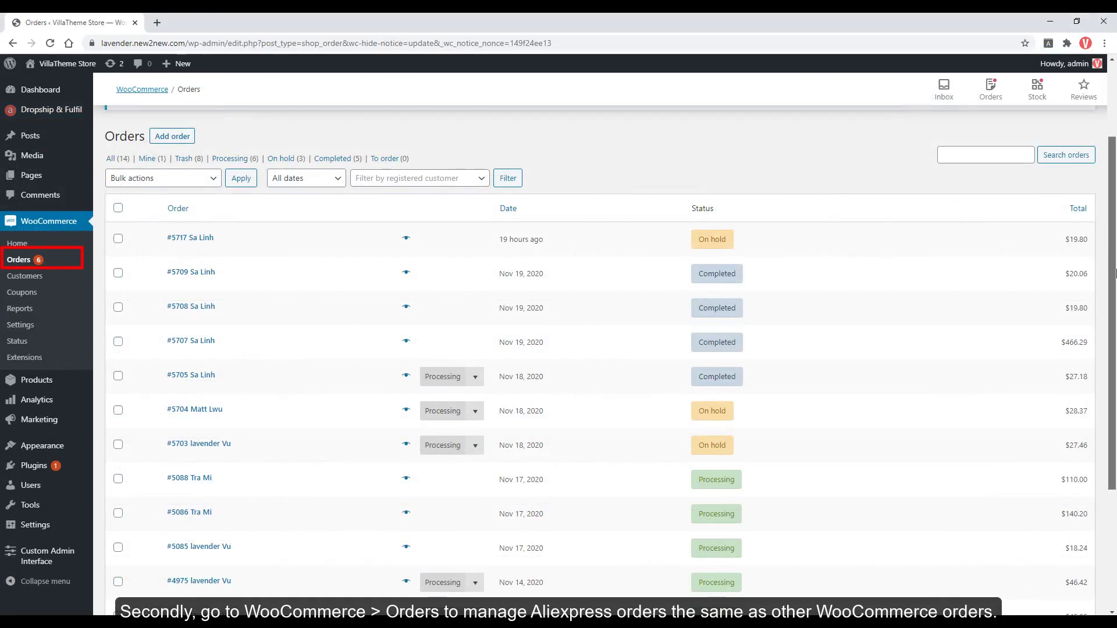
Open beige dress order #5705 and scroll through its details.
{"action": "scroll", "coordinate": [891, 294], "scroll_direction": "down", "scroll_amount": 1}
{"action": "scroll", "coordinate": [1115, 372], "scroll_direction": "down", "scroll_amount": 2}
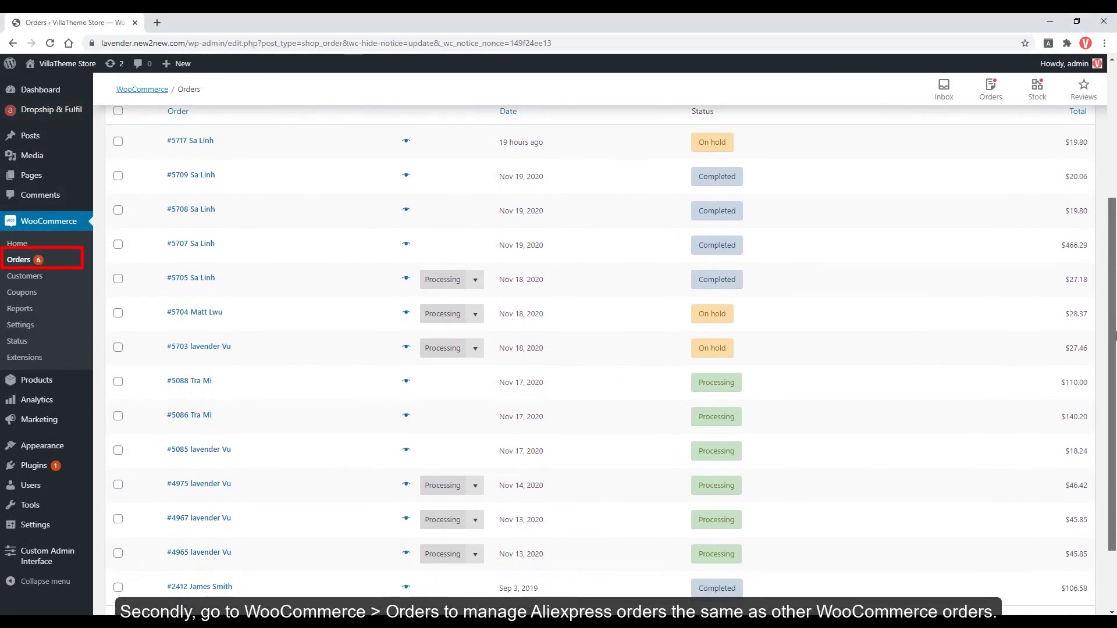
{"action": "scroll", "coordinate": [1115, 372], "scroll_direction": "up", "scroll_amount": 1}
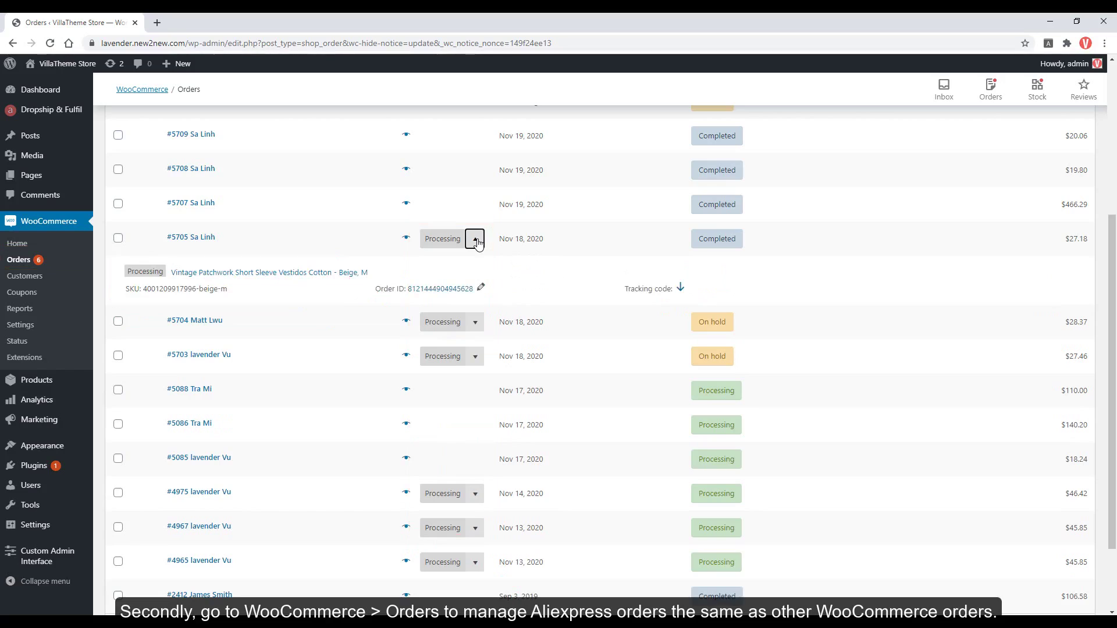
{"action": "left_click", "coordinate": [200, 239]}
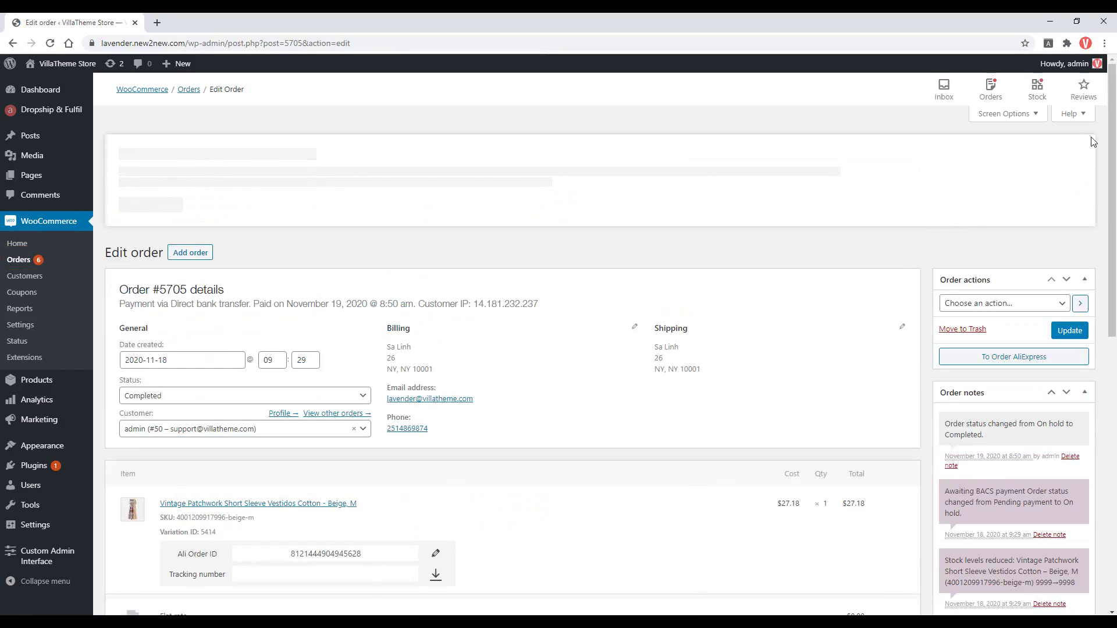
{"action": "left_click_drag", "start_coordinate": [1115, 149], "coordinate": [1115, 463]}
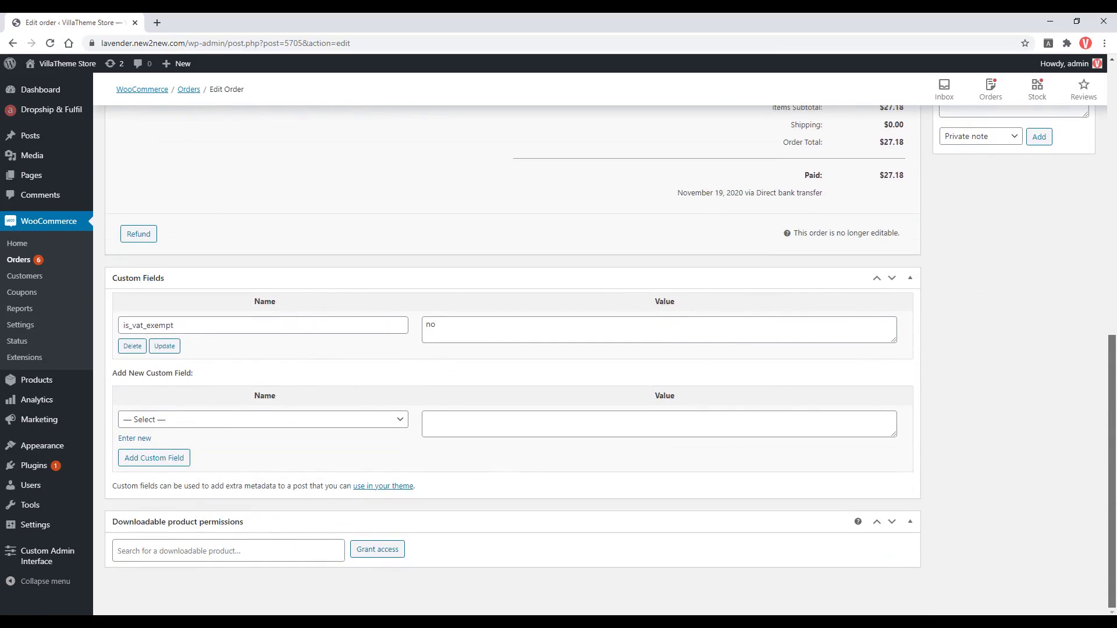
{"action": "left_click_drag", "start_coordinate": [1116, 412], "coordinate": [1115, 208]}
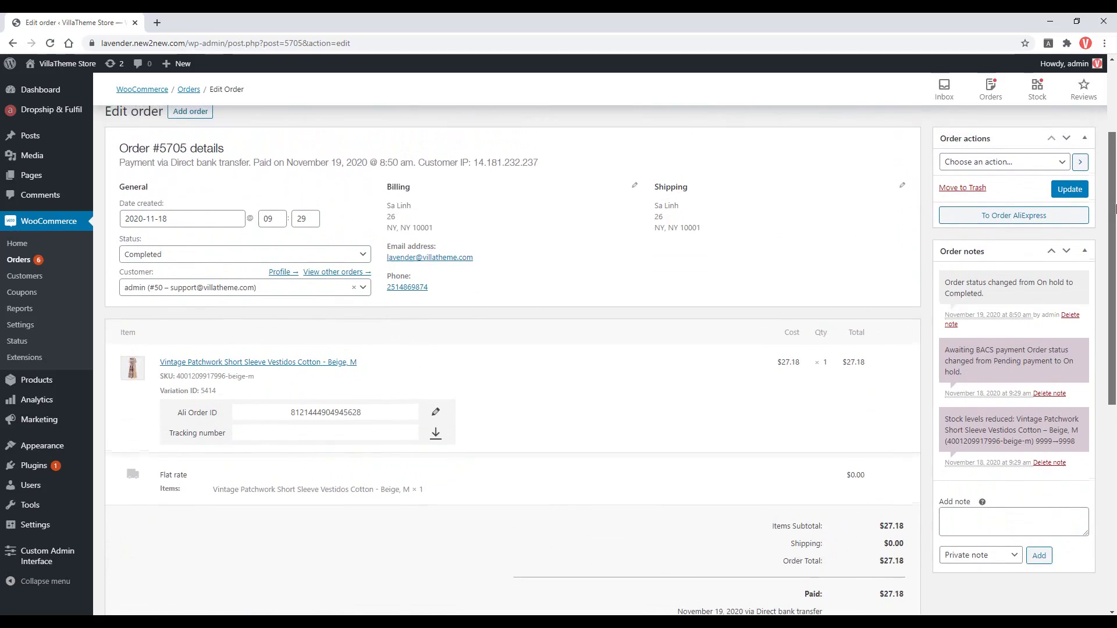
Make the billing and shipping addresses editable, then start and cancel editing the Ali Order ID.
{"action": "left_click", "coordinate": [635, 186]}
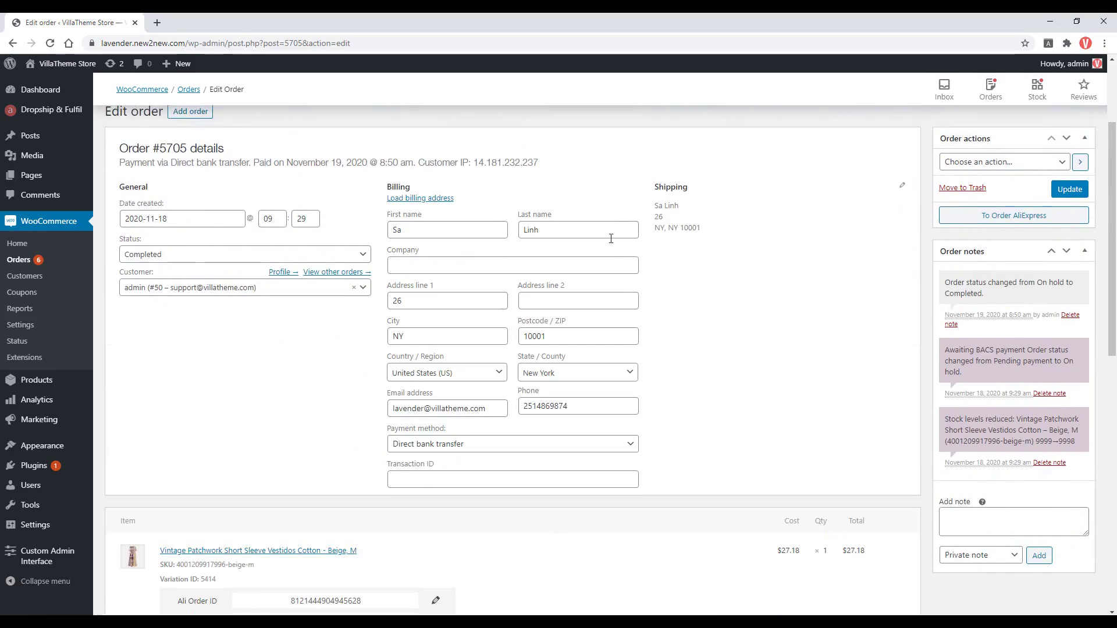
{"action": "left_click", "coordinate": [903, 187]}
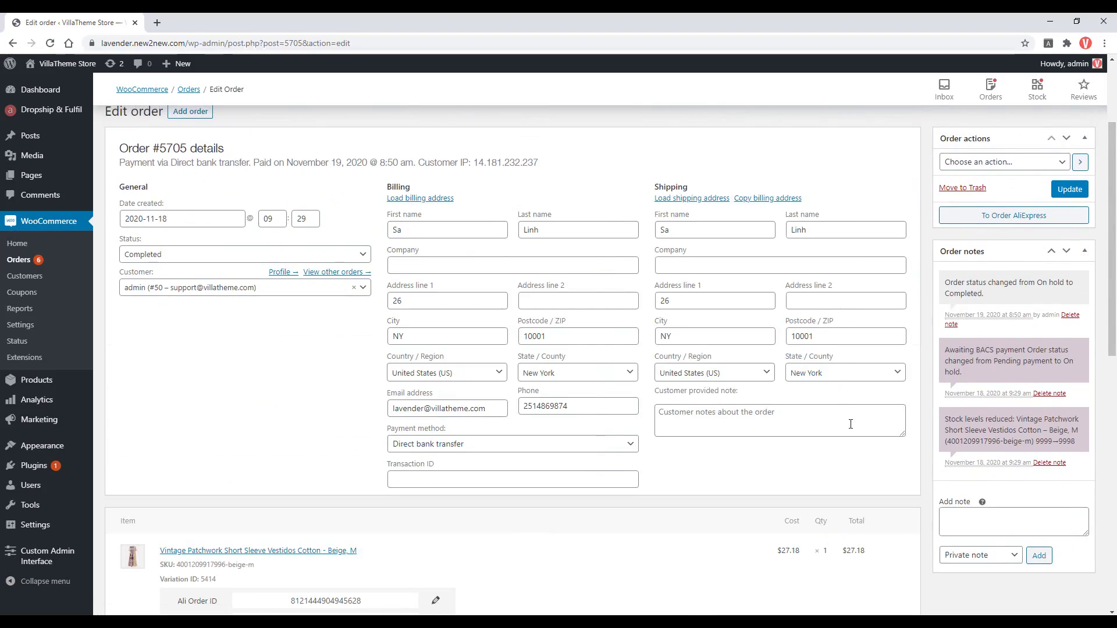
{"action": "scroll", "coordinate": [851, 425], "scroll_direction": "down", "scroll_amount": 4}
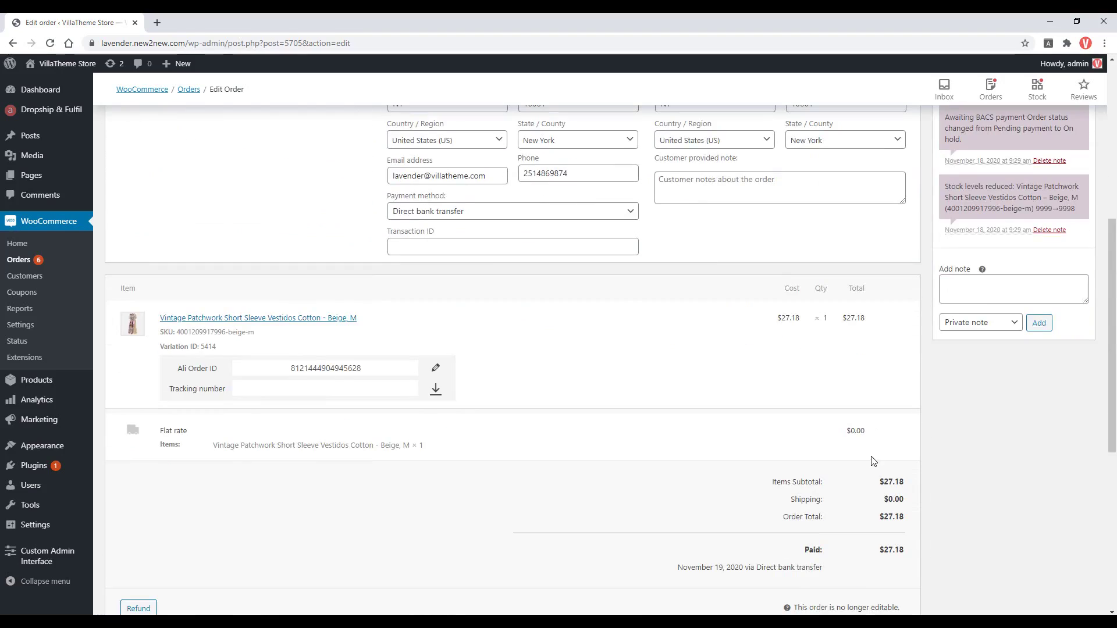
{"action": "left_click", "coordinate": [435, 370]}
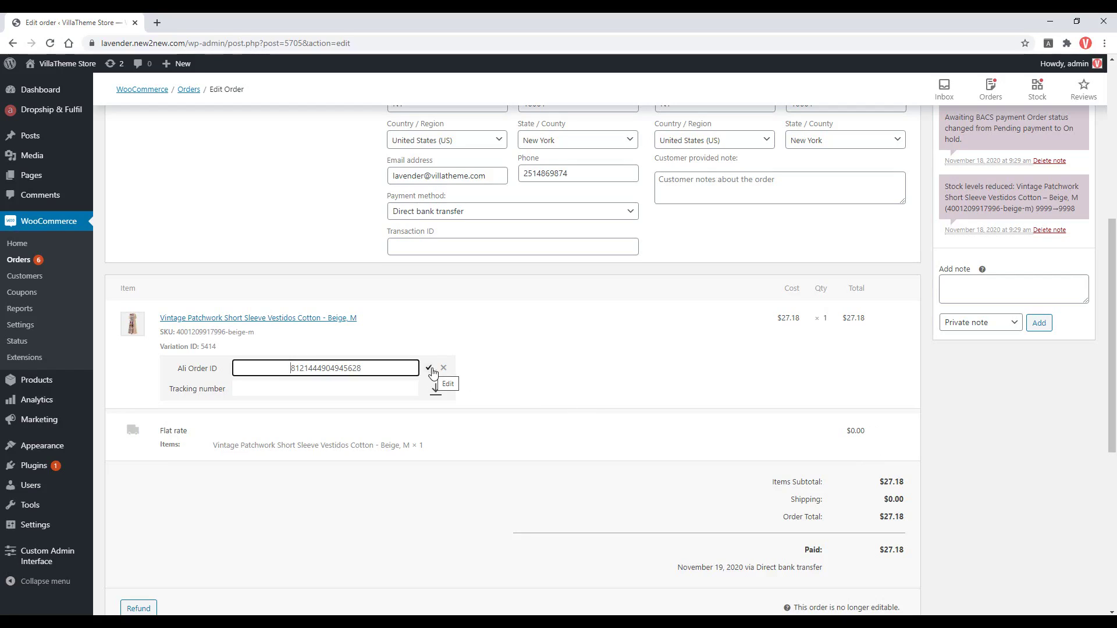
{"action": "left_click", "coordinate": [443, 370]}
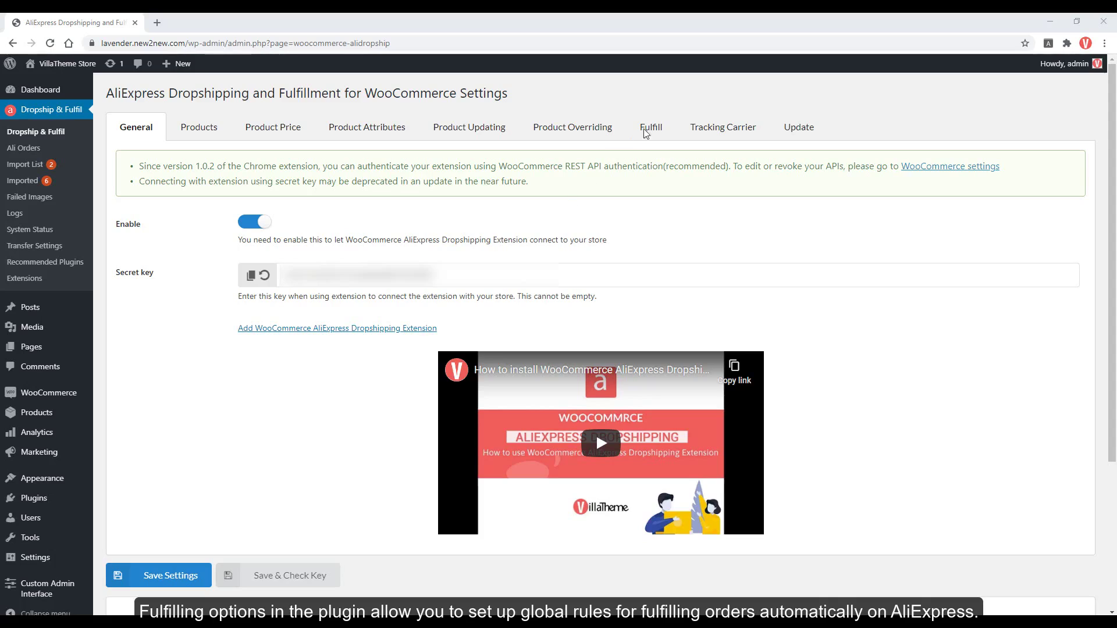
Review the plugin's Fulfill settings down to the Default phone number field.
{"action": "left_click", "coordinate": [657, 128]}
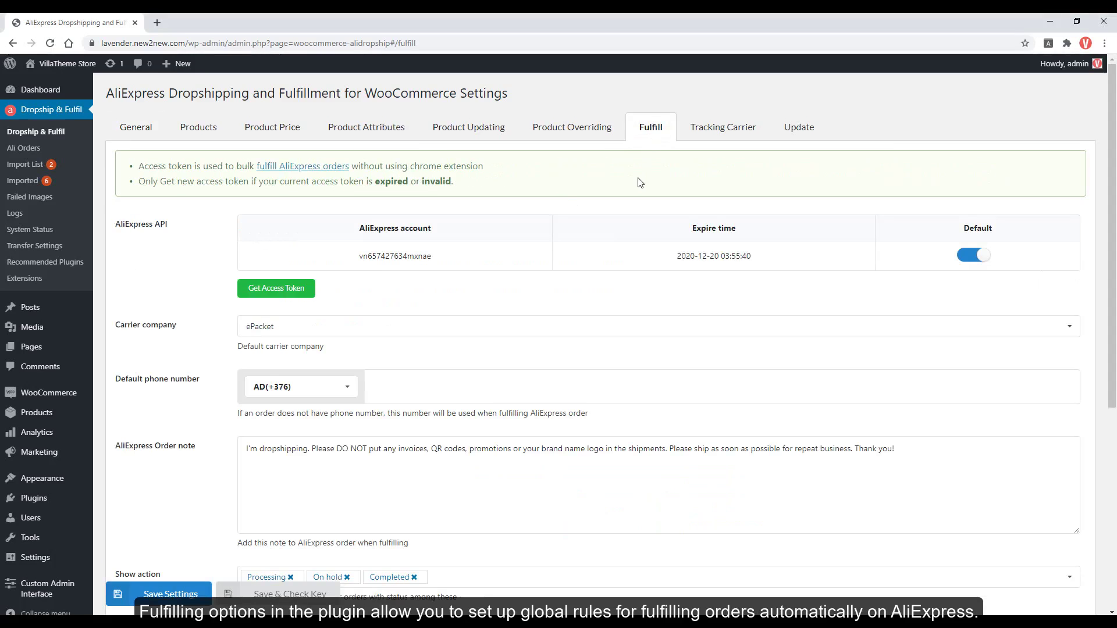
{"action": "scroll", "coordinate": [640, 183], "scroll_direction": "down", "scroll_amount": 1}
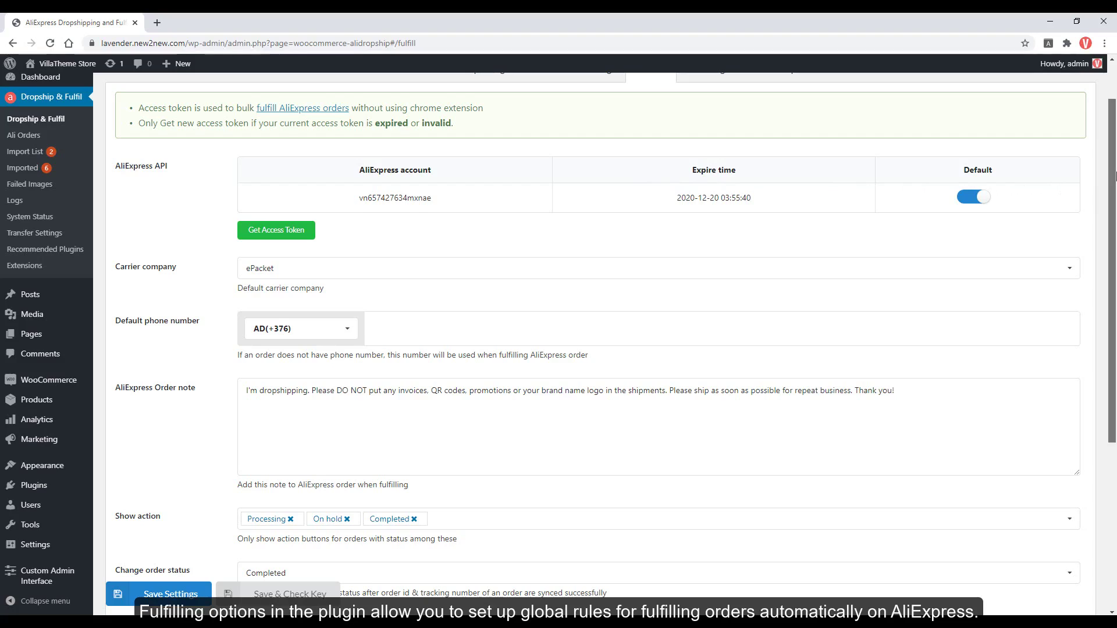
{"action": "left_click_drag", "start_coordinate": [1113, 181], "coordinate": [1114, 162]}
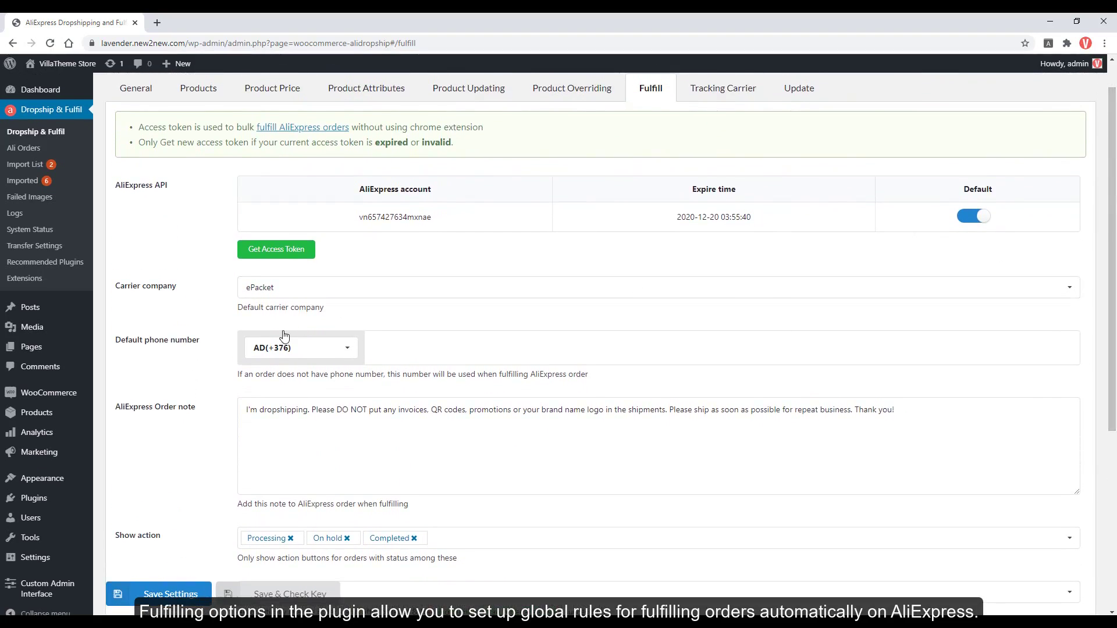
{"action": "left_click", "coordinate": [413, 352]}
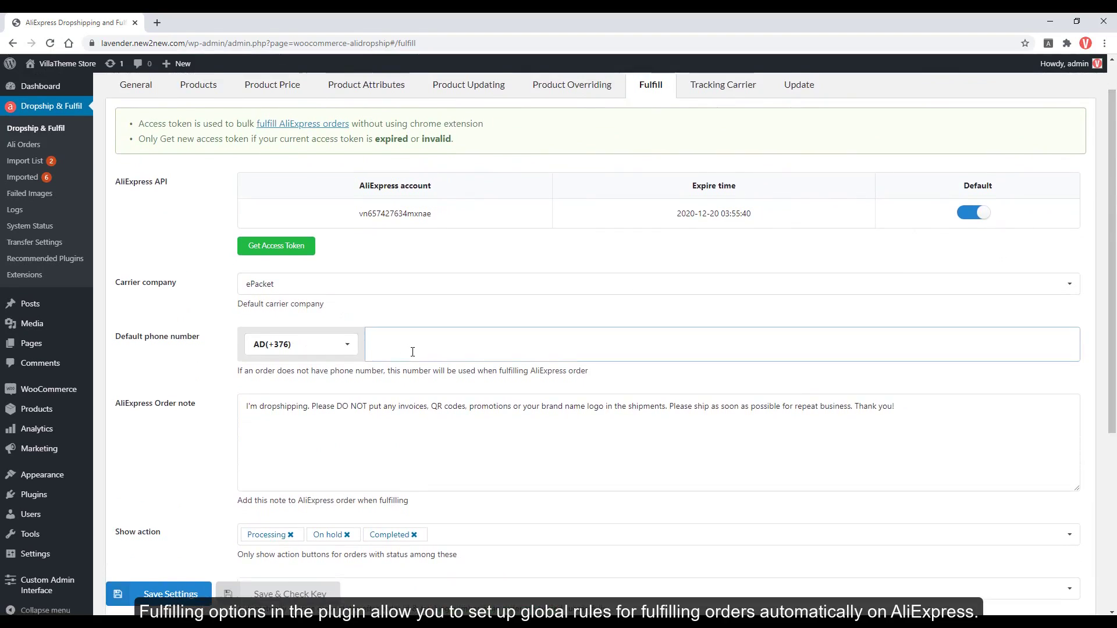
{"action": "scroll", "coordinate": [411, 353], "scroll_direction": "down", "scroll_amount": 1}
{"action": "scroll", "coordinate": [402, 361], "scroll_direction": "up", "scroll_amount": 1}
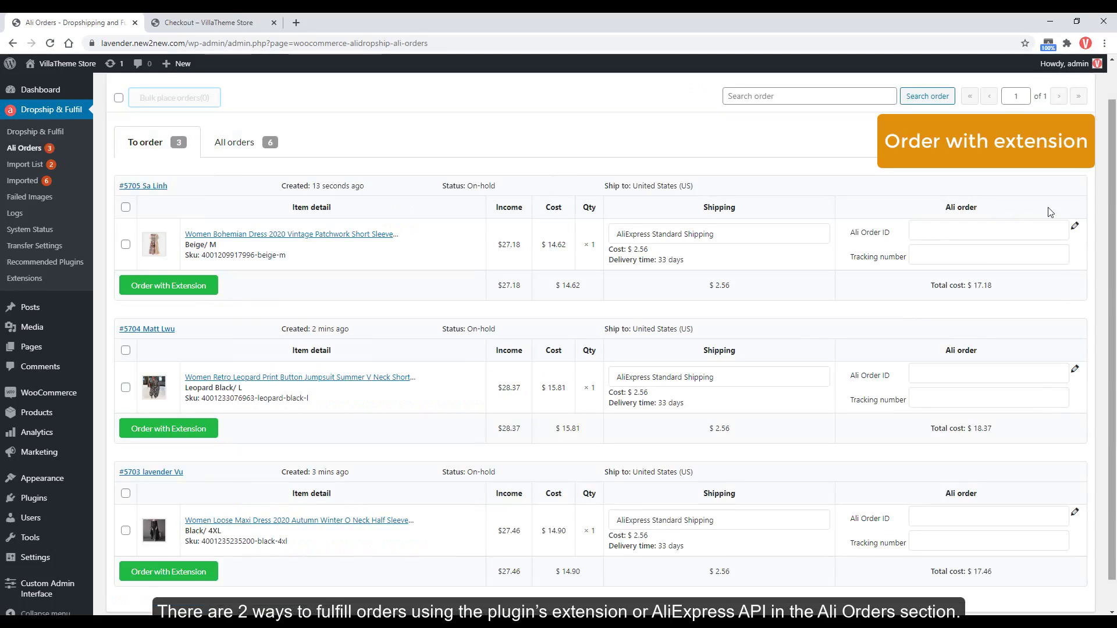
Place AliExpress order #5704 for the jumpsuit through the browser extension.
{"action": "left_click", "coordinate": [211, 434]}
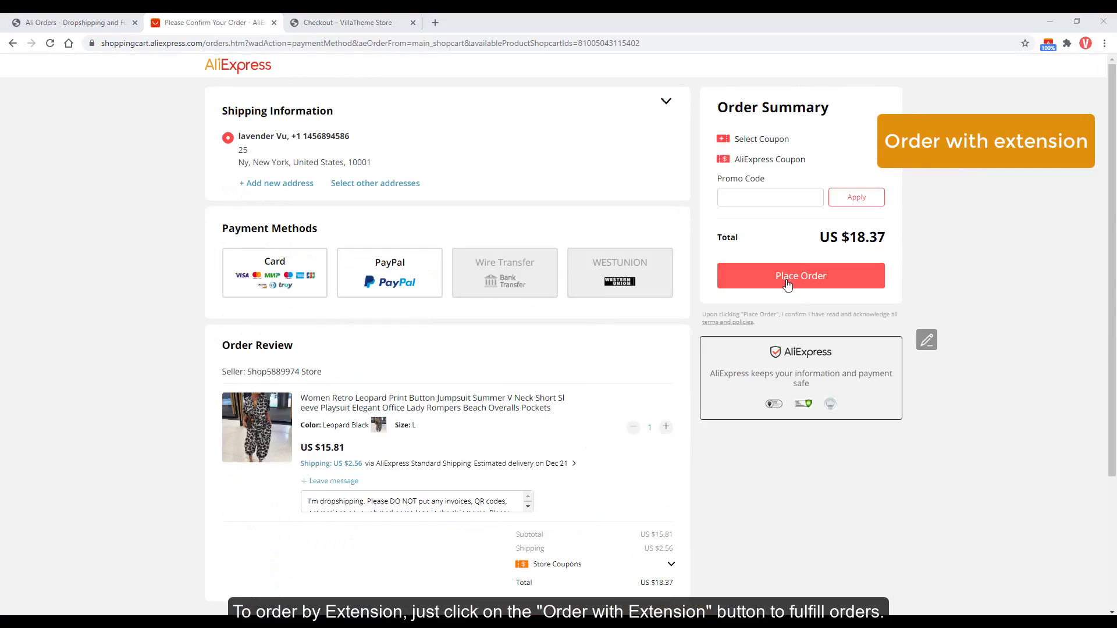
{"action": "left_click", "coordinate": [798, 285]}
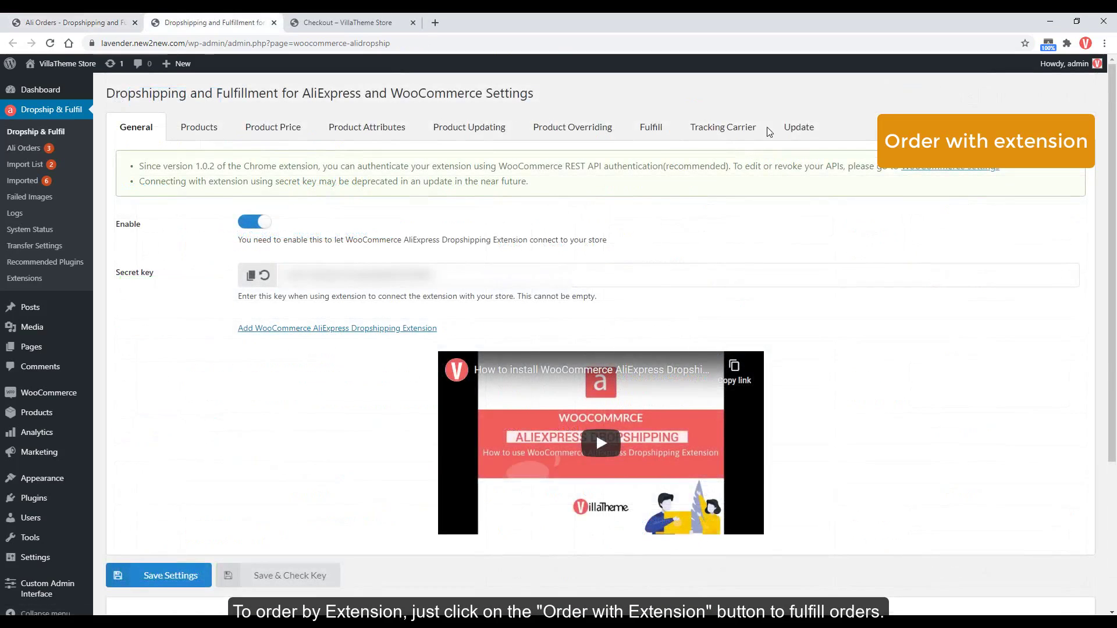
{"action": "left_click", "coordinate": [793, 130]}
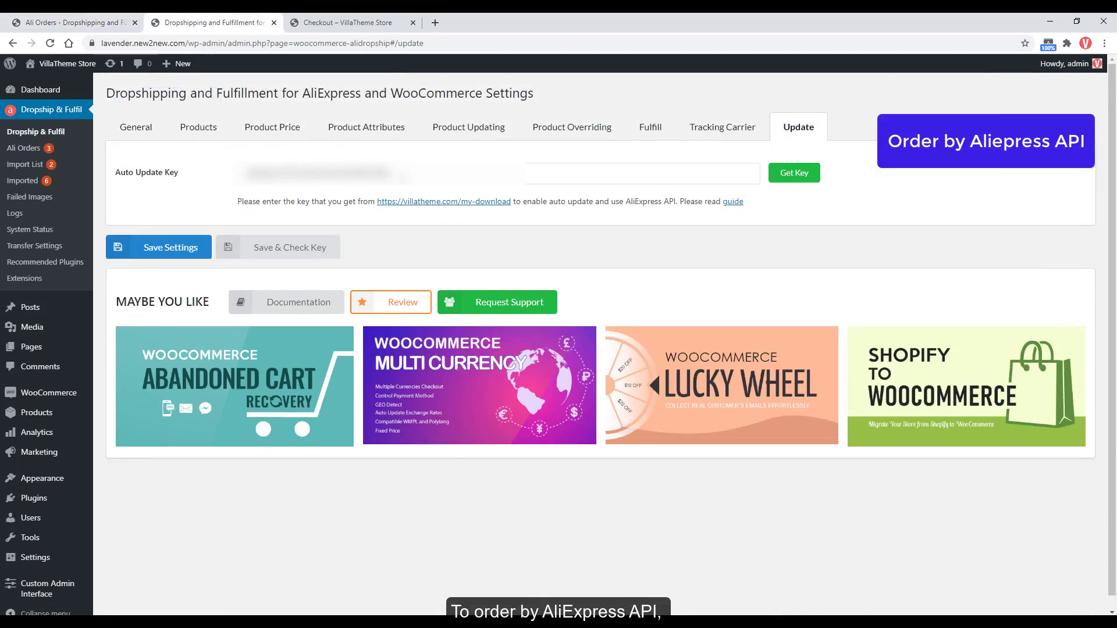
{"action": "left_click", "coordinate": [195, 249]}
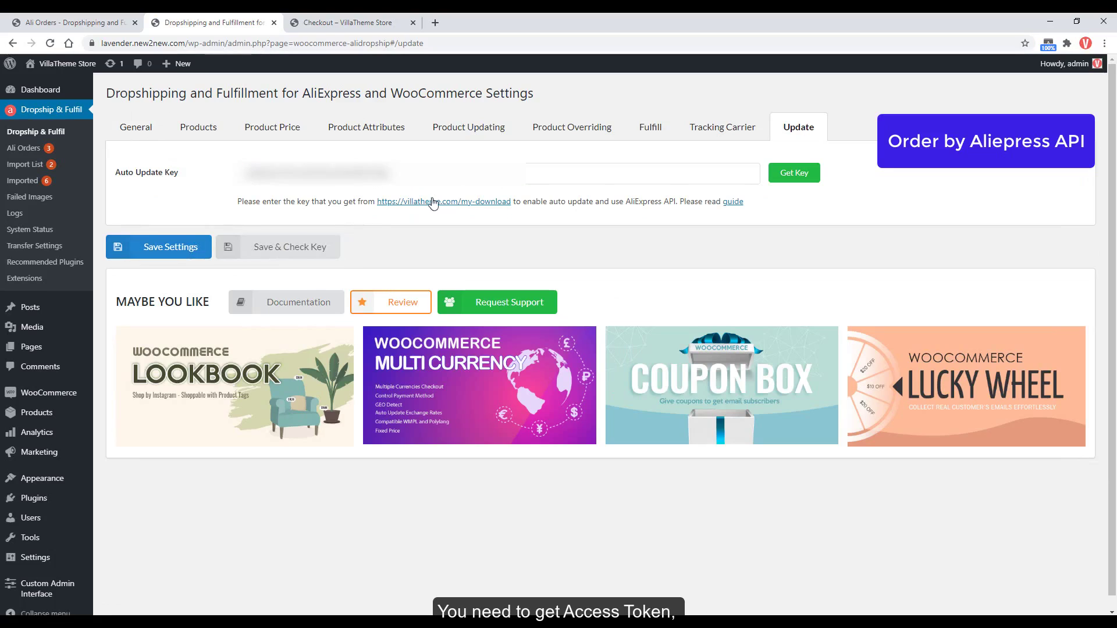
{"action": "left_click", "coordinate": [645, 131]}
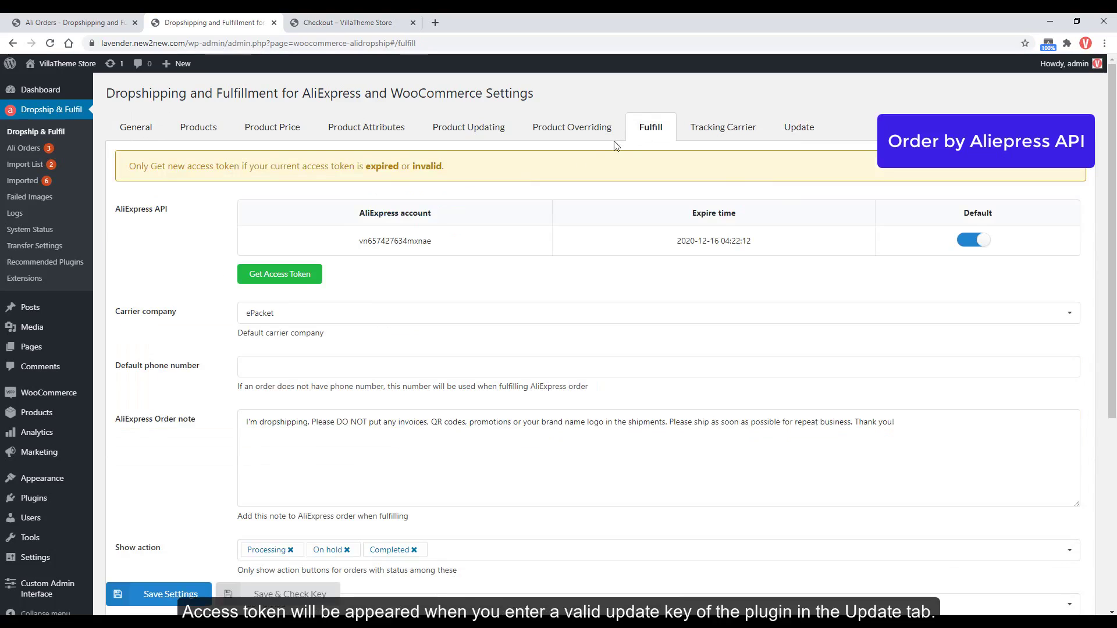
{"action": "left_click", "coordinate": [317, 276]}
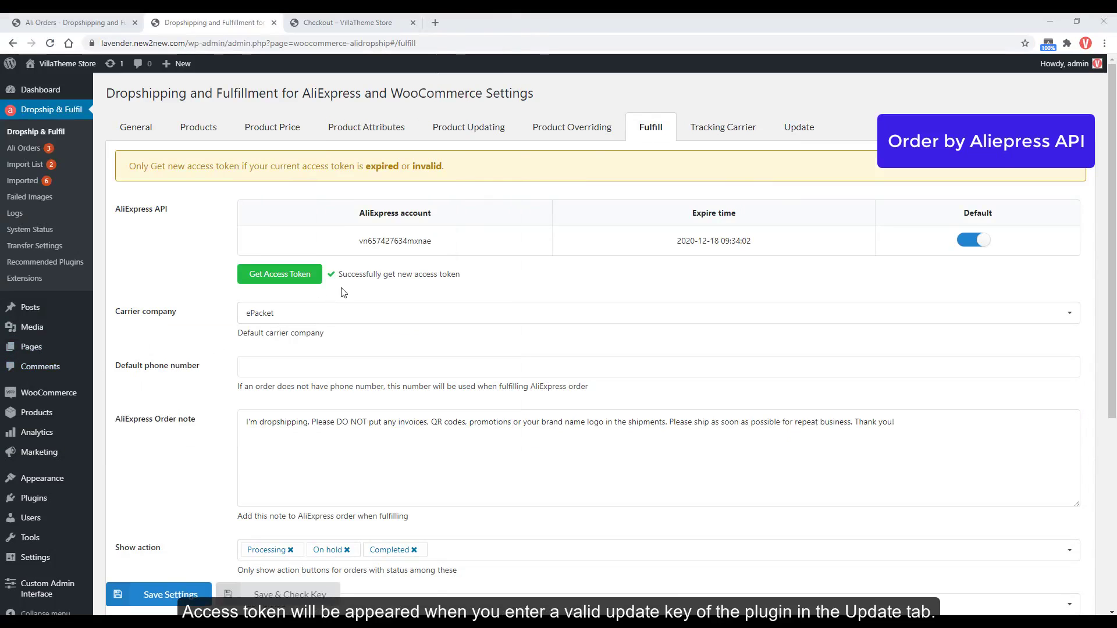
{"action": "key", "text": "ctrl+shift+Tab"}
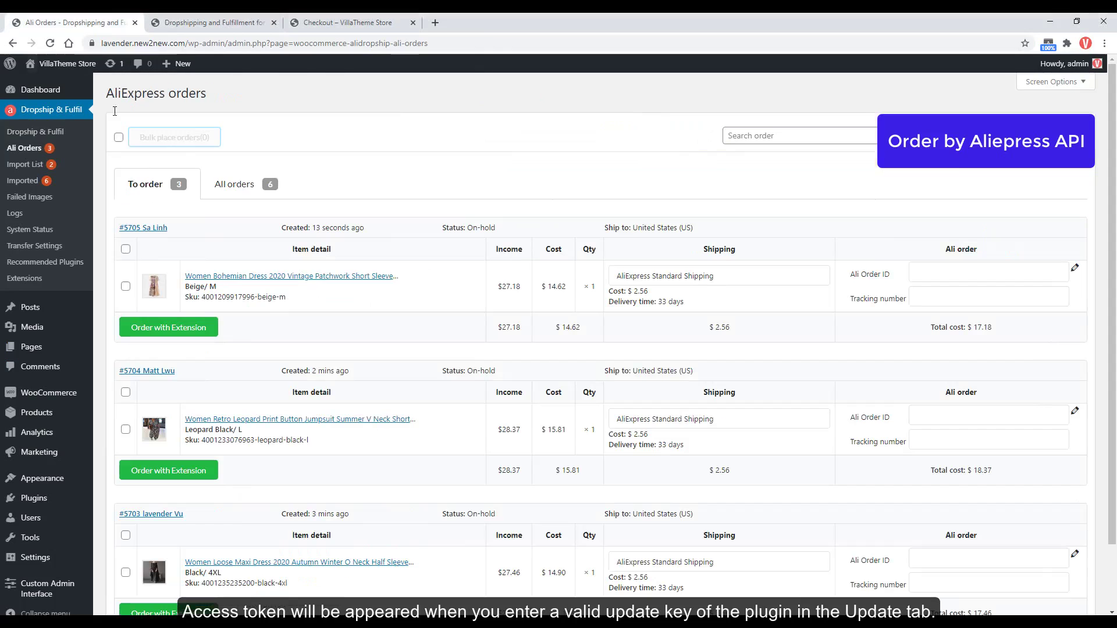
Reload the Ali Orders list, select order #5705, and cancel its single-order confirmation.
{"action": "key", "text": "F5"}
{"action": "scroll", "coordinate": [342, 263], "scroll_direction": "down", "scroll_amount": 2}
{"action": "scroll", "coordinate": [342, 263], "scroll_direction": "up", "scroll_amount": 2}
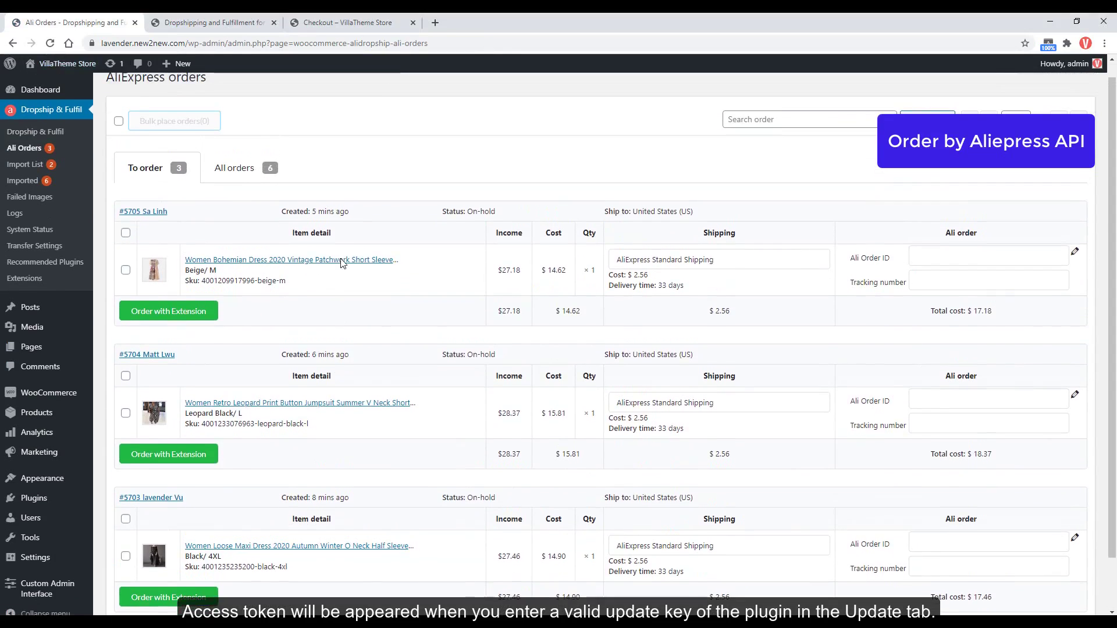
{"action": "left_click", "coordinate": [125, 234]}
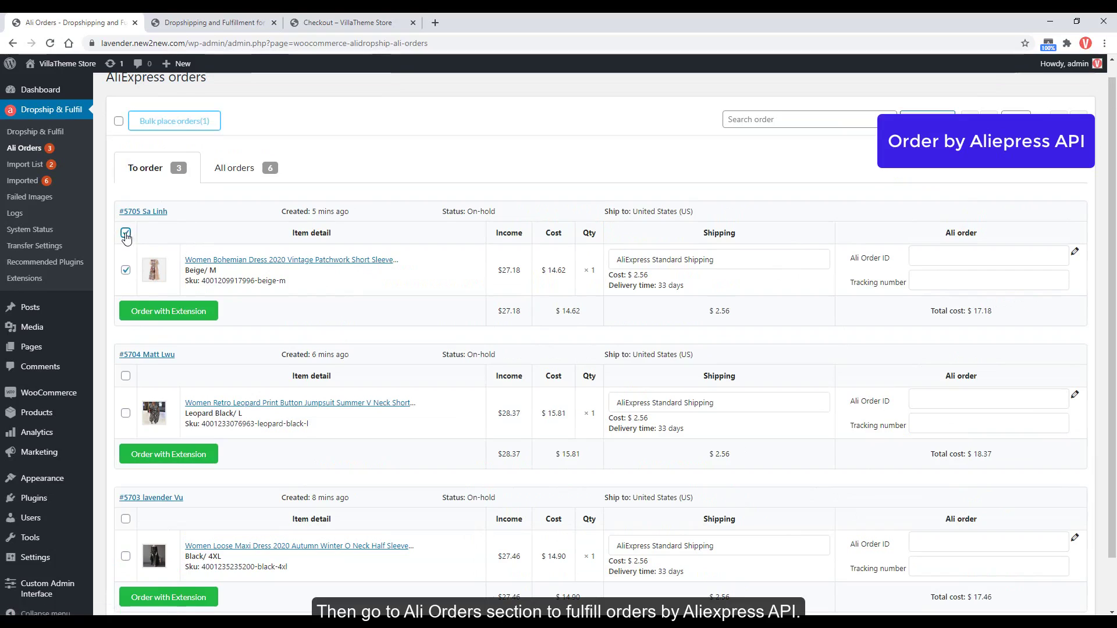
{"action": "left_click", "coordinate": [174, 121]}
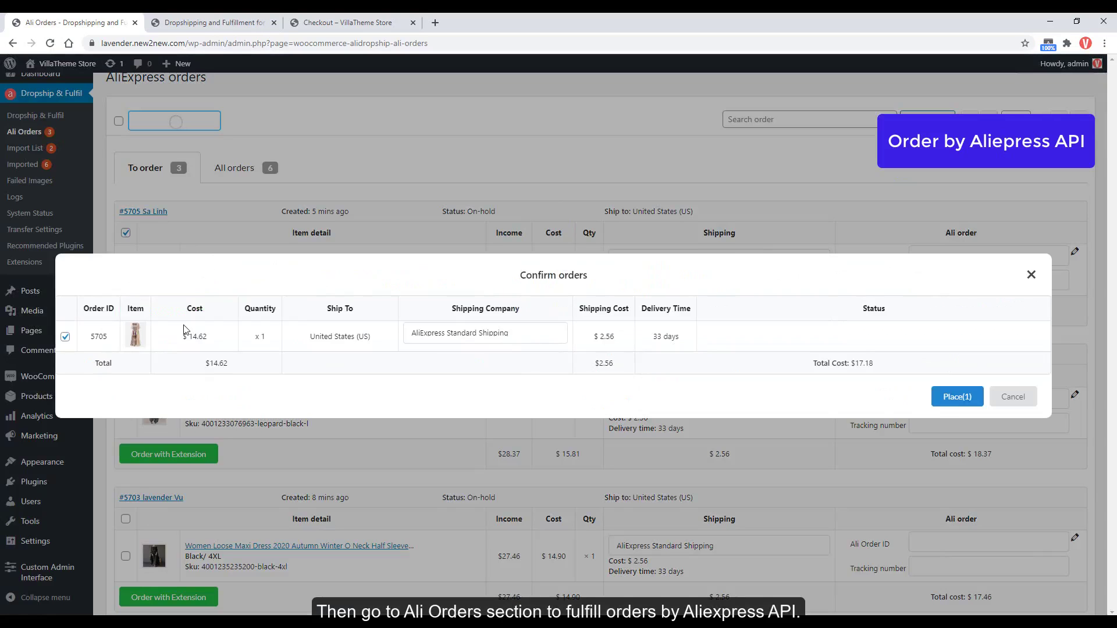
{"action": "left_click", "coordinate": [275, 437]}
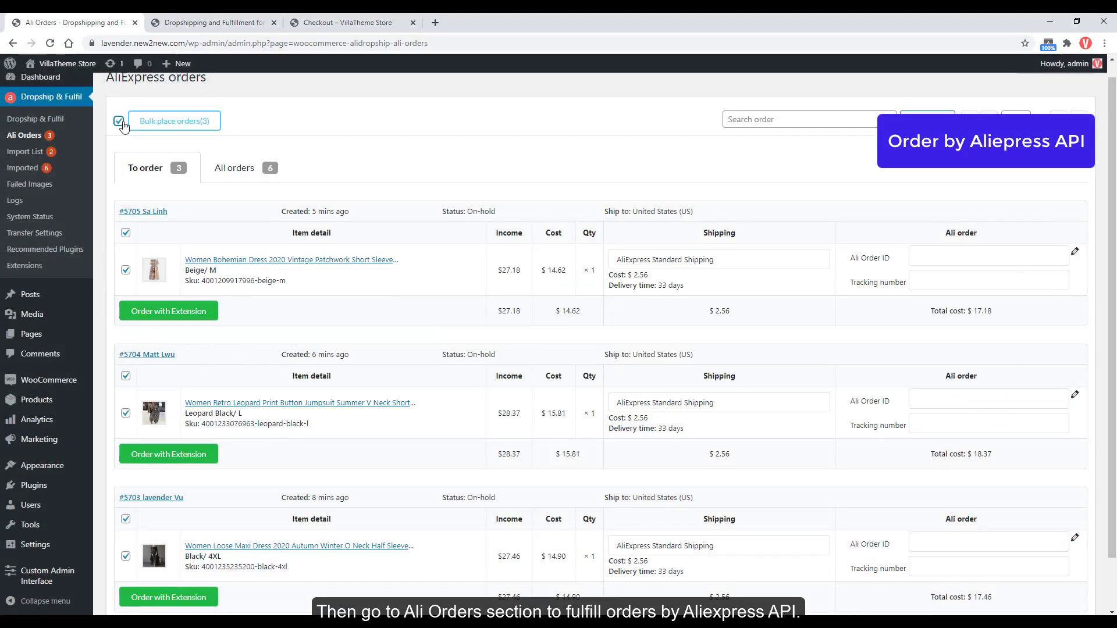
{"action": "scroll", "coordinate": [146, 303], "scroll_direction": "down", "scroll_amount": 1}
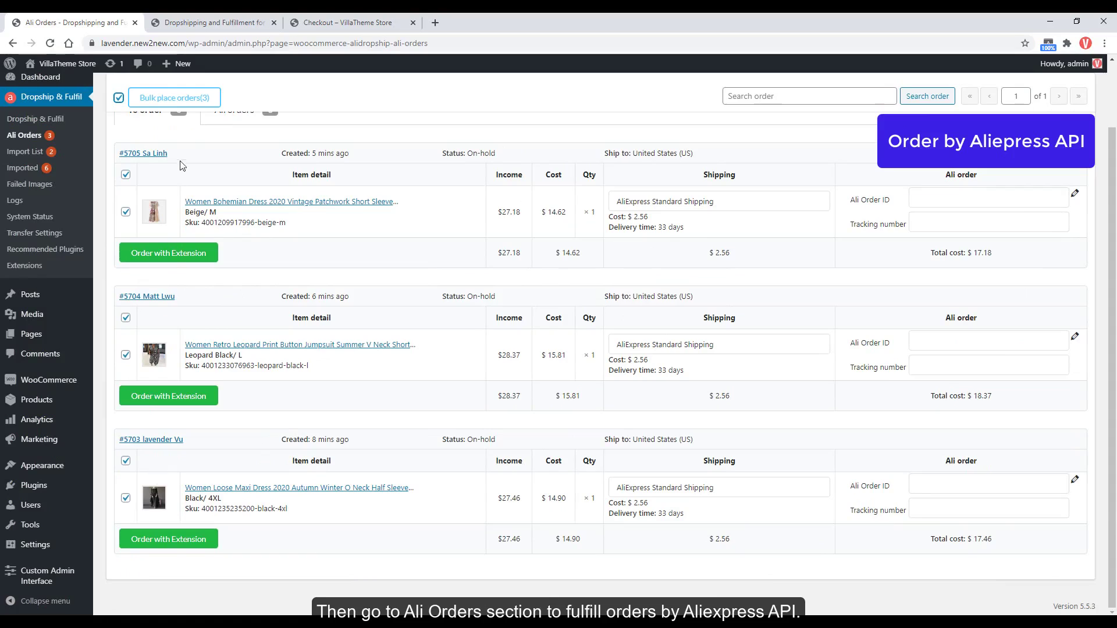
Bulk-place all three orders with AliExpress Standard Shipping and go to payment.
{"action": "left_click", "coordinate": [172, 98]}
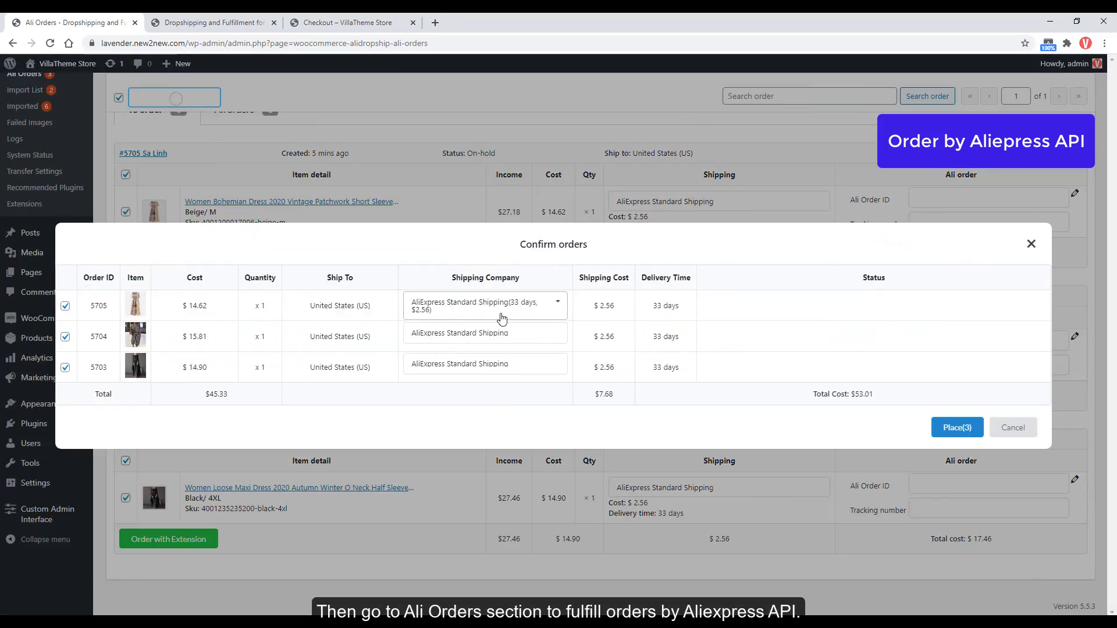
{"action": "left_click", "coordinate": [526, 317]}
{"action": "left_click", "coordinate": [526, 317]}
{"action": "left_click", "coordinate": [528, 332]}
{"action": "left_click", "coordinate": [604, 426]}
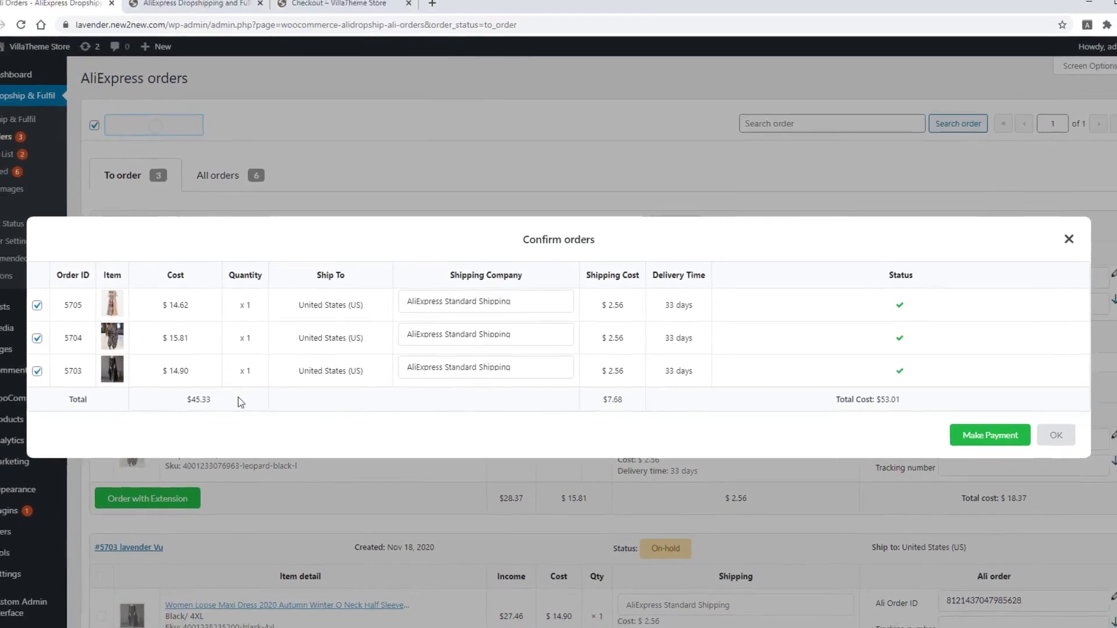
{"action": "left_click", "coordinate": [953, 428]}
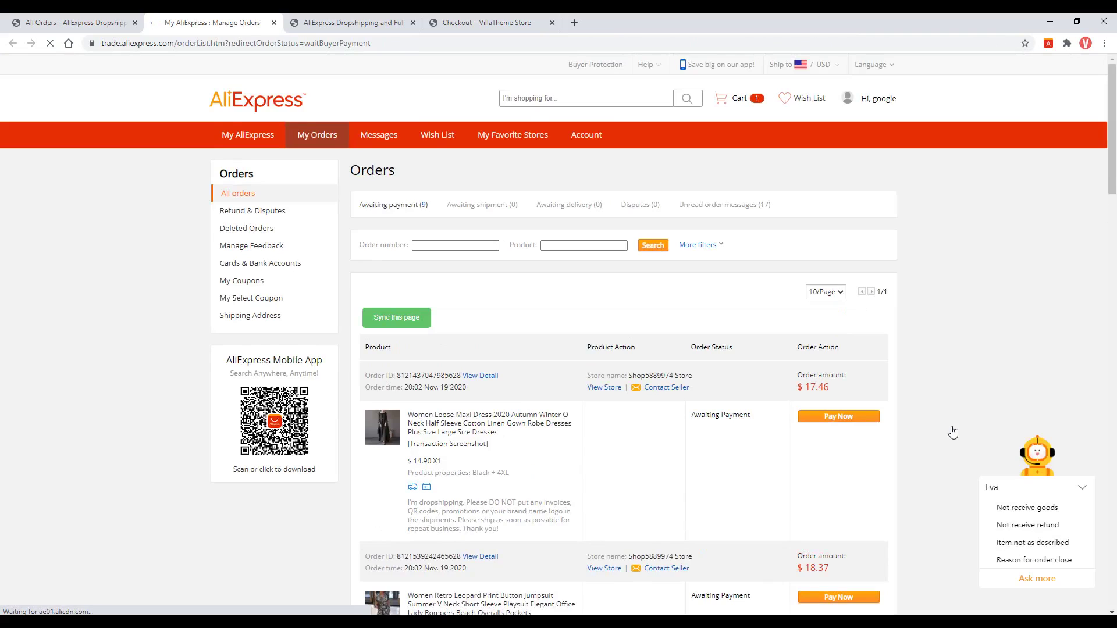
Open the Beige bohemian dress order from the awaiting-payment list and choose Pay Now.
{"action": "scroll", "coordinate": [953, 432], "scroll_direction": "down", "scroll_amount": 5}
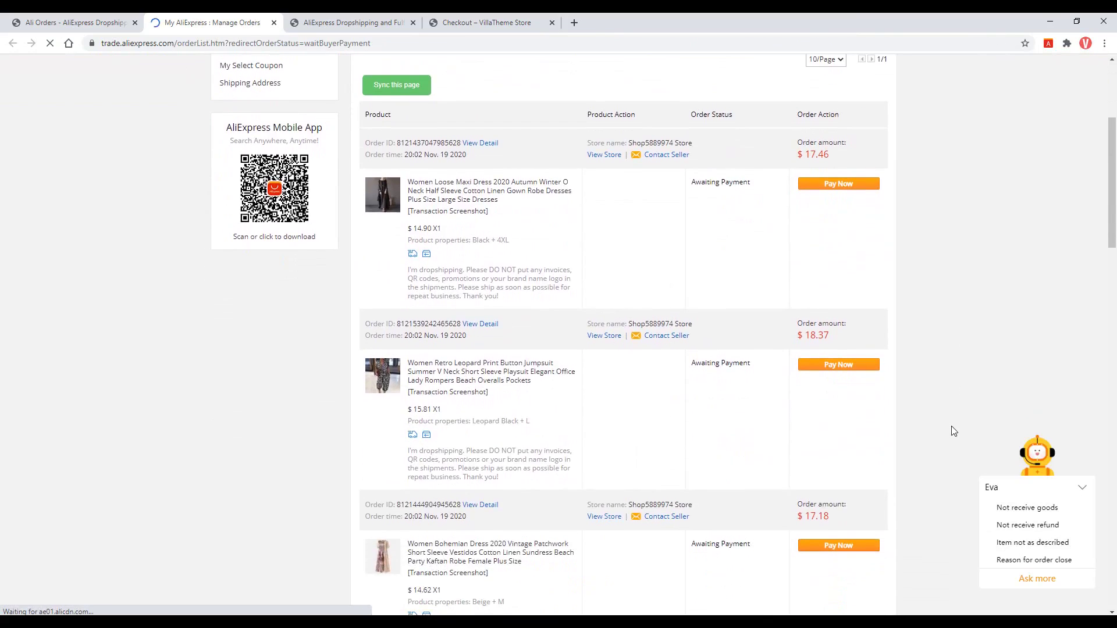
{"action": "scroll", "coordinate": [526, 424], "scroll_direction": "down", "scroll_amount": 1}
{"action": "left_click", "coordinate": [515, 418]}
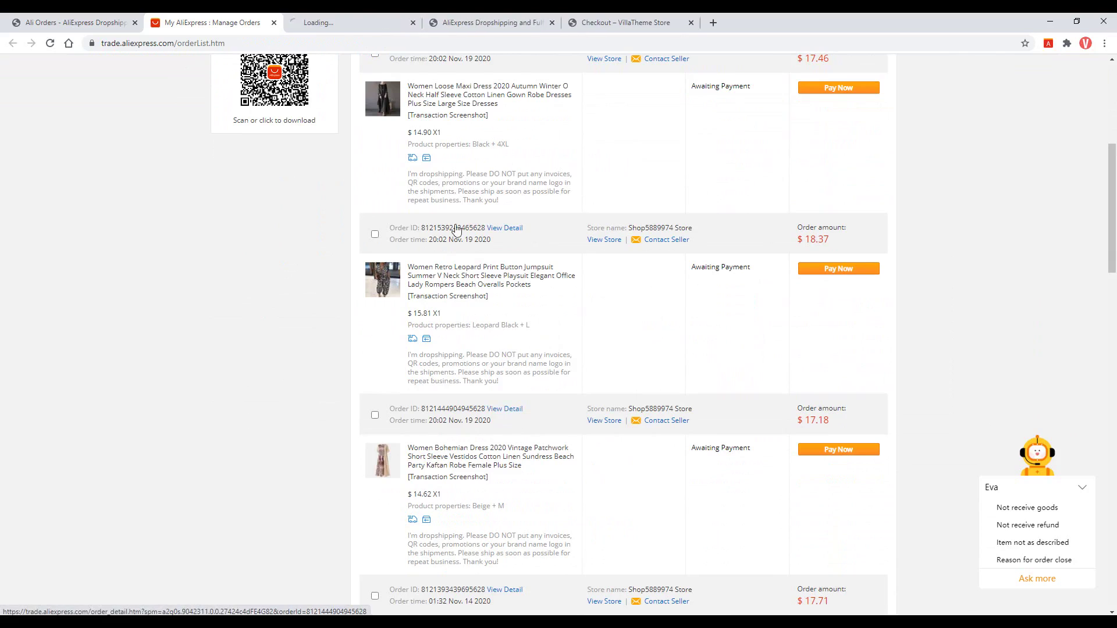
{"action": "scroll", "coordinate": [484, 348], "scroll_direction": "down", "scroll_amount": 2}
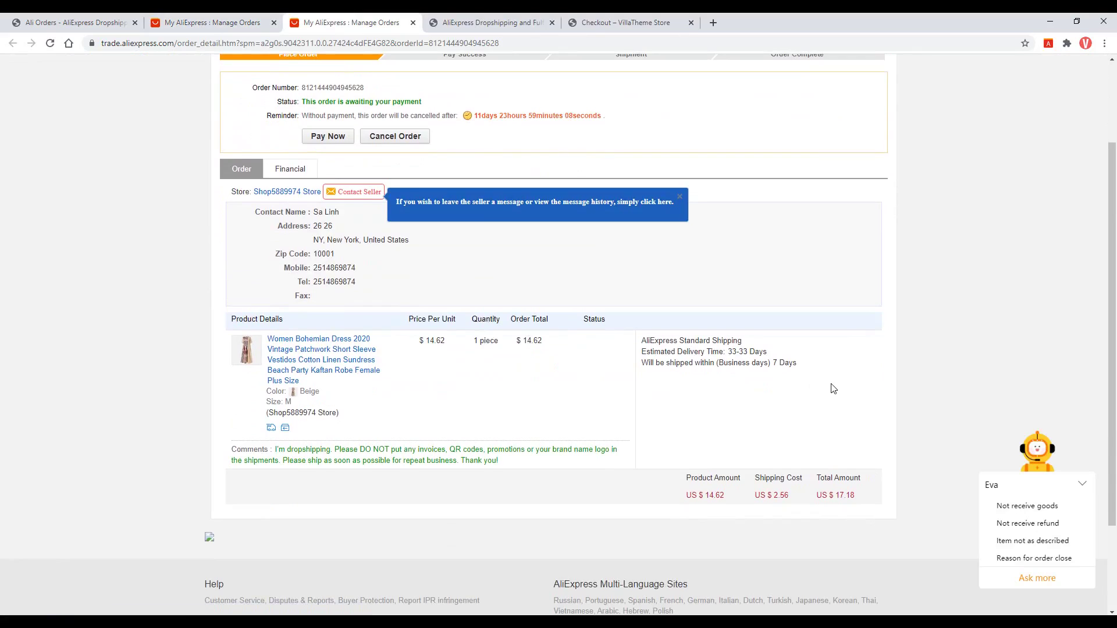
{"action": "left_click", "coordinate": [340, 138]}
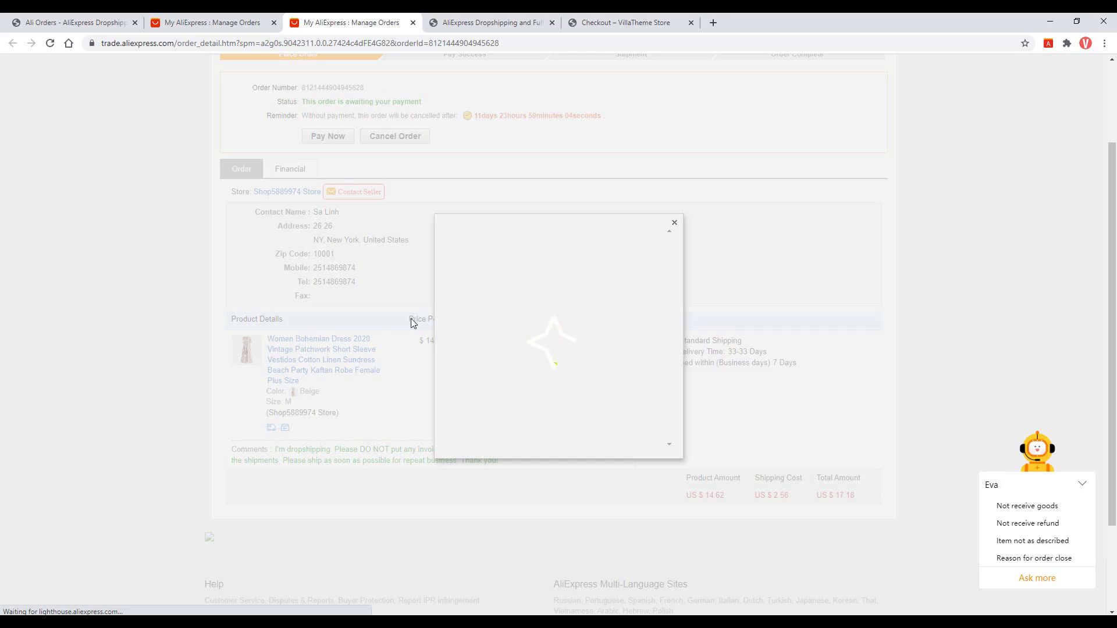